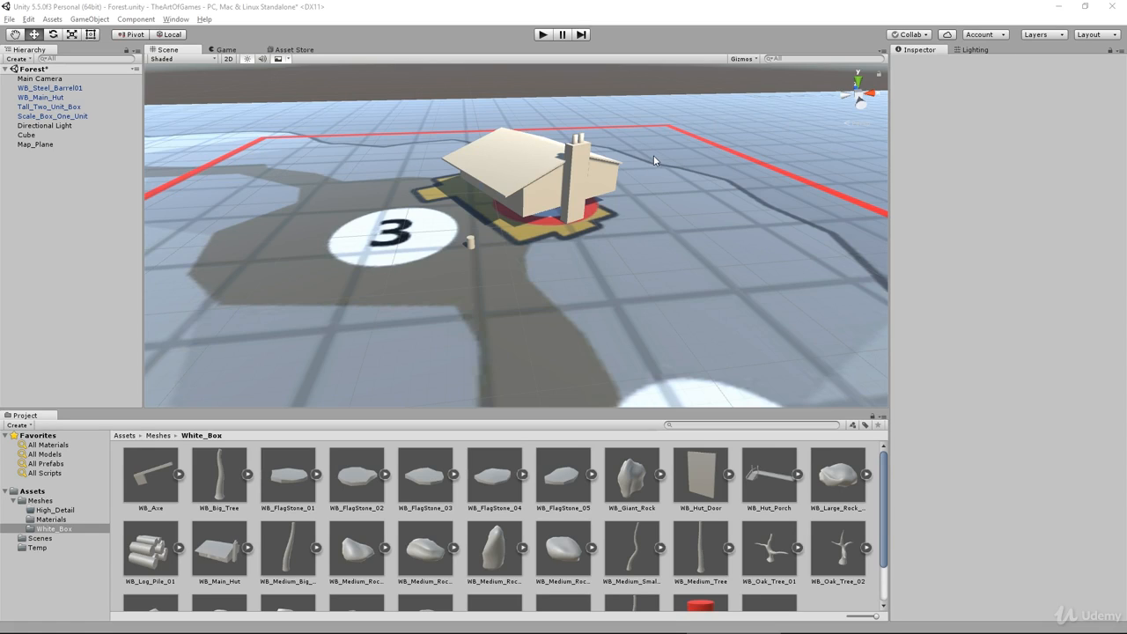
Look over the white-box meshes and the map plane around the hut in the scene.
alt+drag(617, 251, 562, 238)
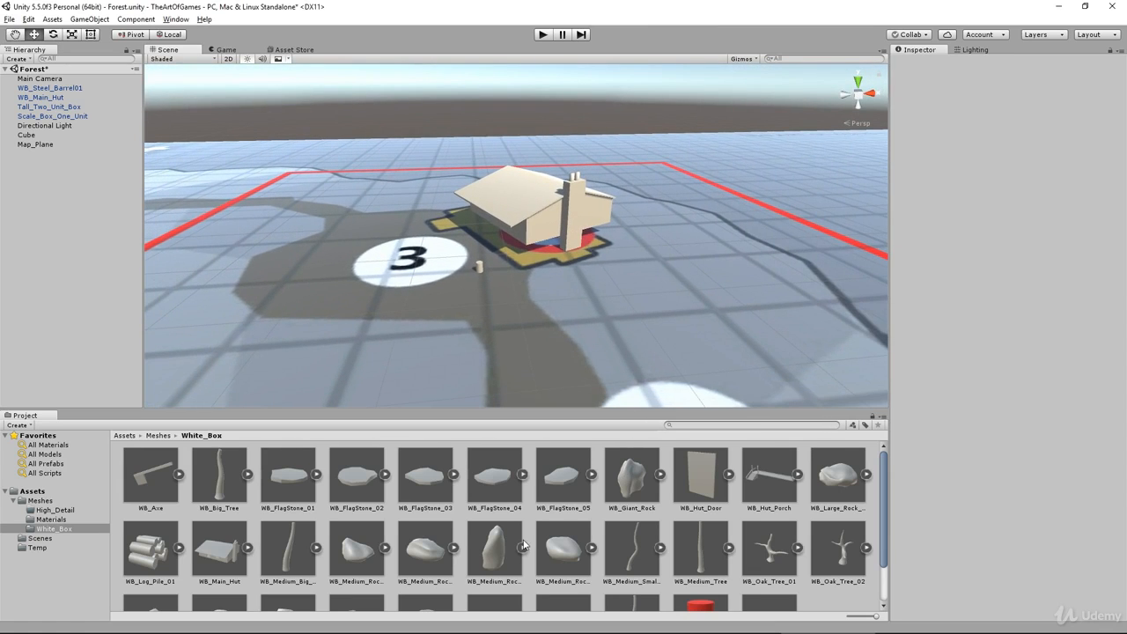
scroll(884, 530, down, 3)
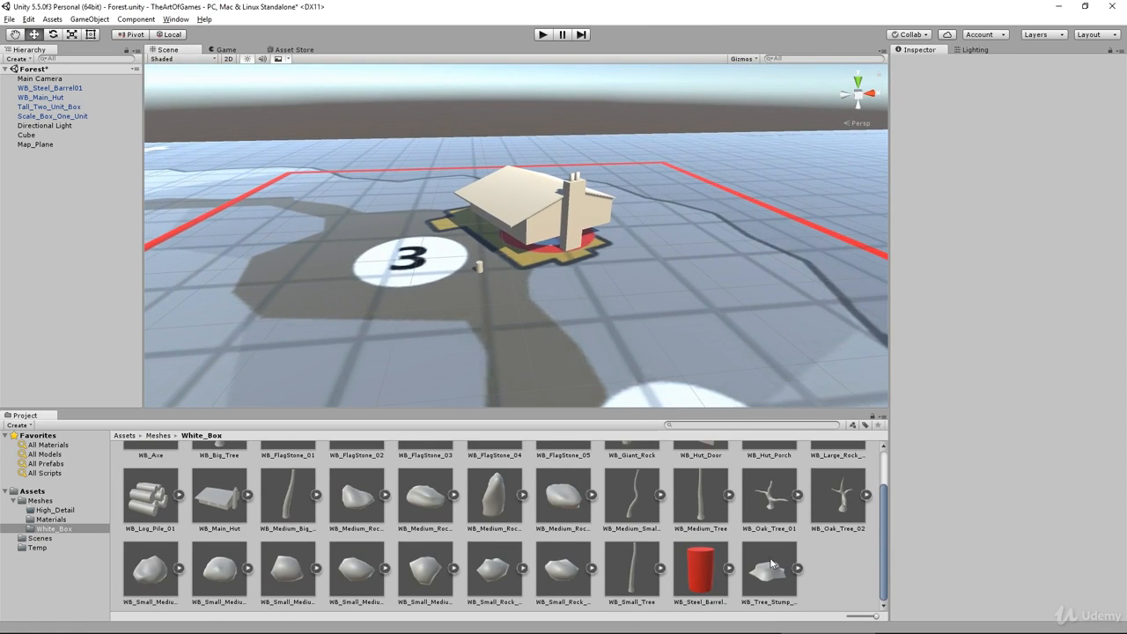
scroll(885, 547, up, 3)
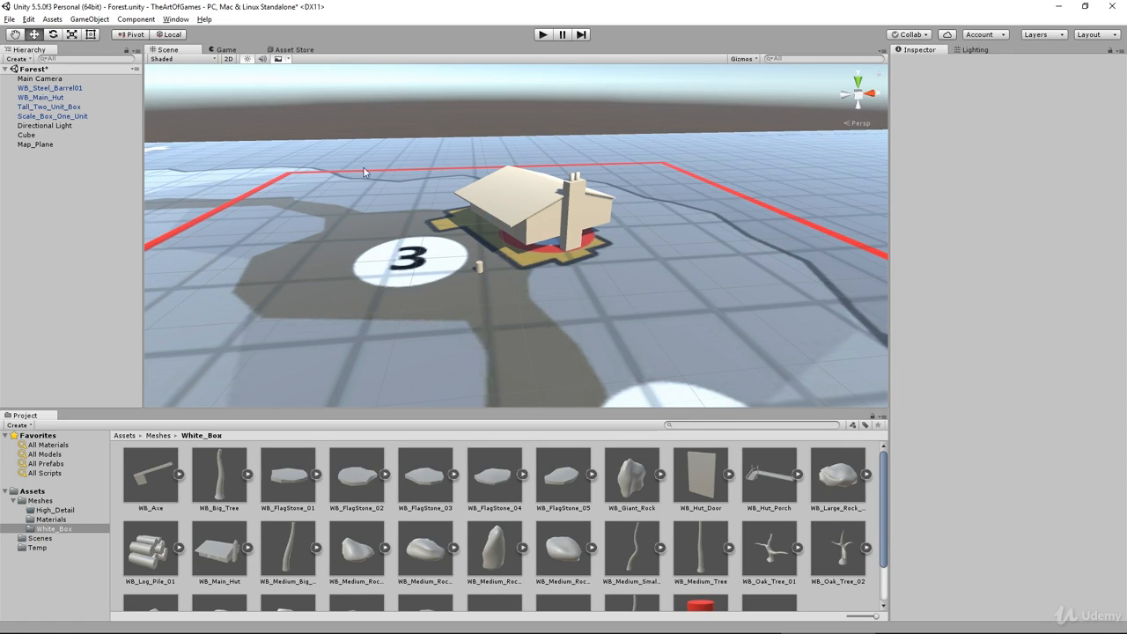
middle_drag(377, 179, 482, 157)
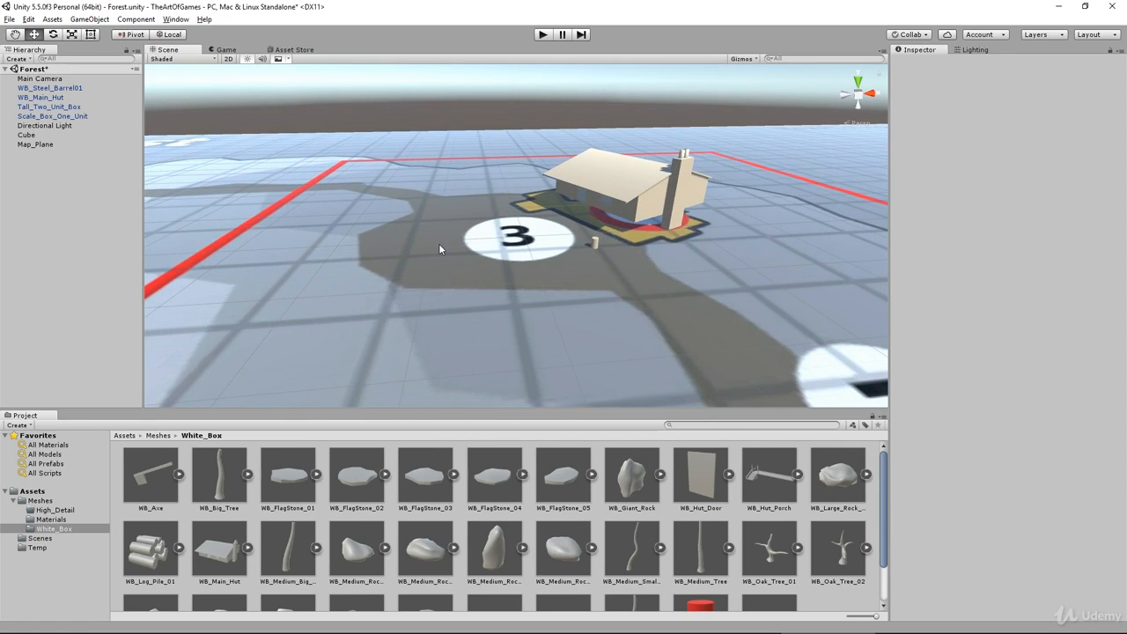
click(438, 243)
middle_drag(539, 202, 437, 297)
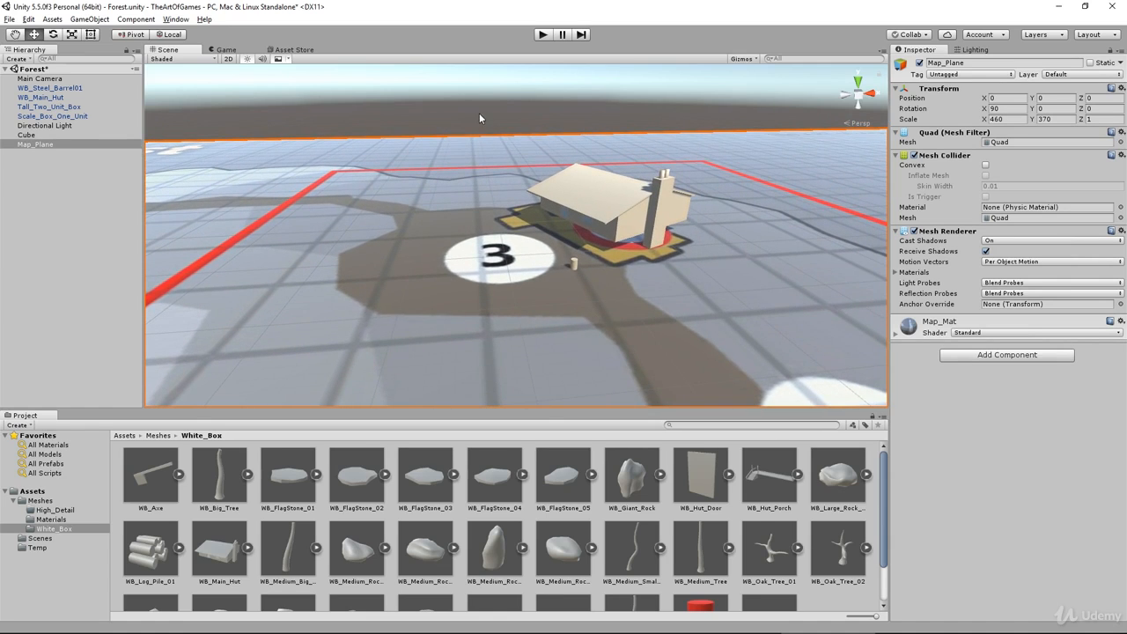
click(479, 113)
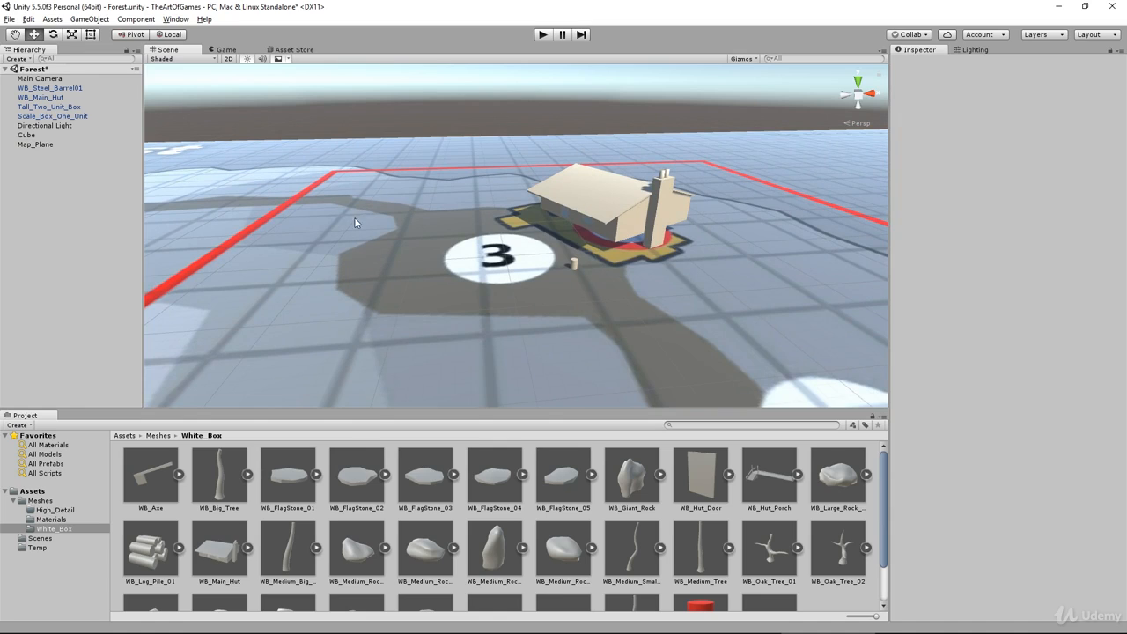
click(427, 207)
click(392, 105)
Deactivate the Map_Plane object so that the reference map is hidden in the scene.
click(45, 144)
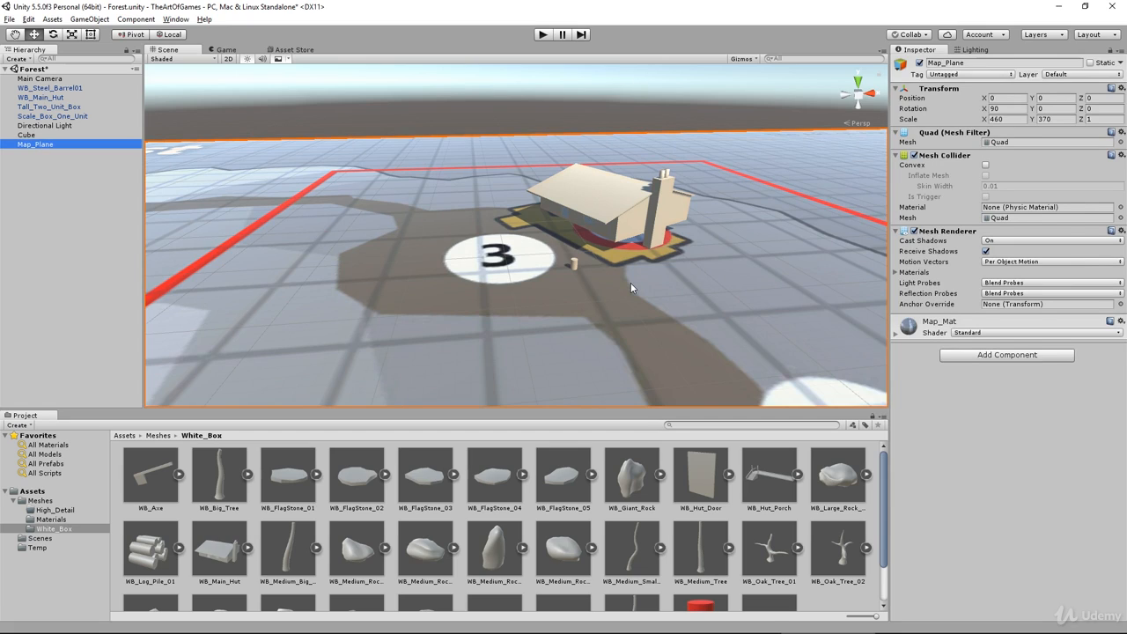
click(919, 63)
key(q)
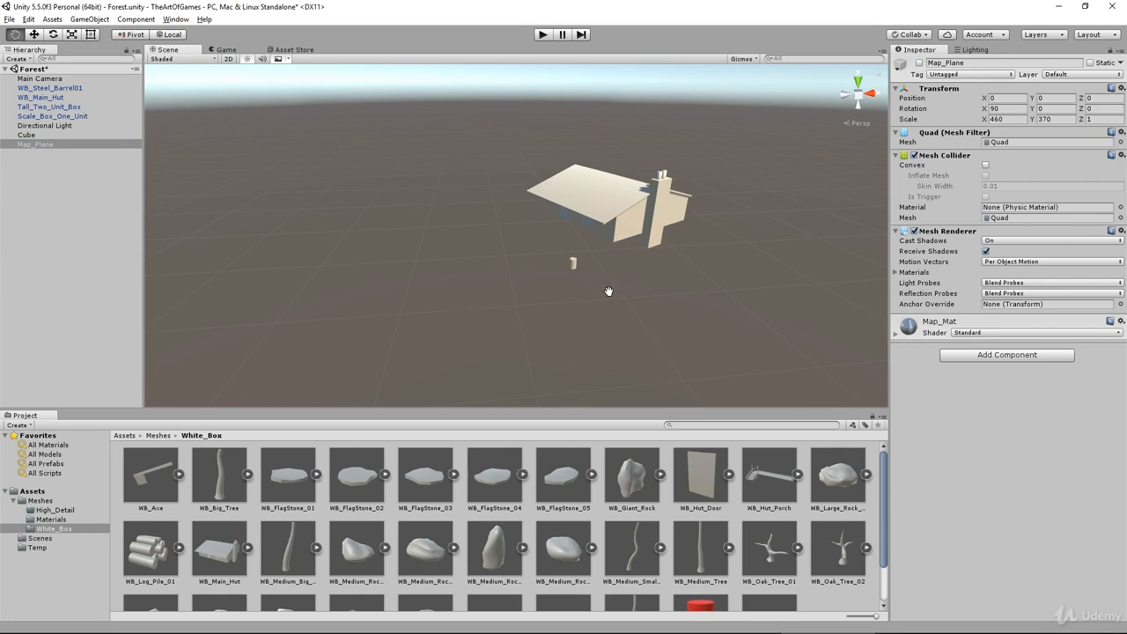
drag(609, 291, 601, 235)
key(w)
click(613, 311)
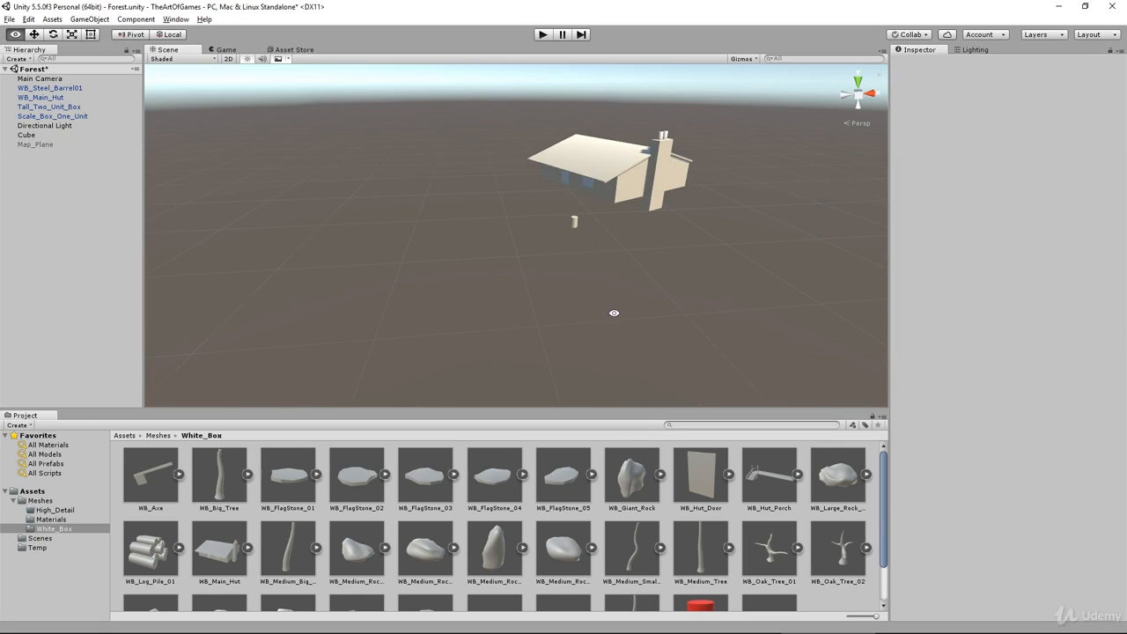
click(613, 180)
alt+drag(645, 324, 710, 174)
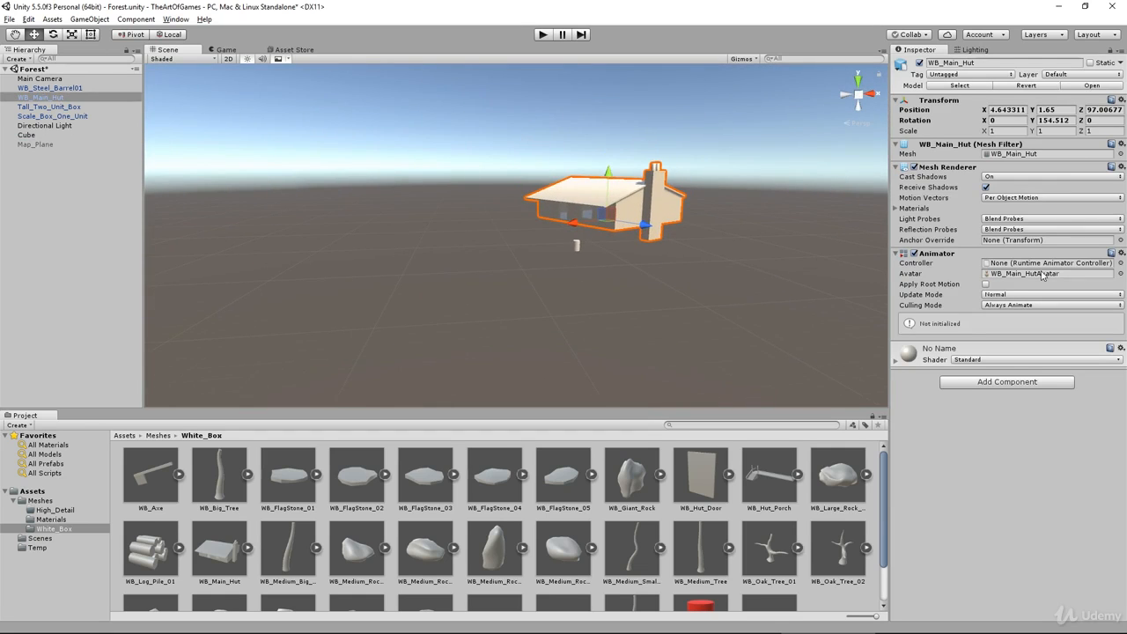
click(661, 331)
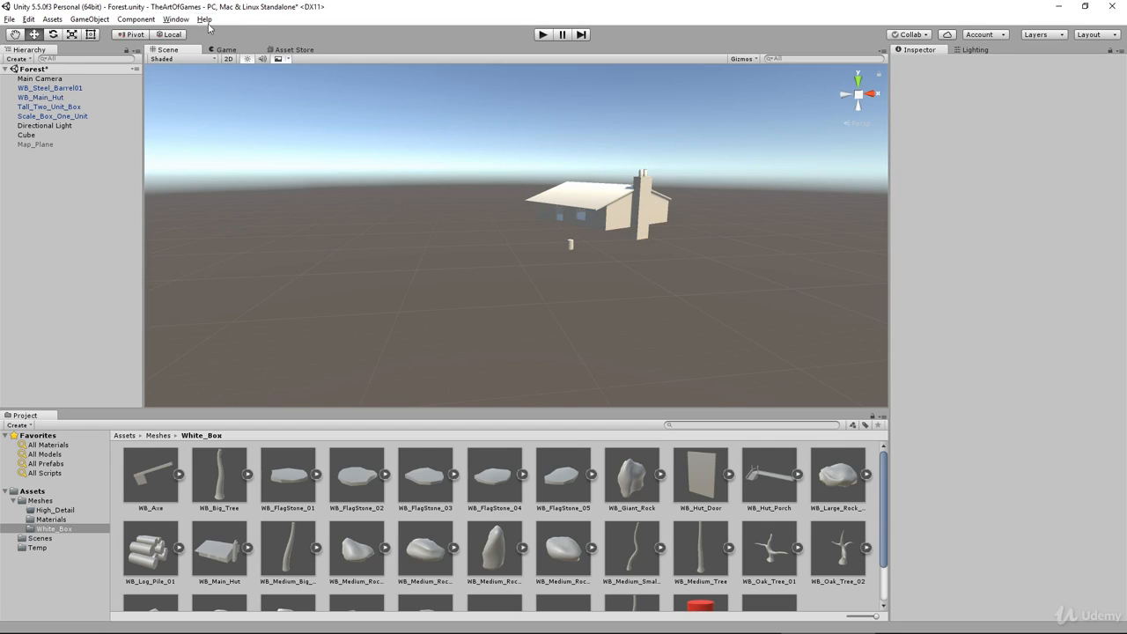
Add a 3D Terrain object to the Forest scene.
click(91, 20)
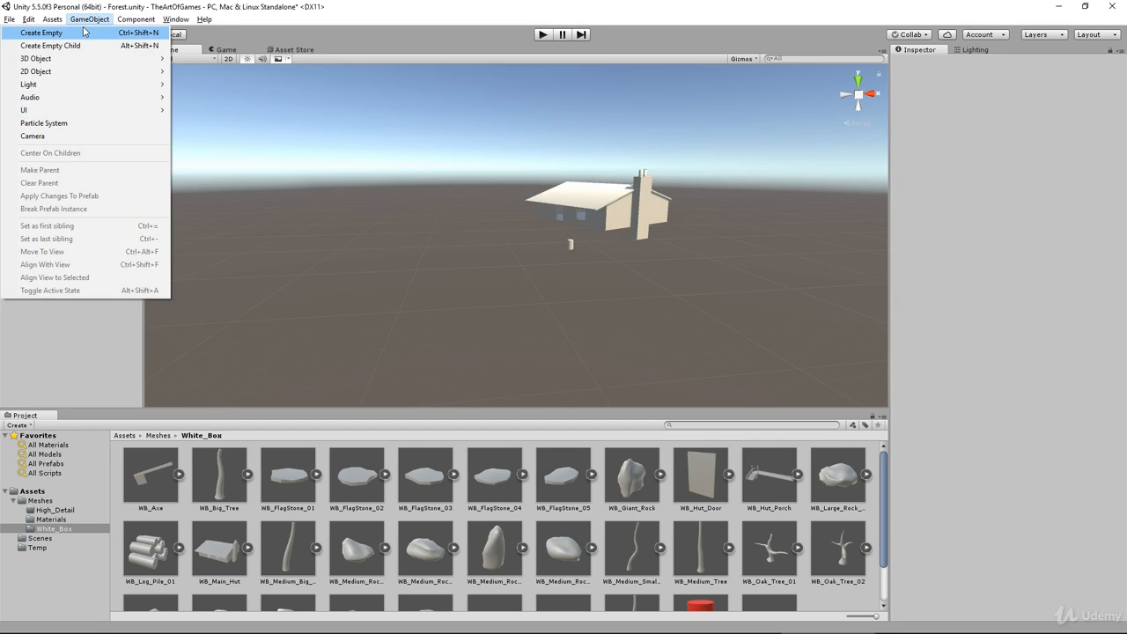
mouse_move(94, 60)
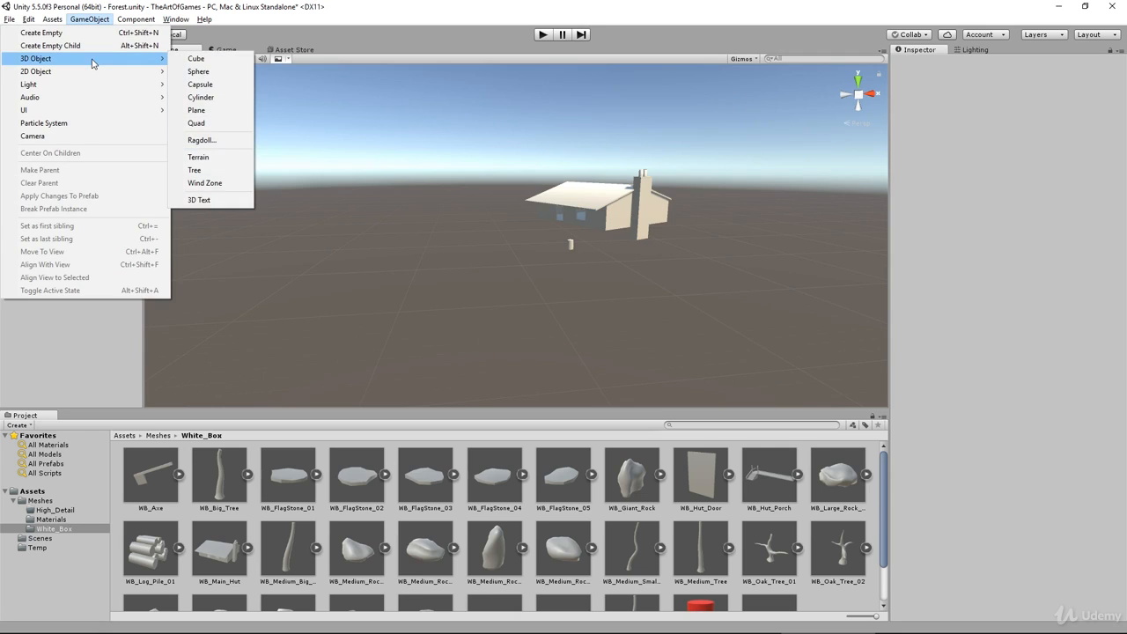
click(198, 160)
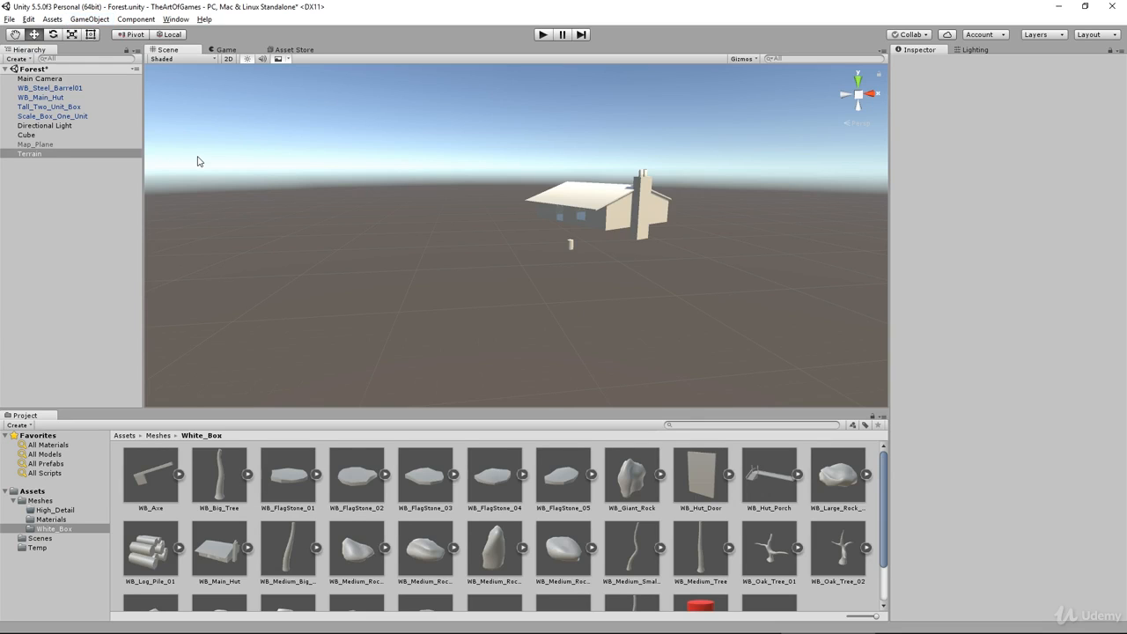
Examine the new terrain's extent and its position relative to the hut.
scroll(743, 220, down, 4)
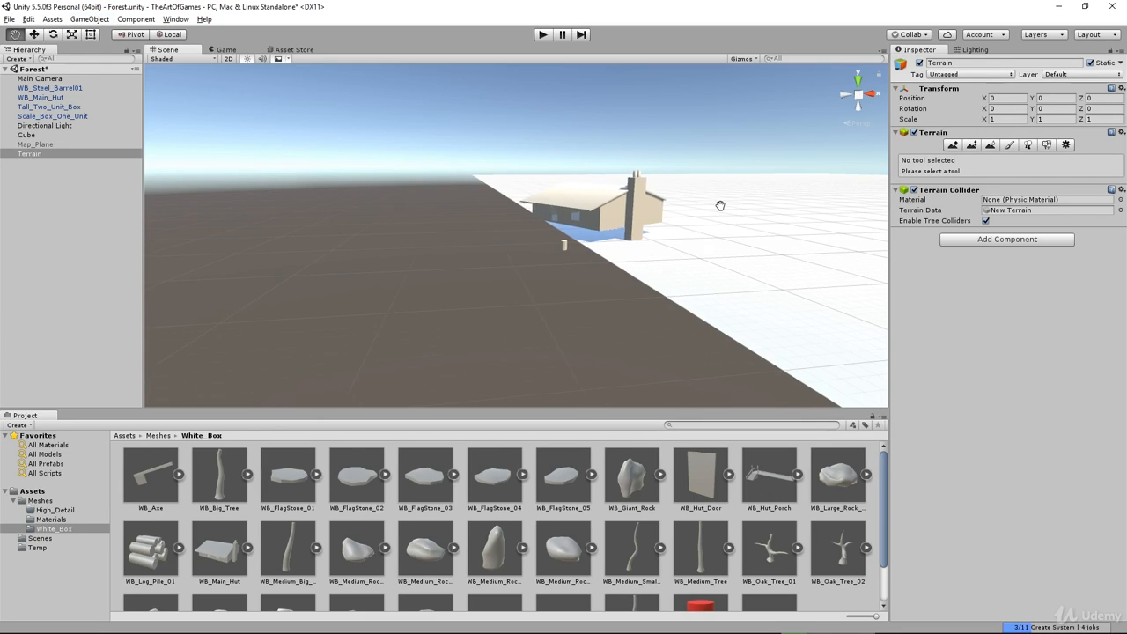
scroll(604, 262, down, 5)
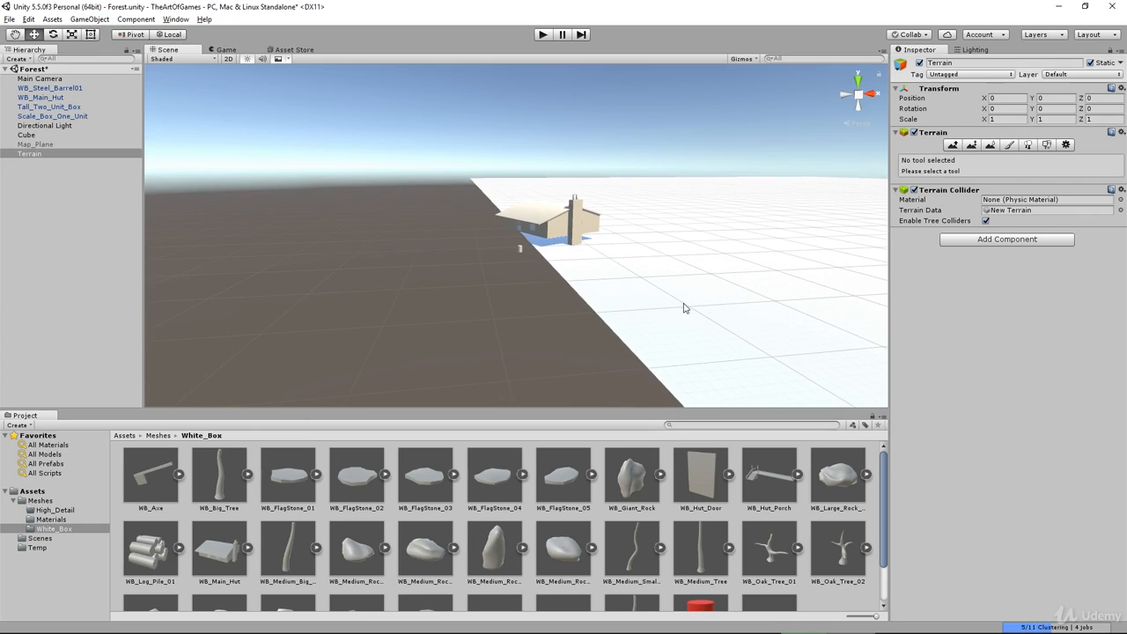
scroll(608, 265, down, 3)
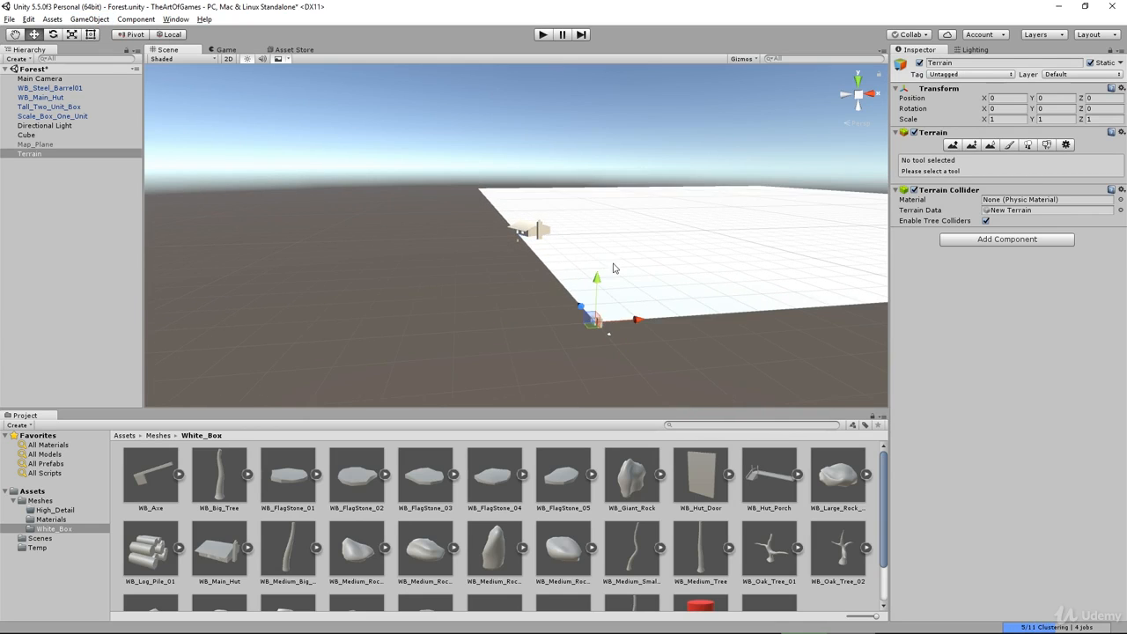
alt+drag(722, 306, 663, 350)
alt+drag(662, 302, 455, 290)
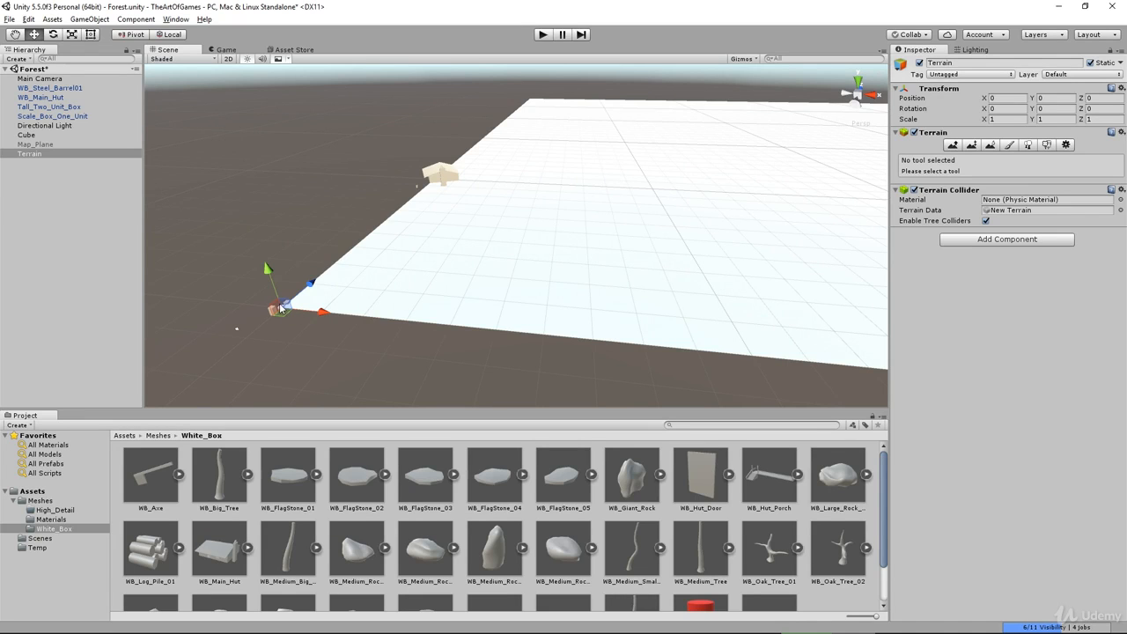
mouse_move(467, 304)
alt+mouse_down()
mouse_move(523, 311)
mouse_move(488, 302)
alt+mouse_up()
middle_drag(702, 226, 468, 286)
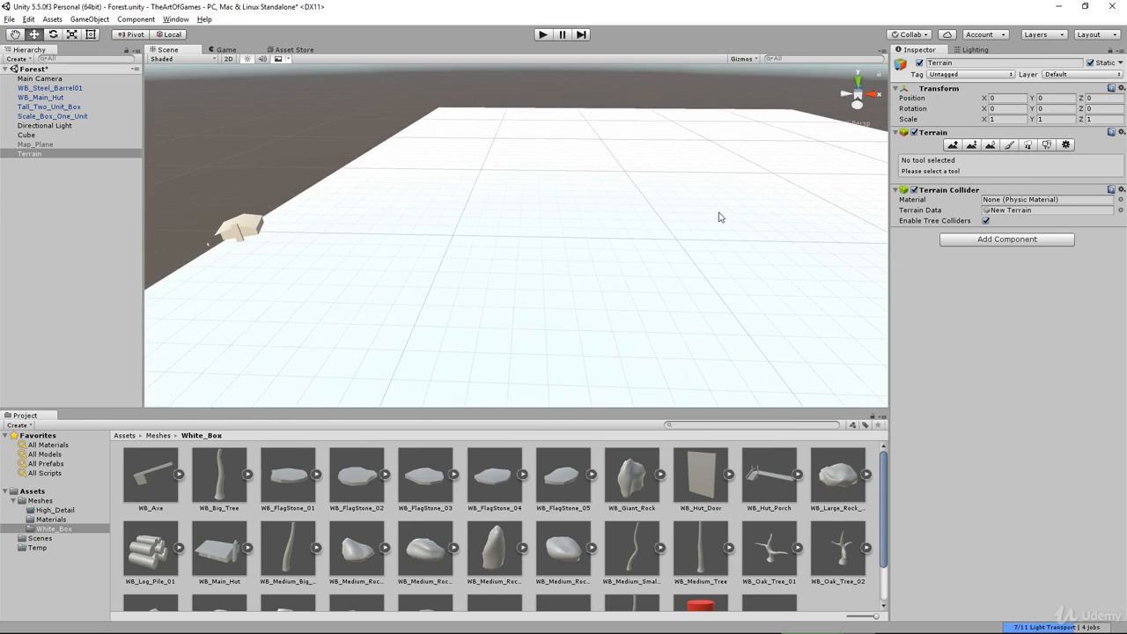
alt+drag(727, 241, 610, 211)
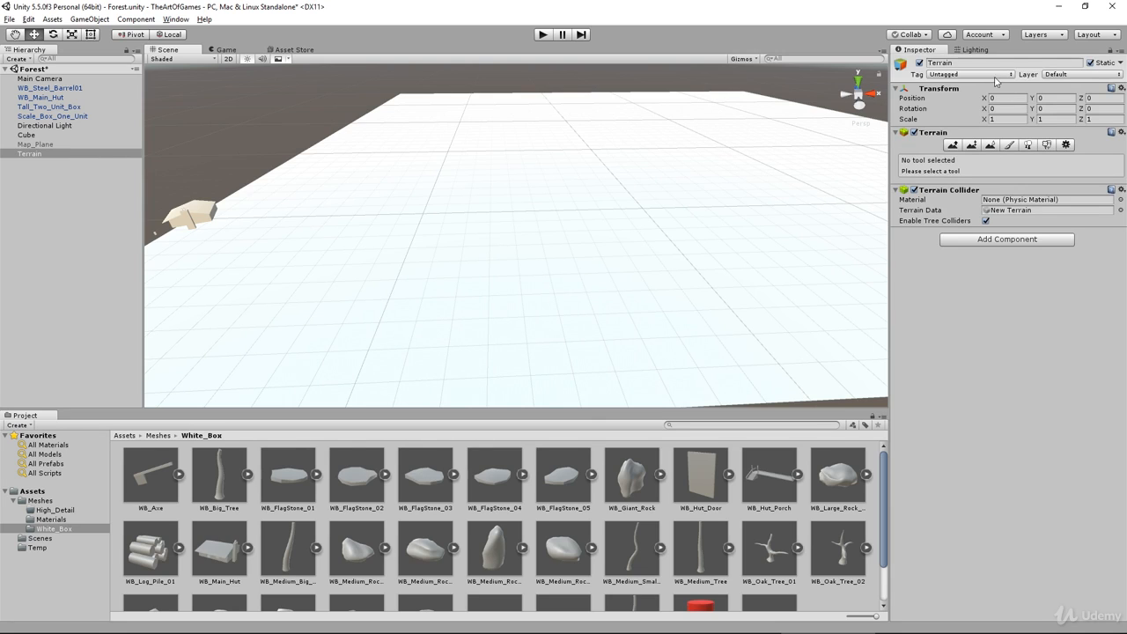
Open the terrain's settings and examine its resolution values and overall extent.
click(219, 121)
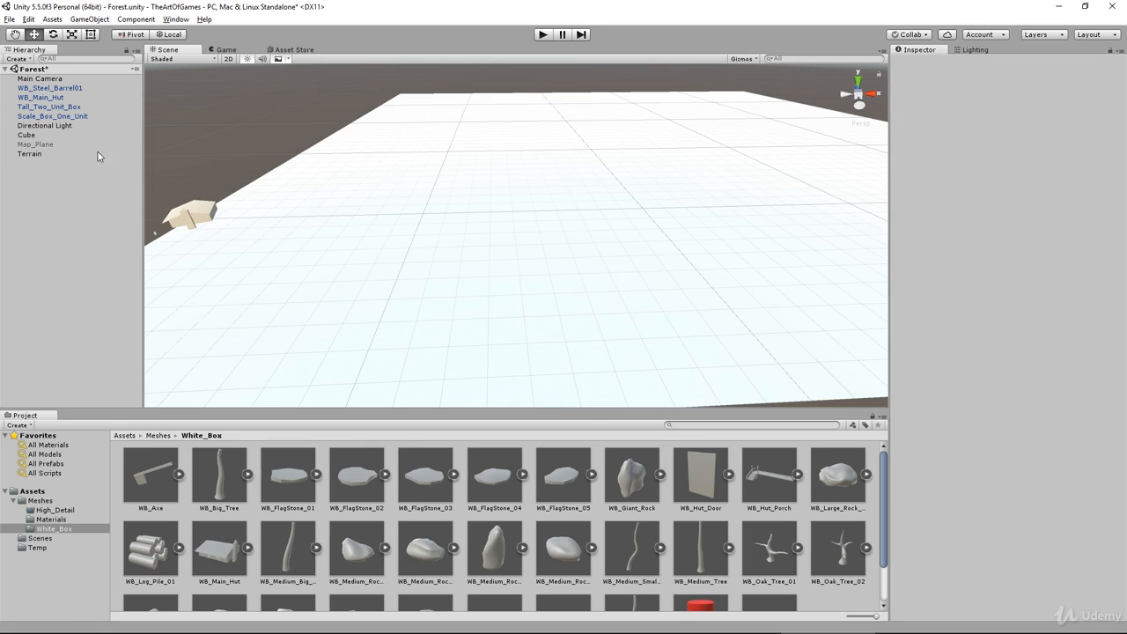
click(27, 154)
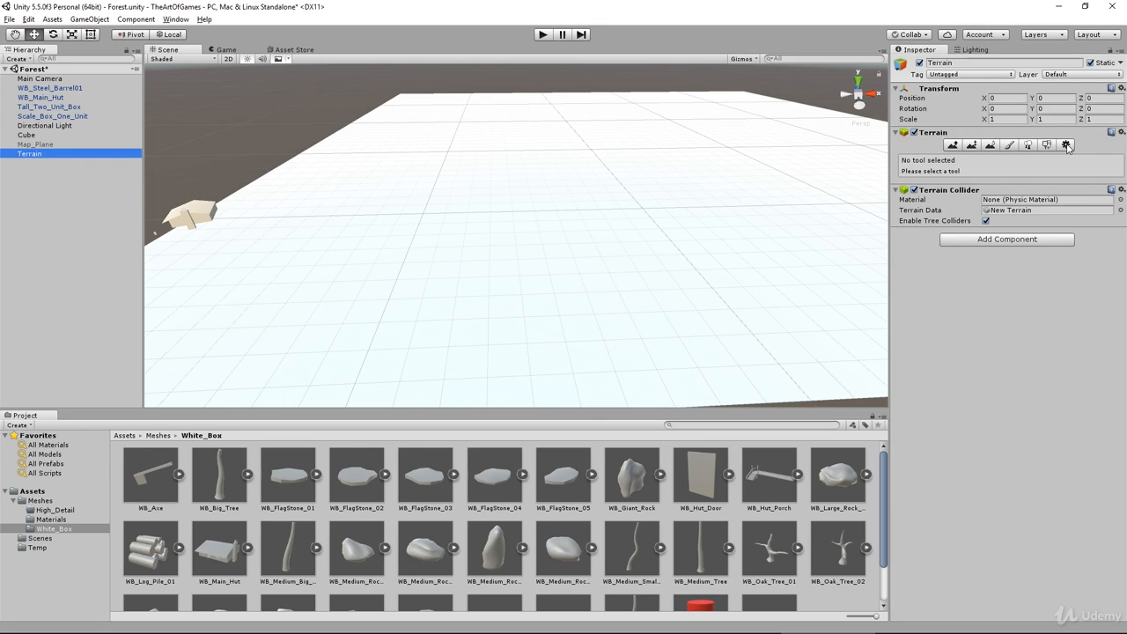
click(1065, 145)
scroll(995, 291, down, 3)
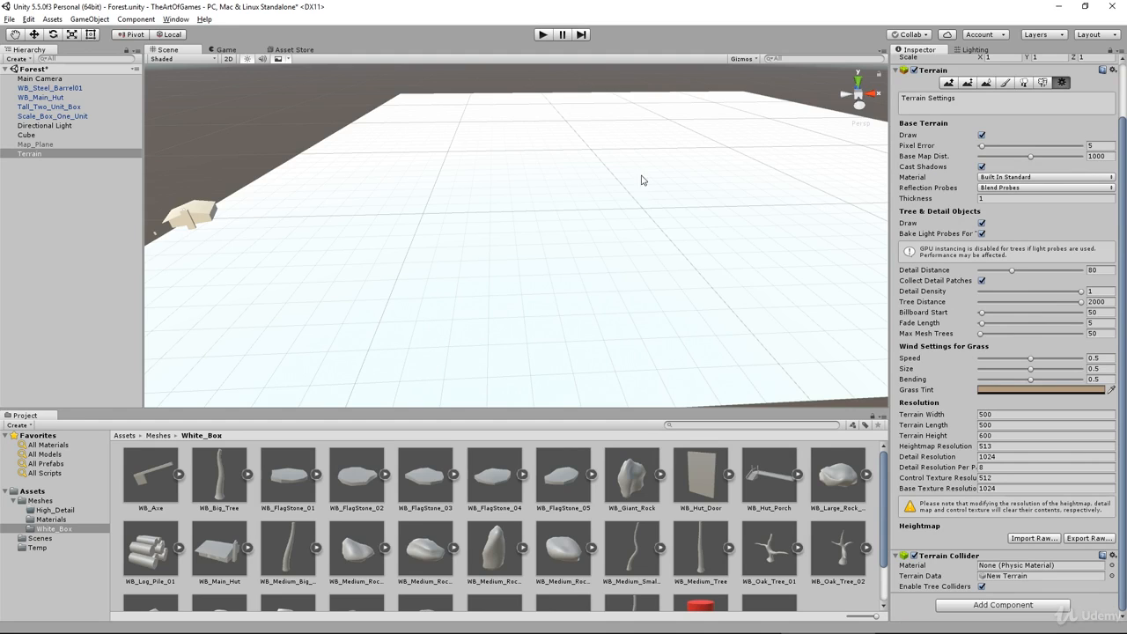
middle_drag(680, 192, 584, 232)
mouse_move(634, 219)
alt+mouse_down()
mouse_move(637, 241)
mouse_move(624, 215)
alt+mouse_up()
middle_drag(683, 227, 631, 209)
scroll(647, 215, down, 3)
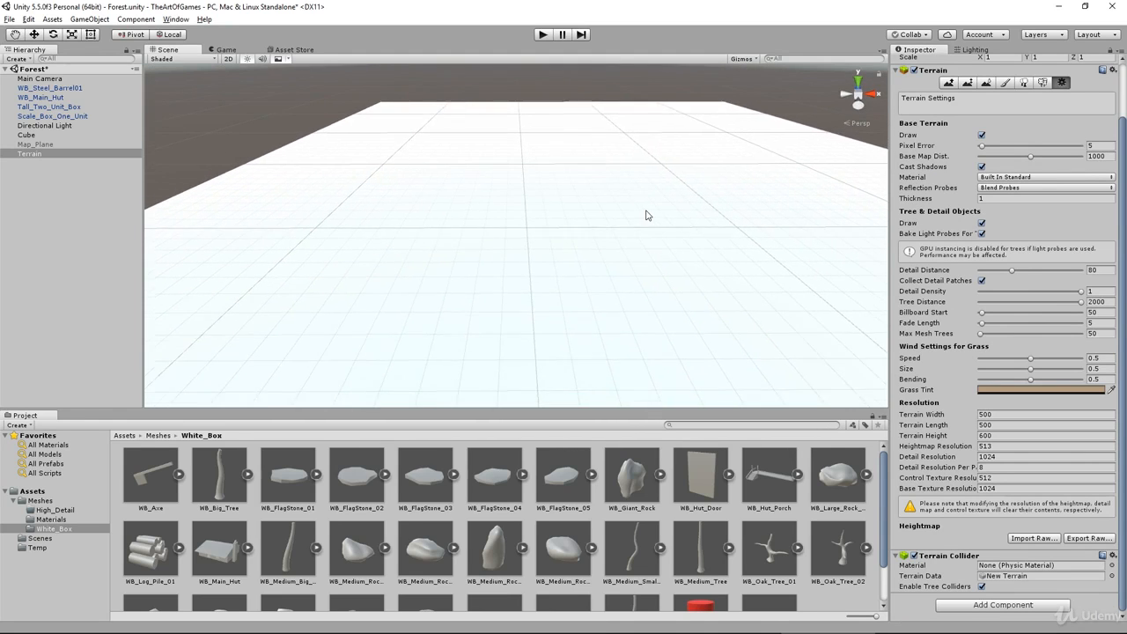
scroll(648, 215, down, 2)
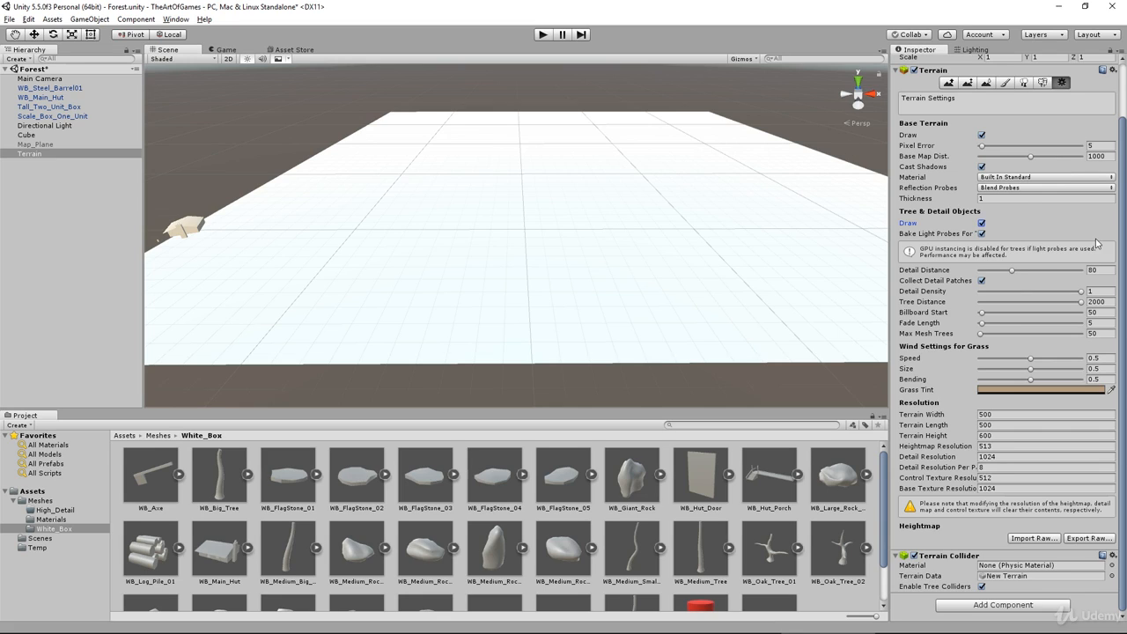
Set the terrain's Y position to -150.
scroll(1011, 209, up, 2)
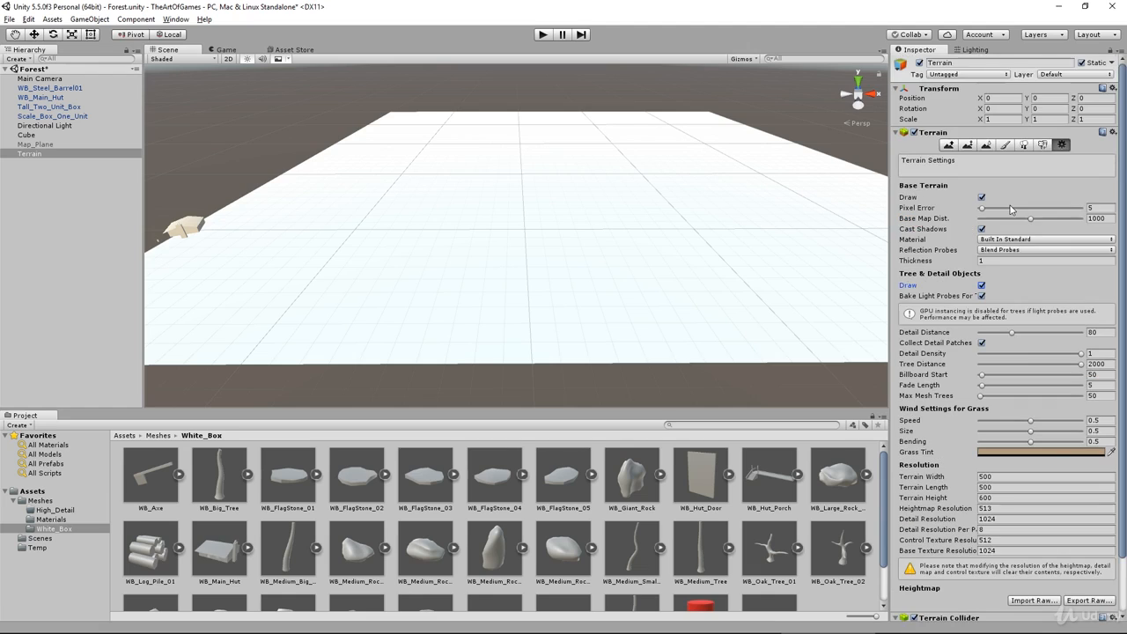
click(1036, 97)
text(0.49)
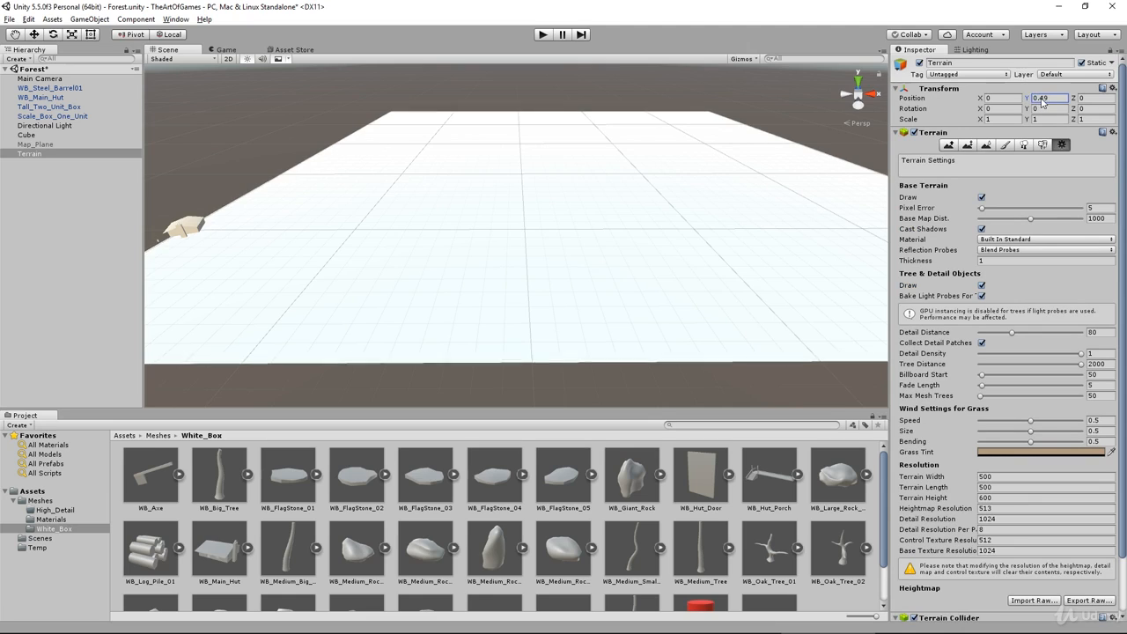
mouse_move(1041, 99)
mouse_down()
mouse_move(1014, 107)
mouse_move(1043, 102)
mouse_move(1026, 99)
mouse_up()
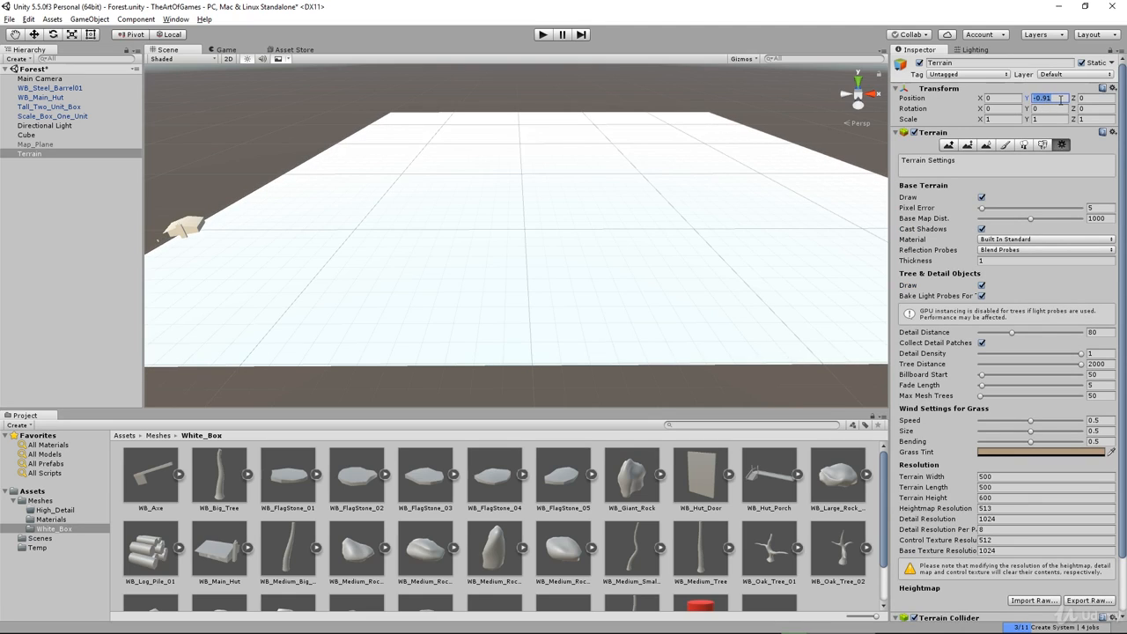
text(-)
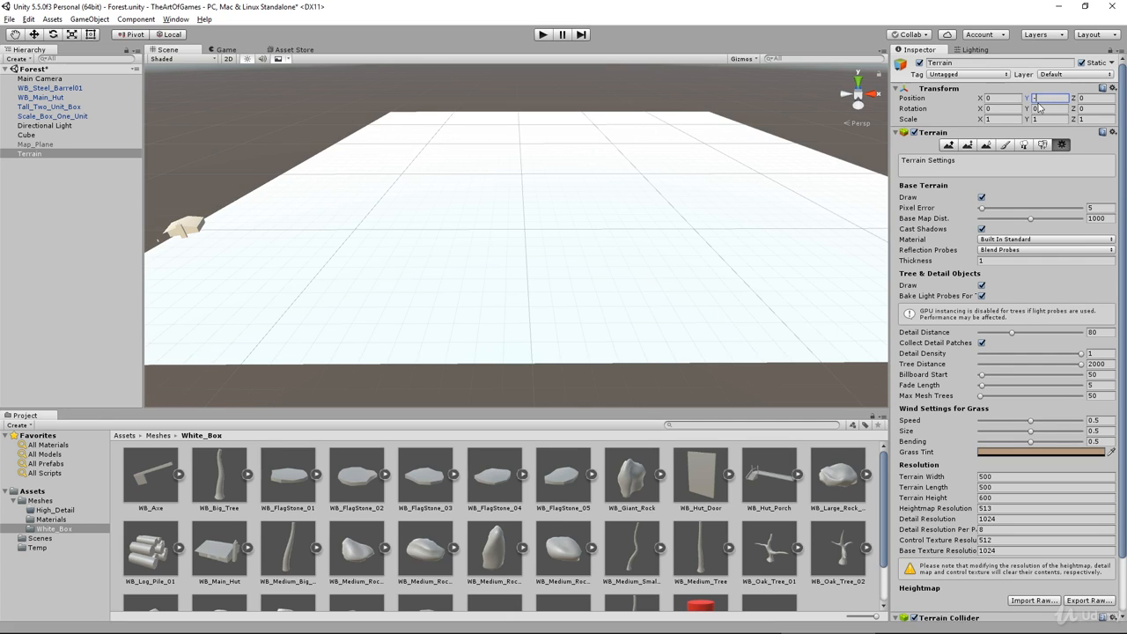
text(100)
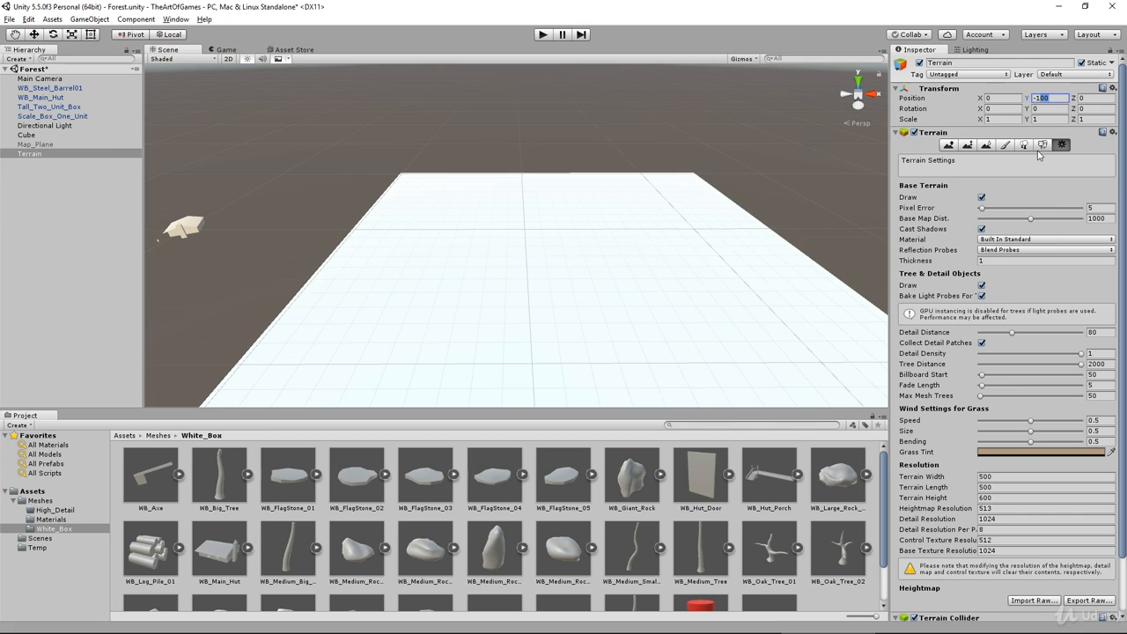
text(-150)
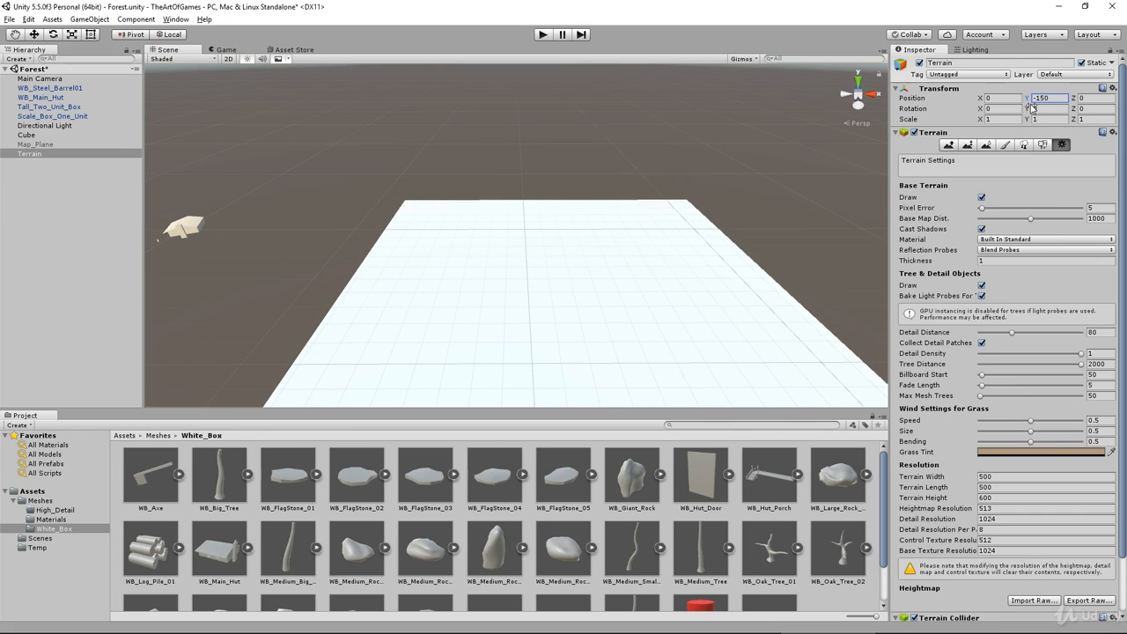
Flatten the whole terrain to a height of 150 with the Paint Height tool.
click(985, 145)
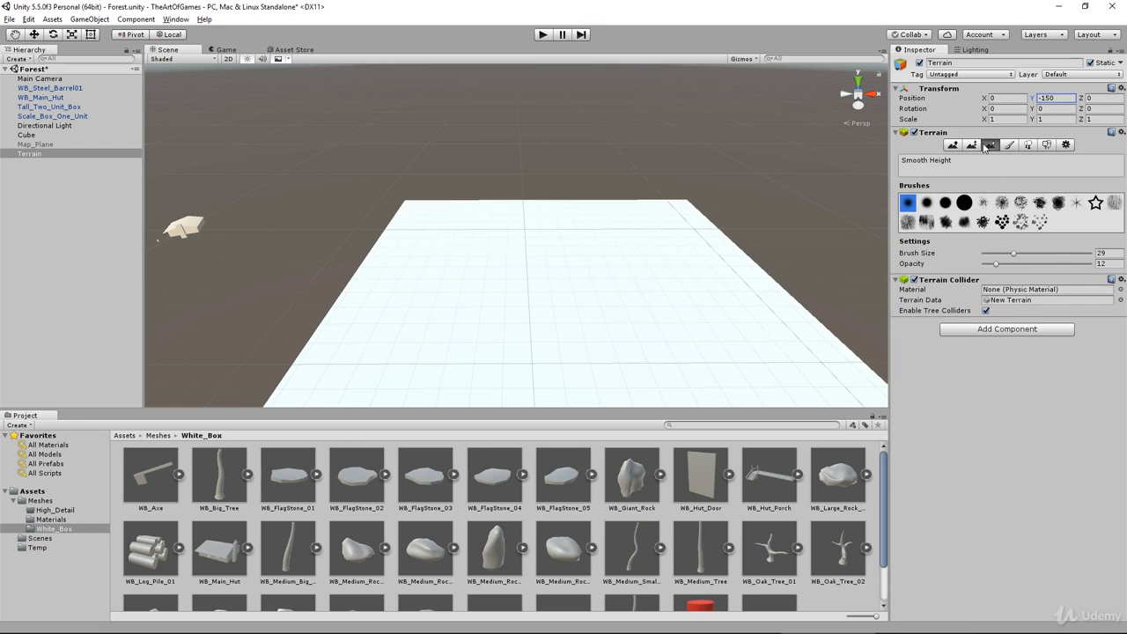
click(973, 145)
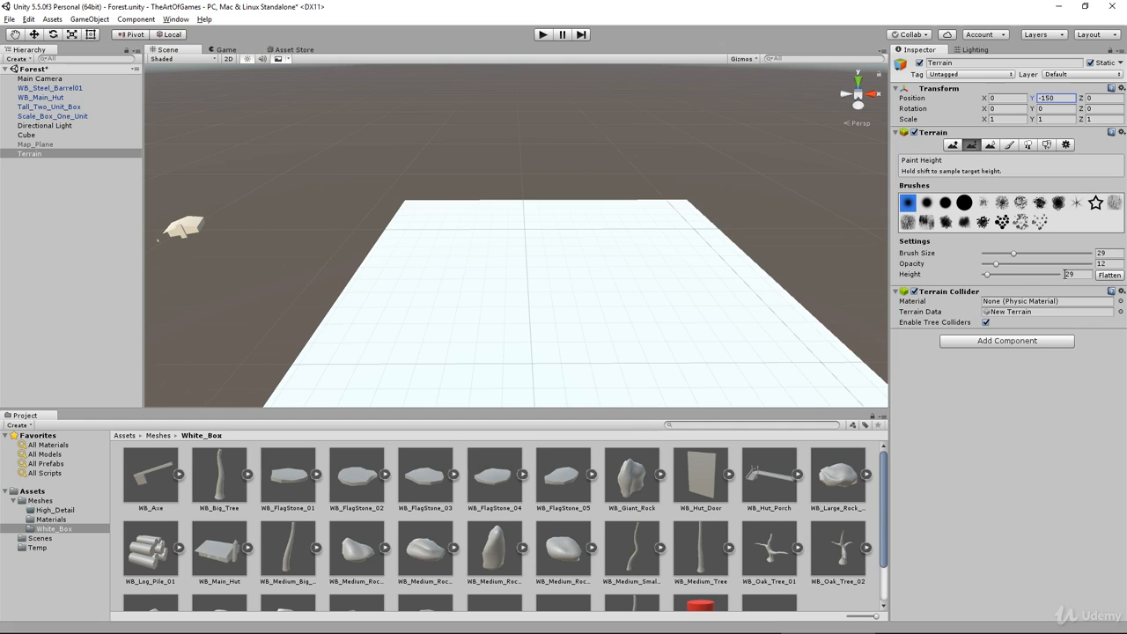
mouse_move(989, 278)
mouse_down()
mouse_move(1005, 279)
mouse_move(993, 279)
mouse_up()
click(1078, 278)
text(150)
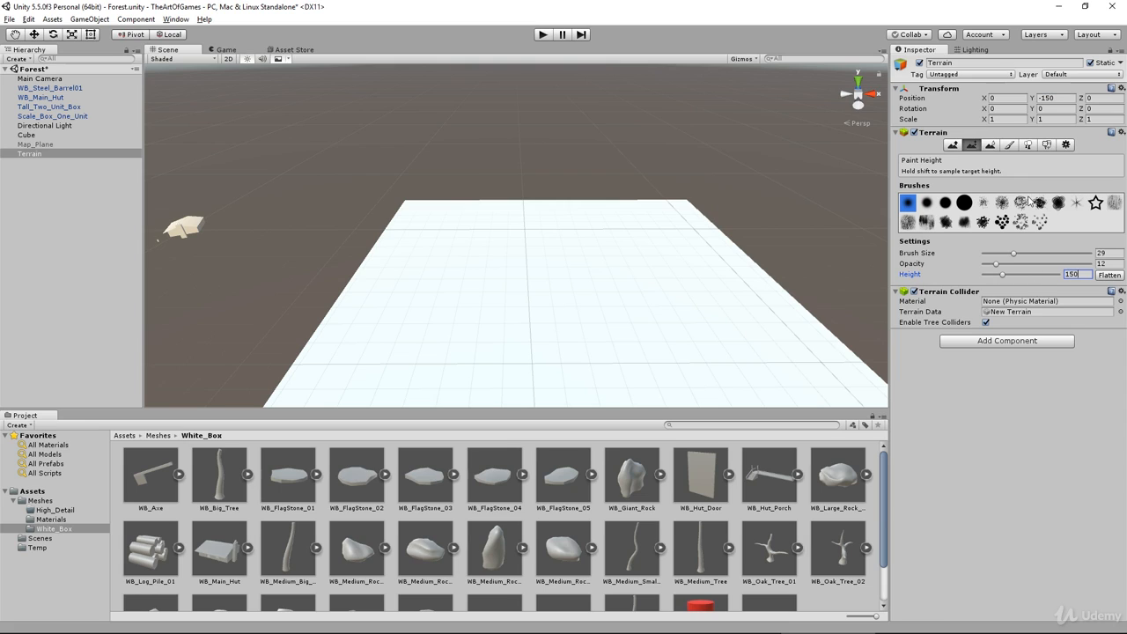
click(1109, 275)
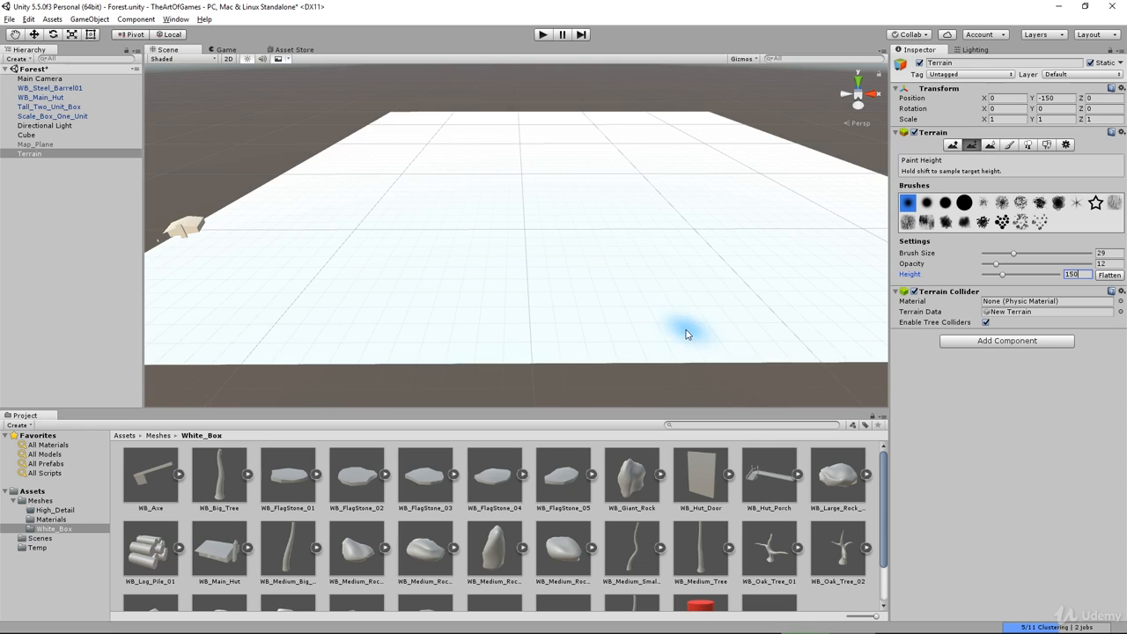
Set the terrain's width to 460 and its length to 370 in the terrain settings.
scroll(687, 333, down, 3)
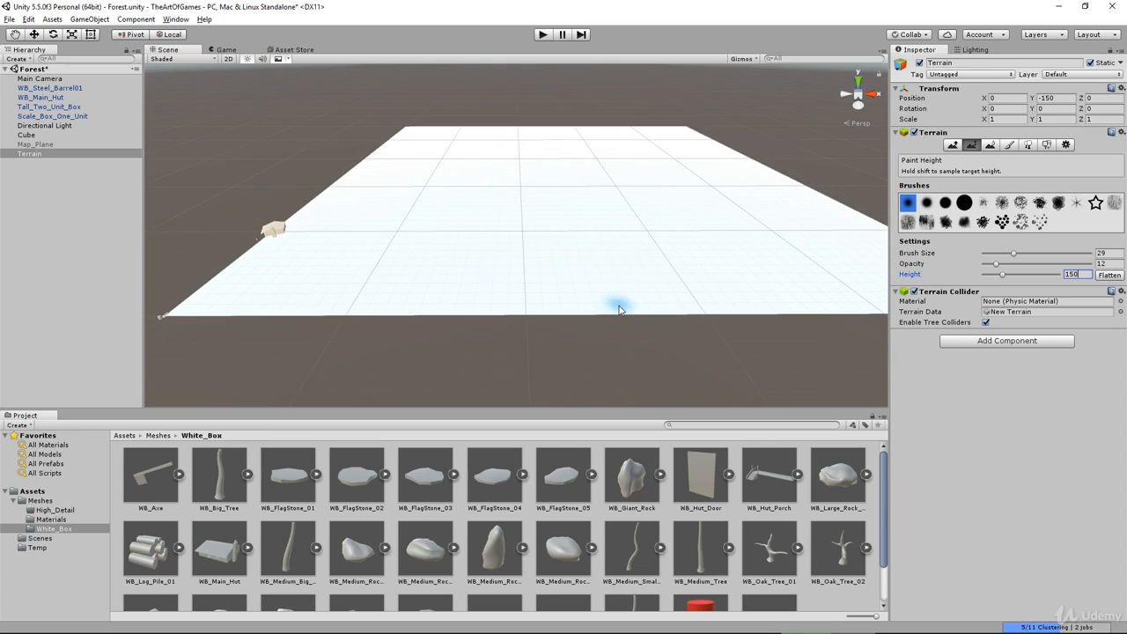
alt+drag(633, 312, 533, 244)
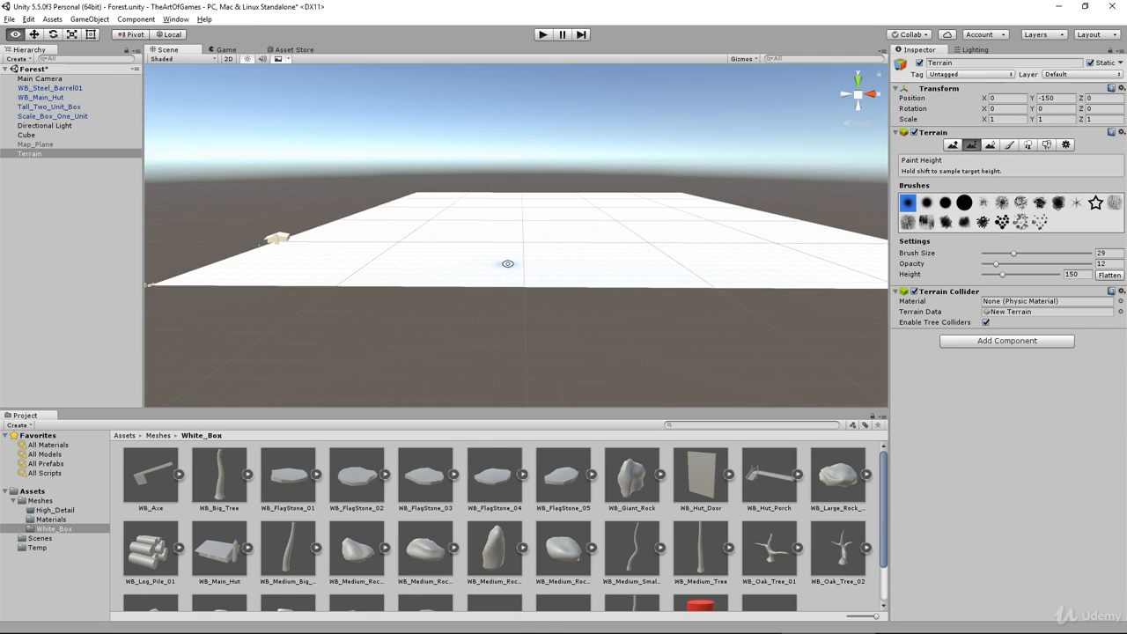
alt+drag(505, 264, 485, 248)
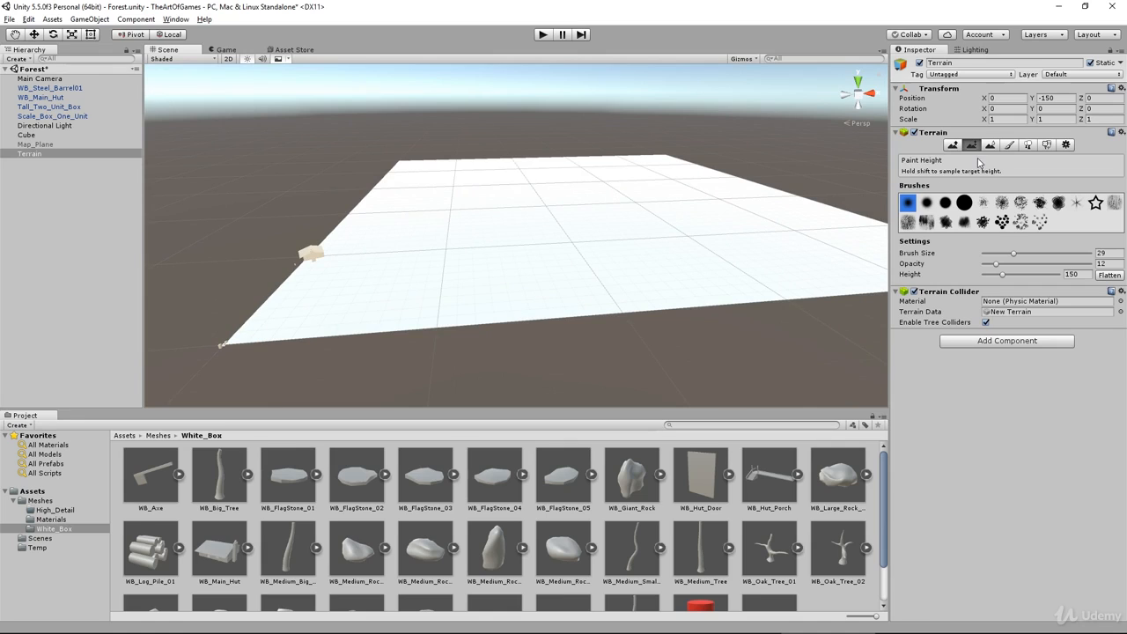
click(1065, 146)
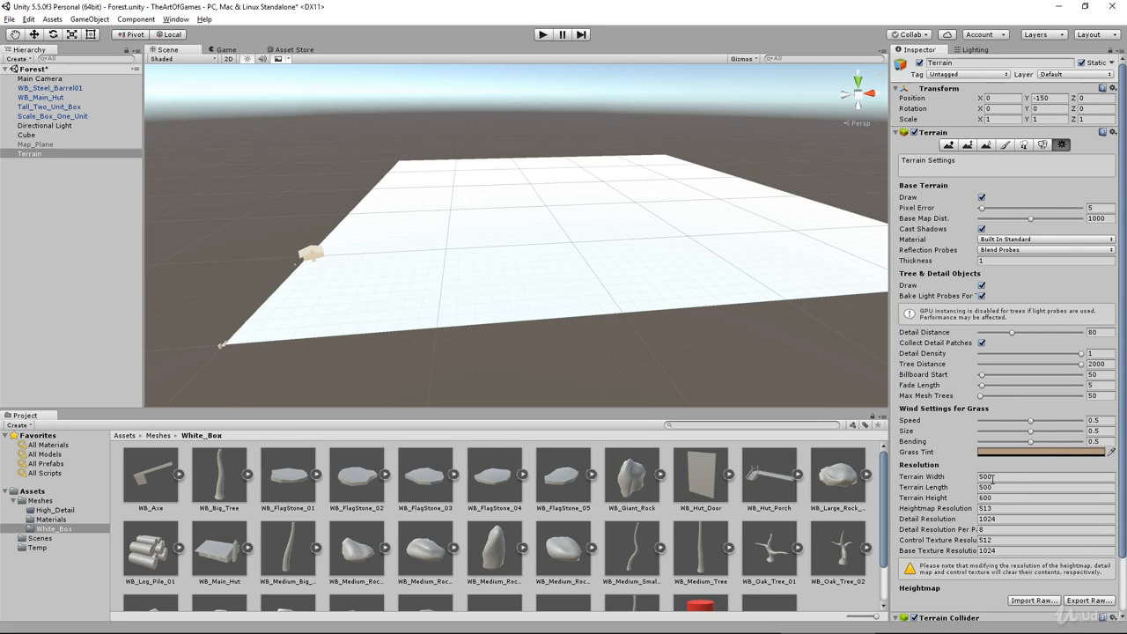
click(1002, 476)
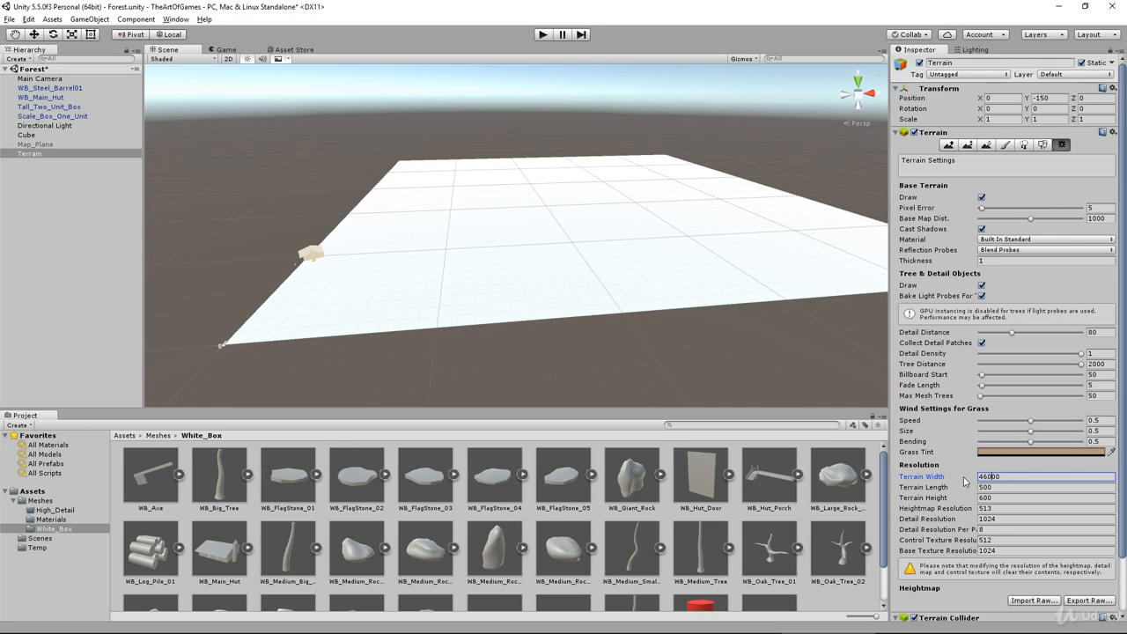
key(Return)
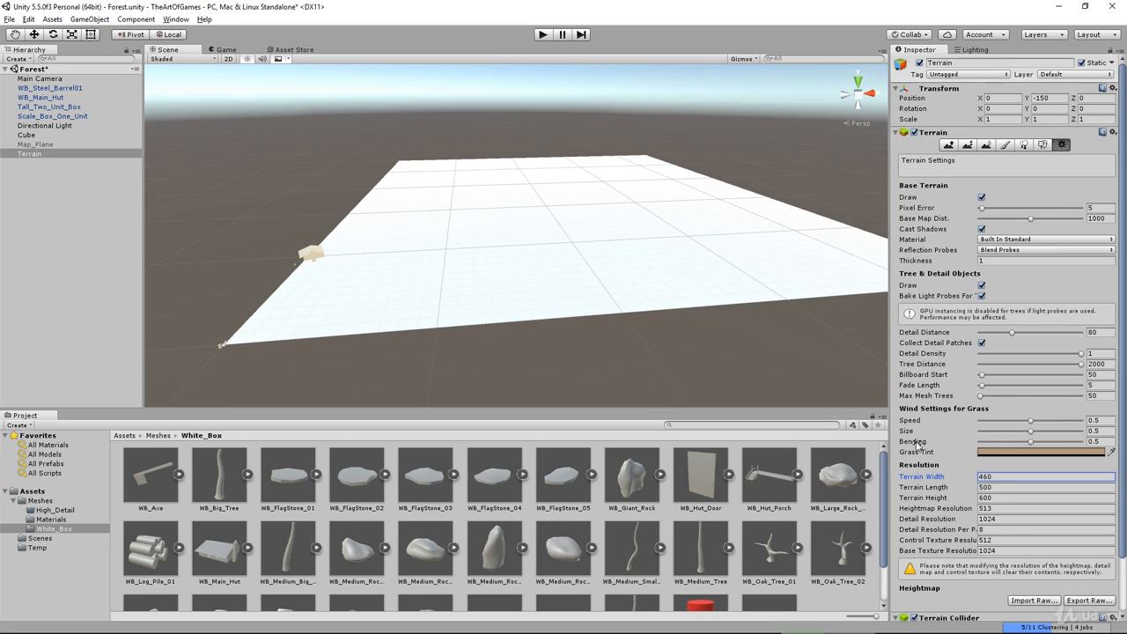
click(1000, 489)
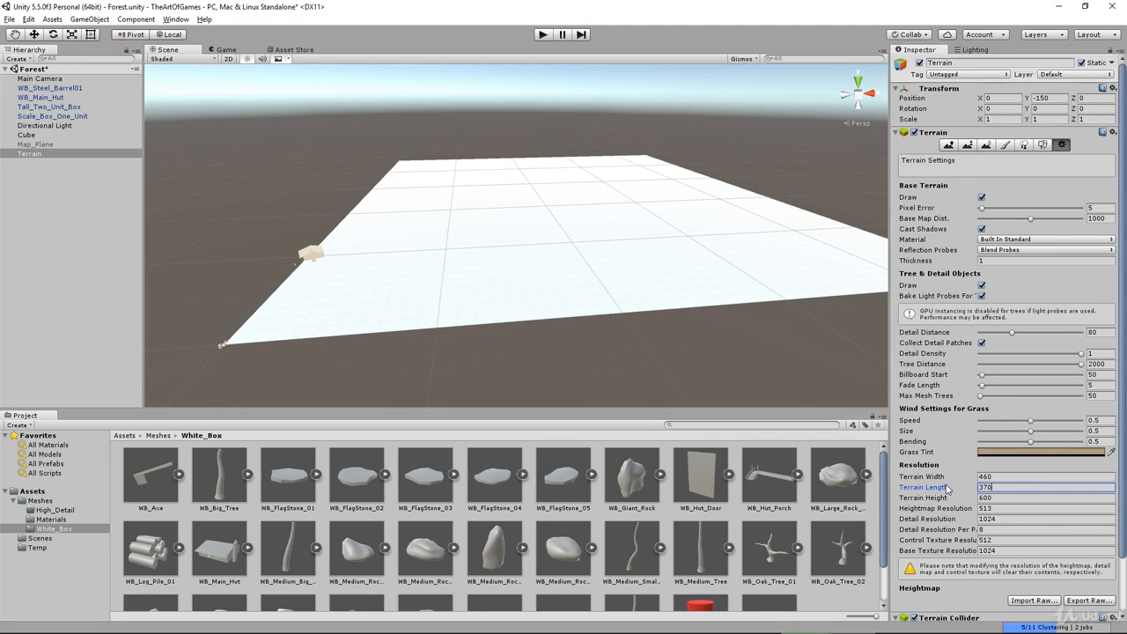
key(Return)
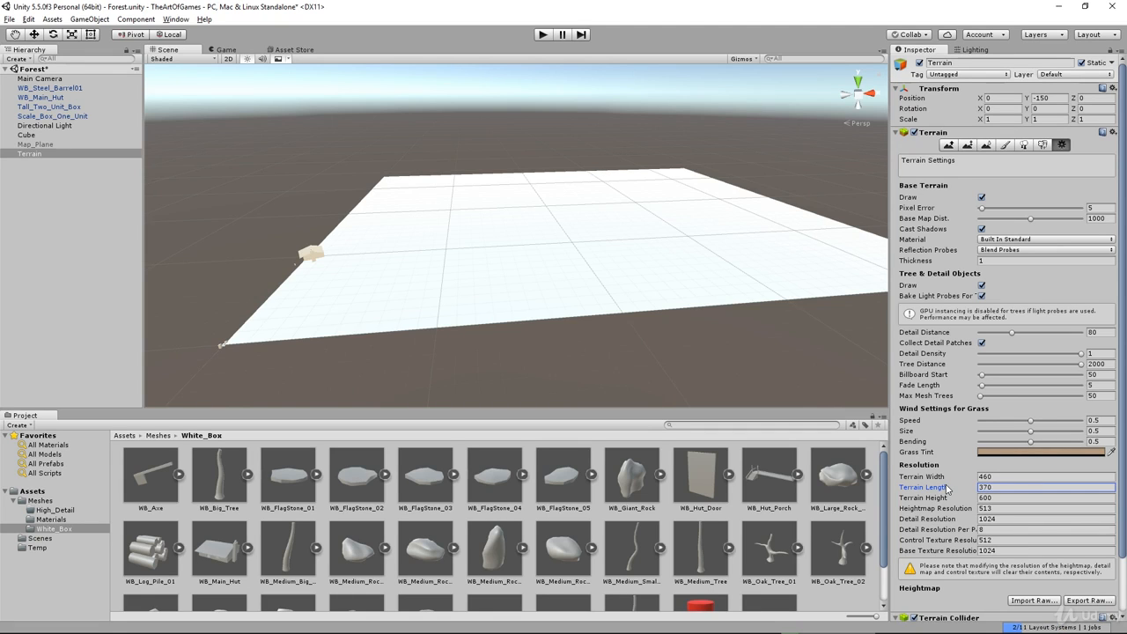
Show Map_Plane briefly to compare its placement with the resized terrain, and hide it again.
alt+drag(599, 216, 596, 267)
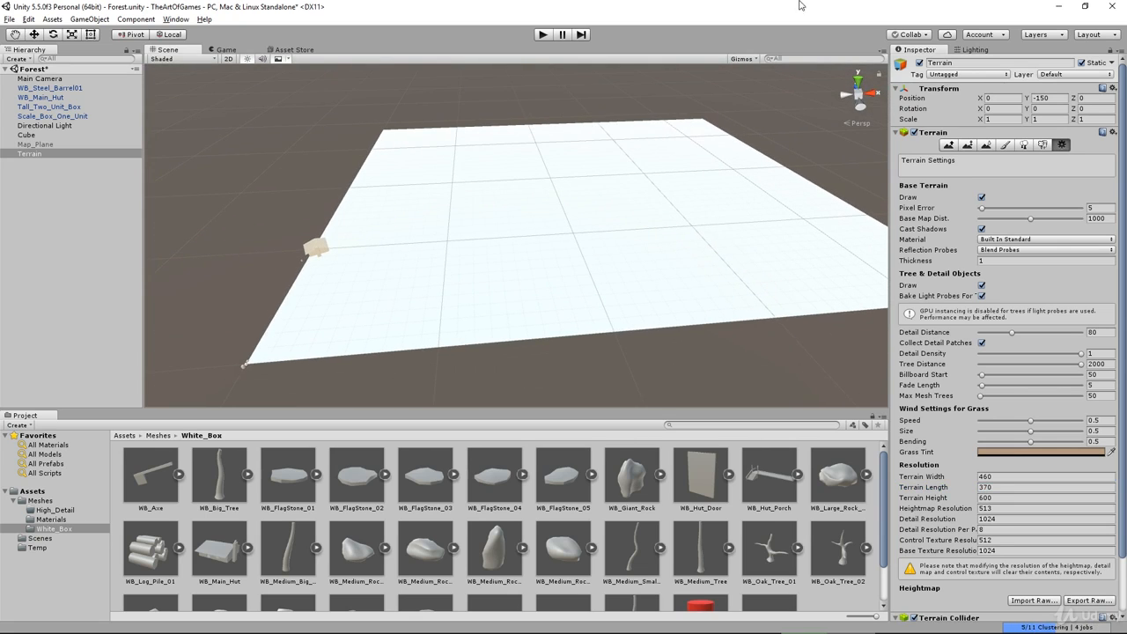
click(40, 144)
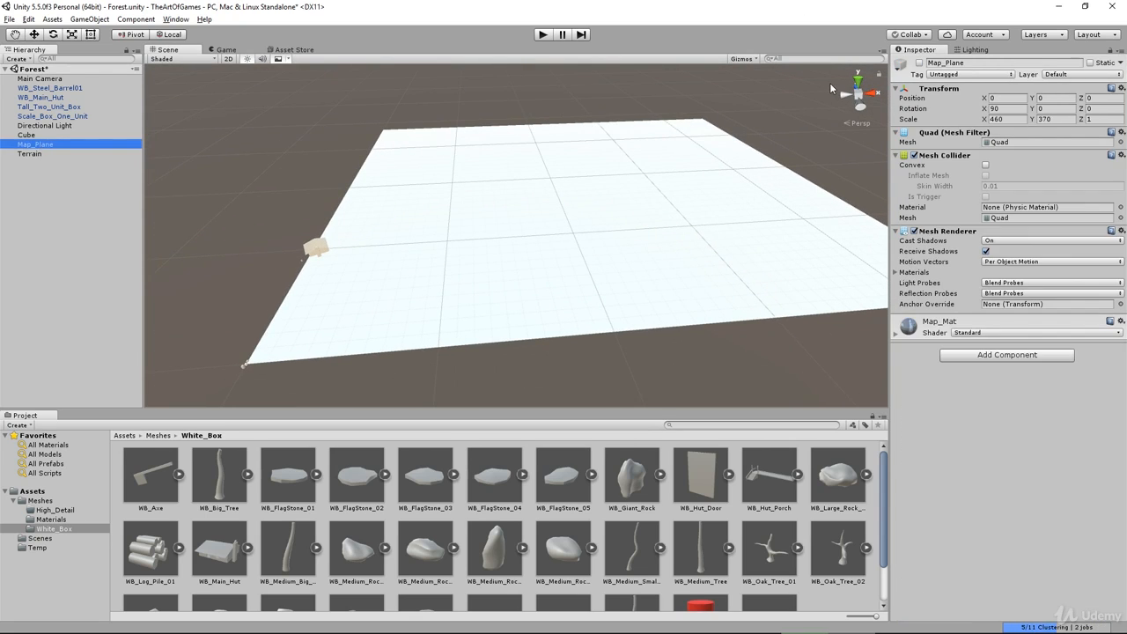
click(919, 63)
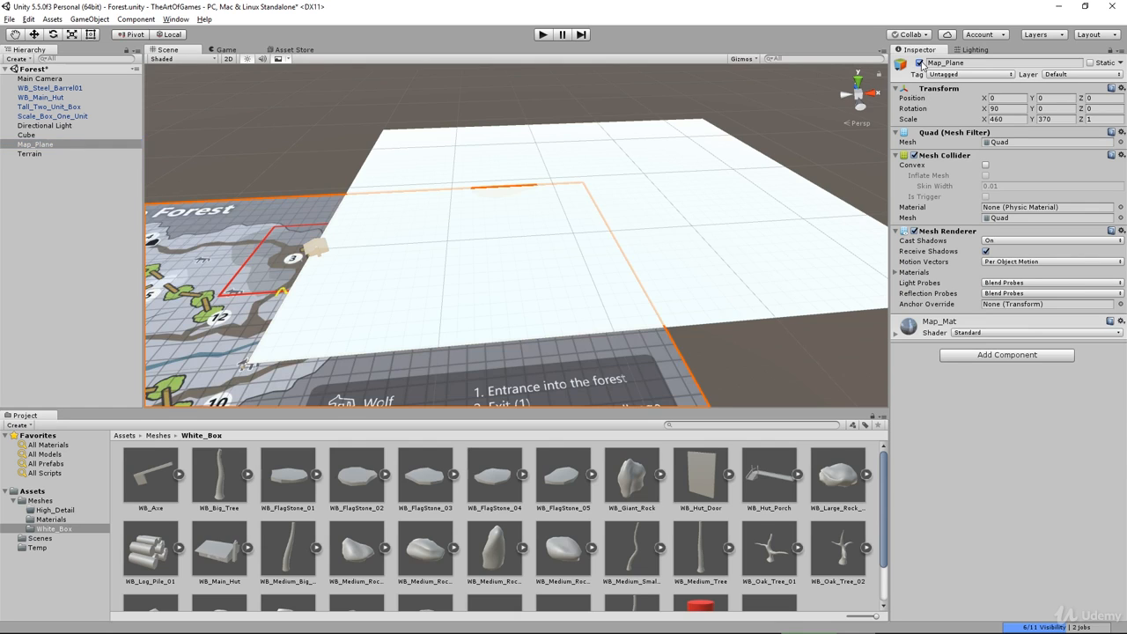
click(920, 64)
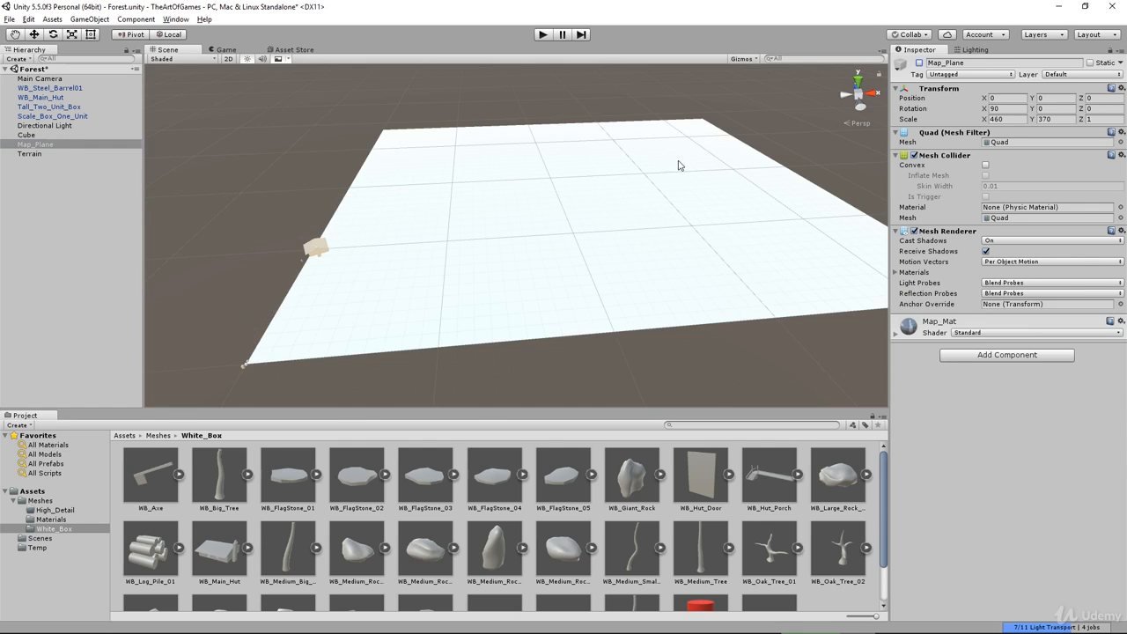
Set the Terrain object's X position to -230.
click(27, 157)
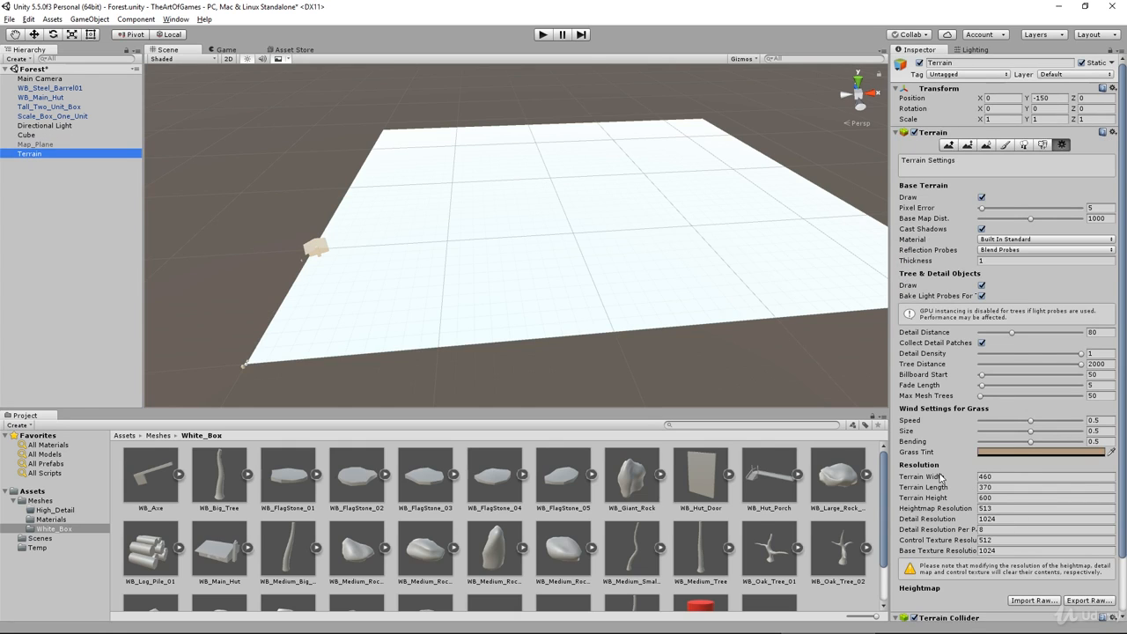
click(1009, 99)
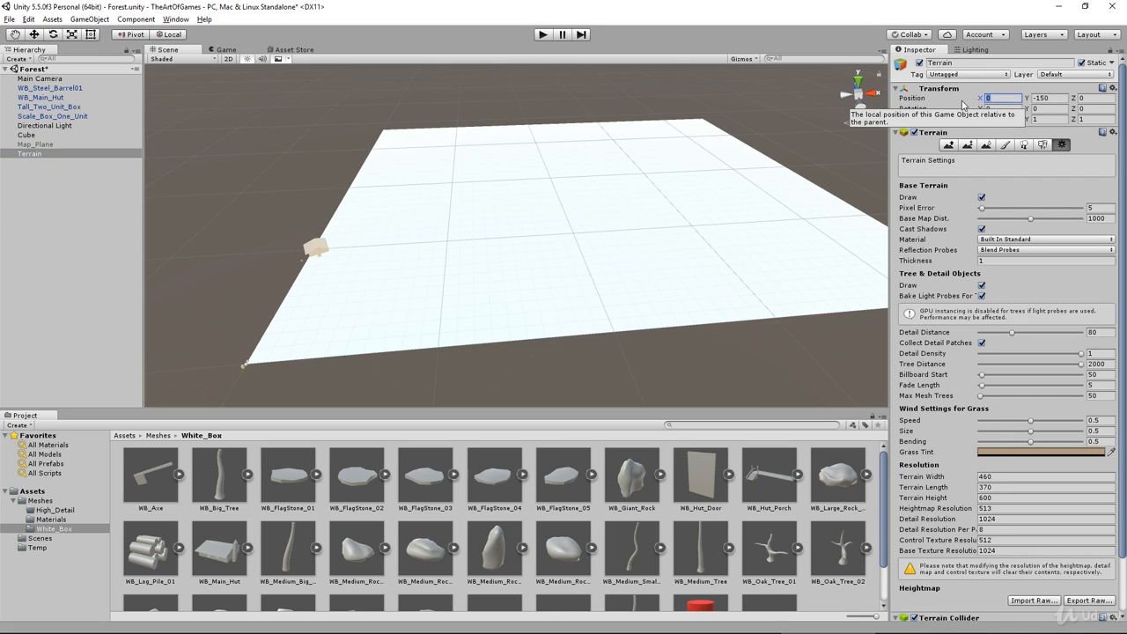
text(230)
key(BackSpace)
key(BackSpace)
key(BackSpace)
text(-230)
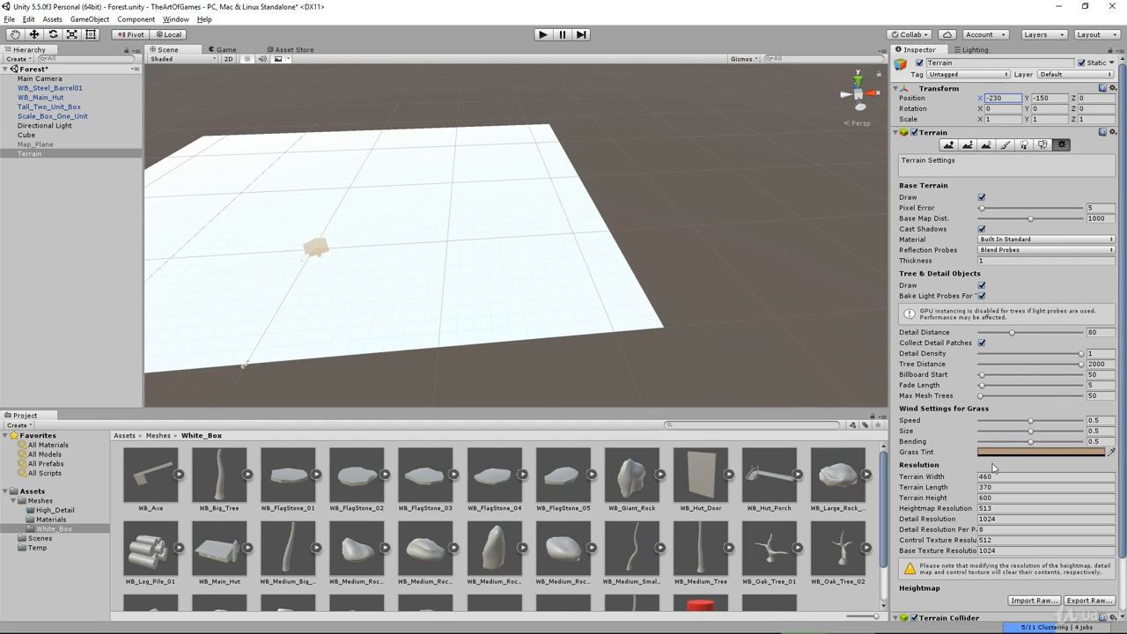
Set the terrain's Z position to -185.
drag(1075, 98, 848, 123)
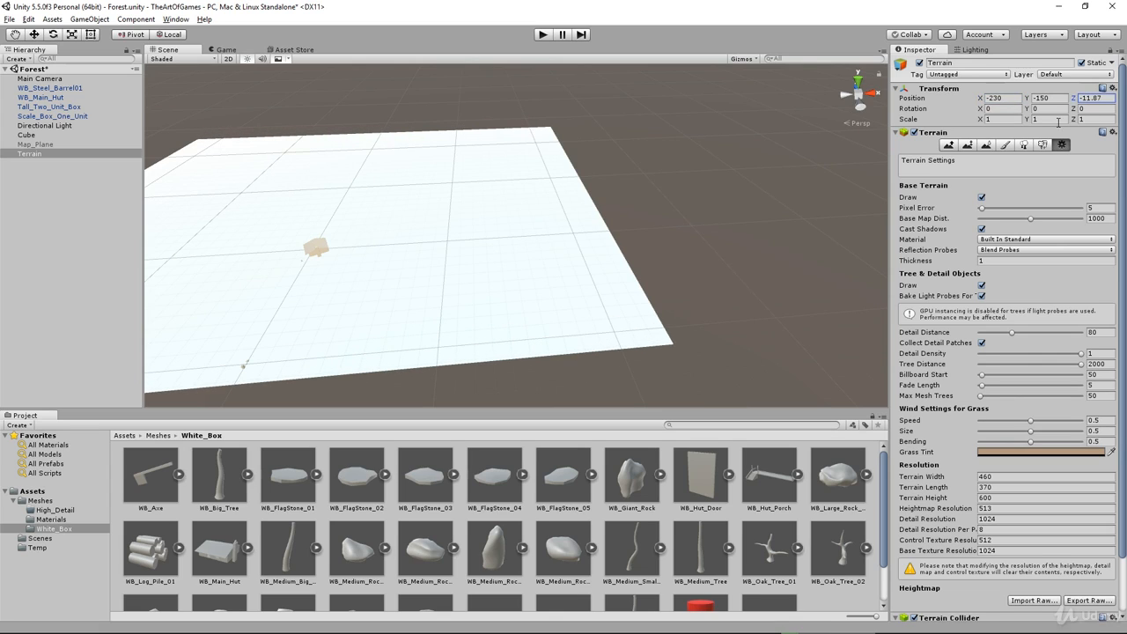
drag(1108, 99, 1096, 101)
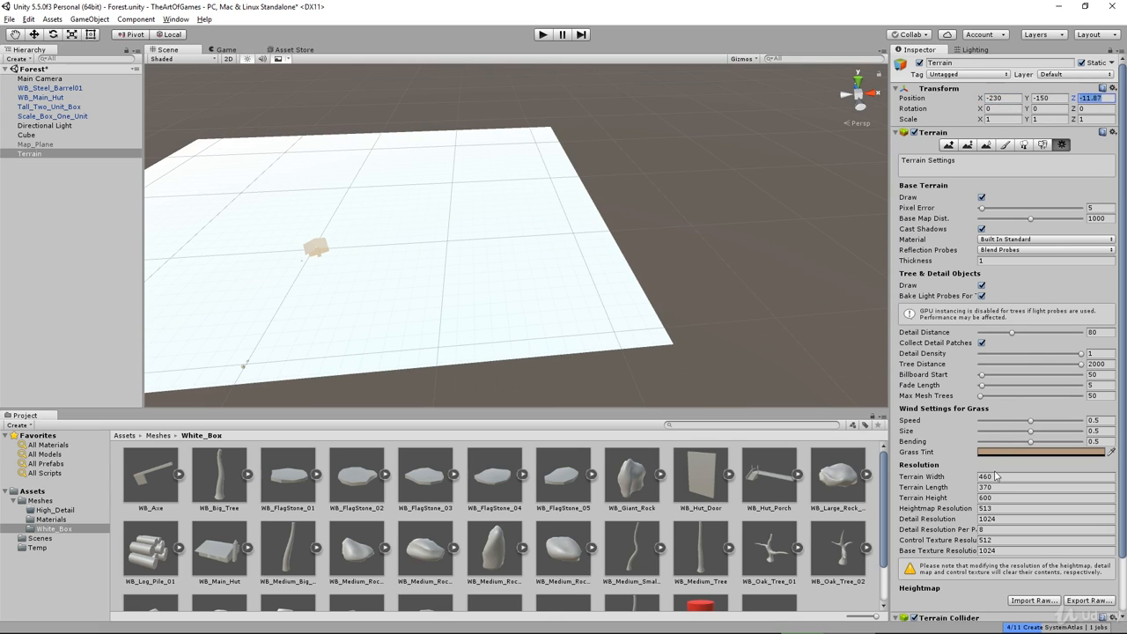
text(18)
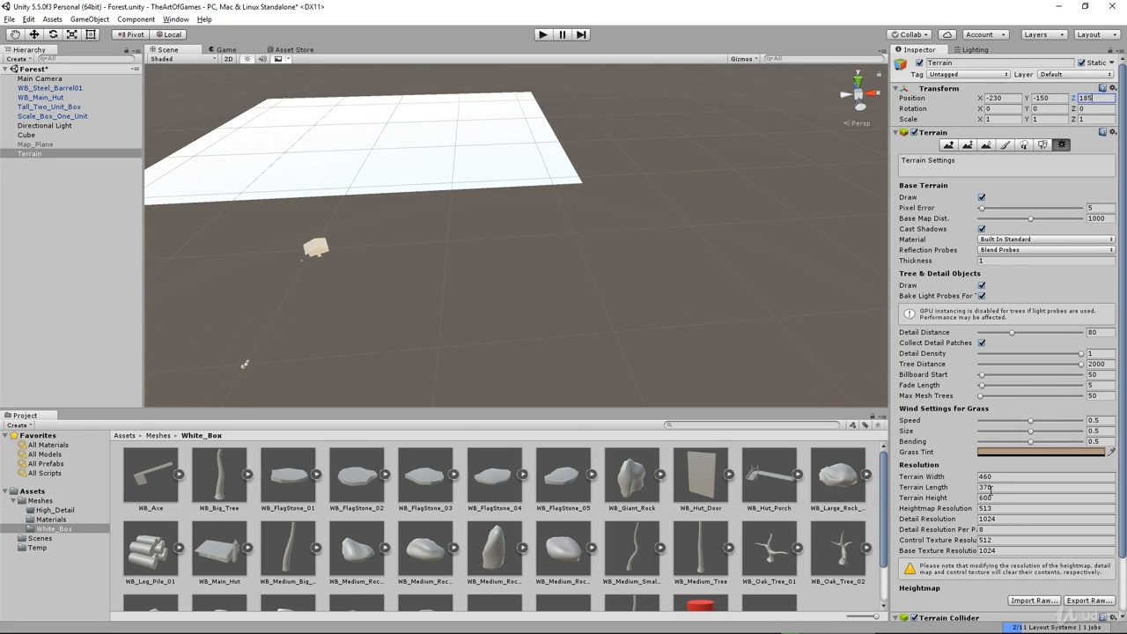
text(5)
key(Home)
text(-)
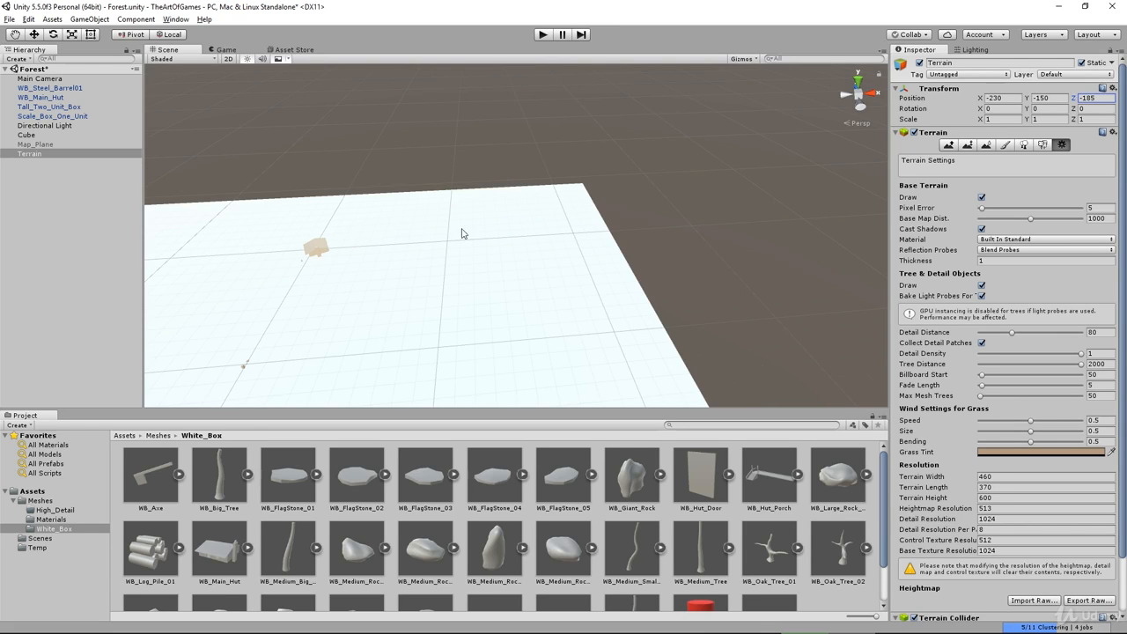
Activate the Map_Plane object to check its outline against the repositioned terrain.
middle_drag(377, 273, 636, 87)
alt+drag(638, 131, 618, 233)
scroll(618, 234, down, 5)
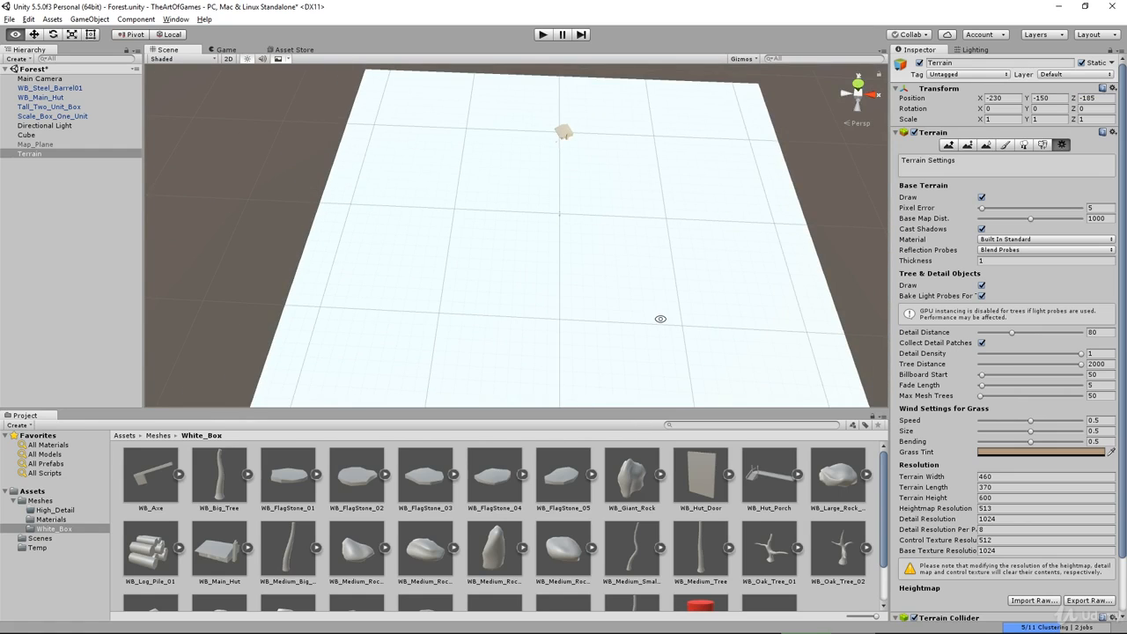
mouse_move(660, 320)
alt+mouse_down()
mouse_move(677, 323)
mouse_move(659, 320)
alt+mouse_up()
mouse_move(654, 252)
middle_down()
mouse_move(661, 204)
mouse_move(664, 235)
middle_up()
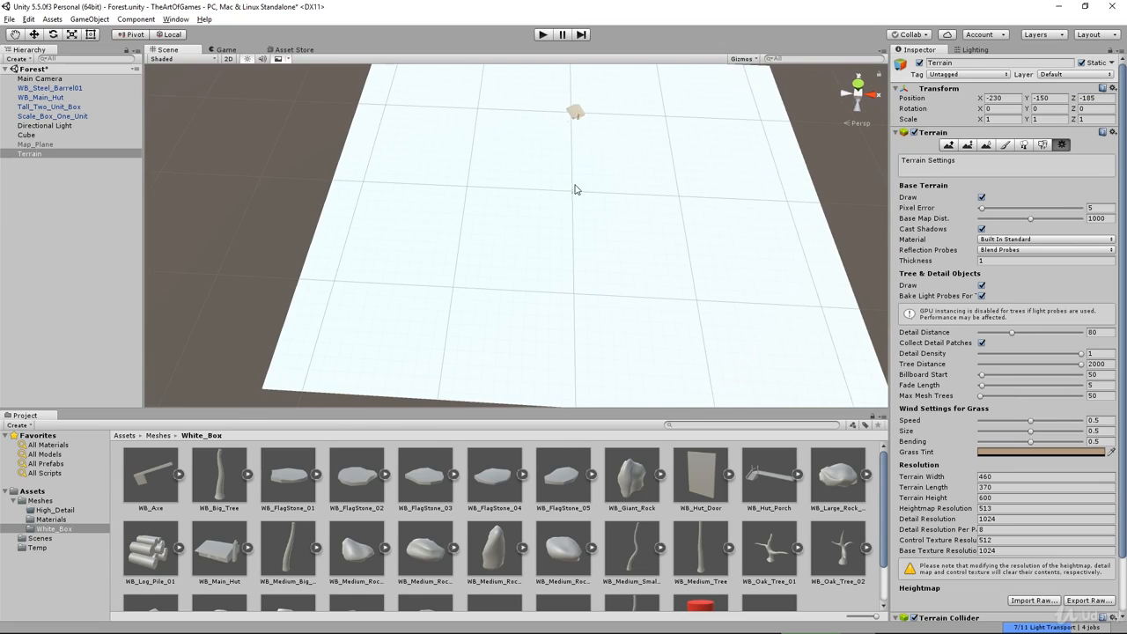
middle_drag(575, 188, 566, 226)
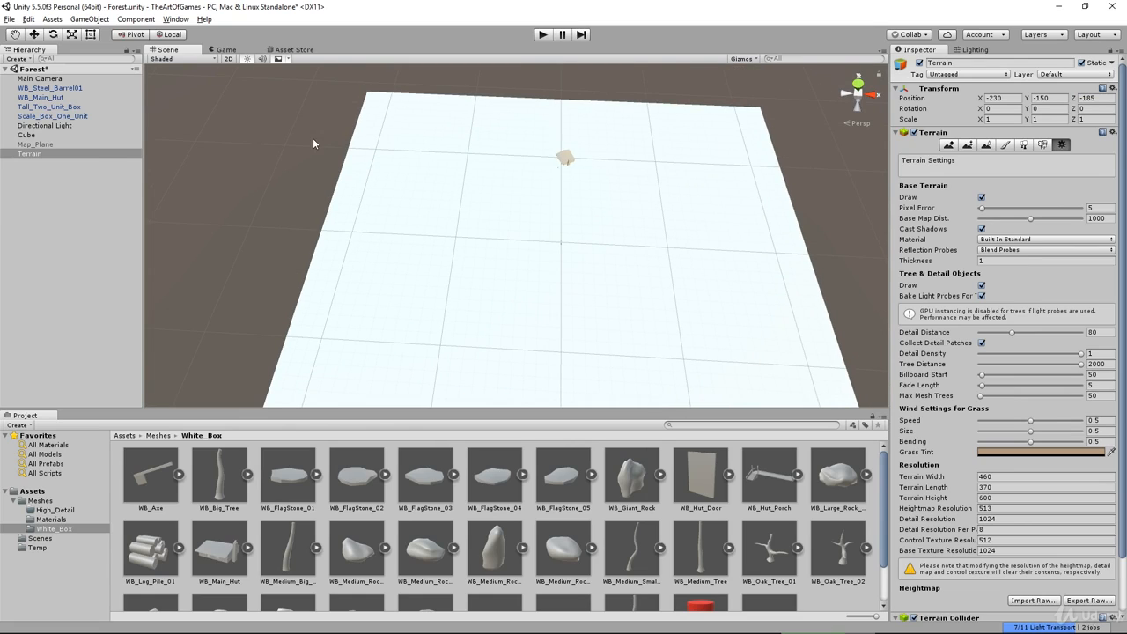
click(42, 144)
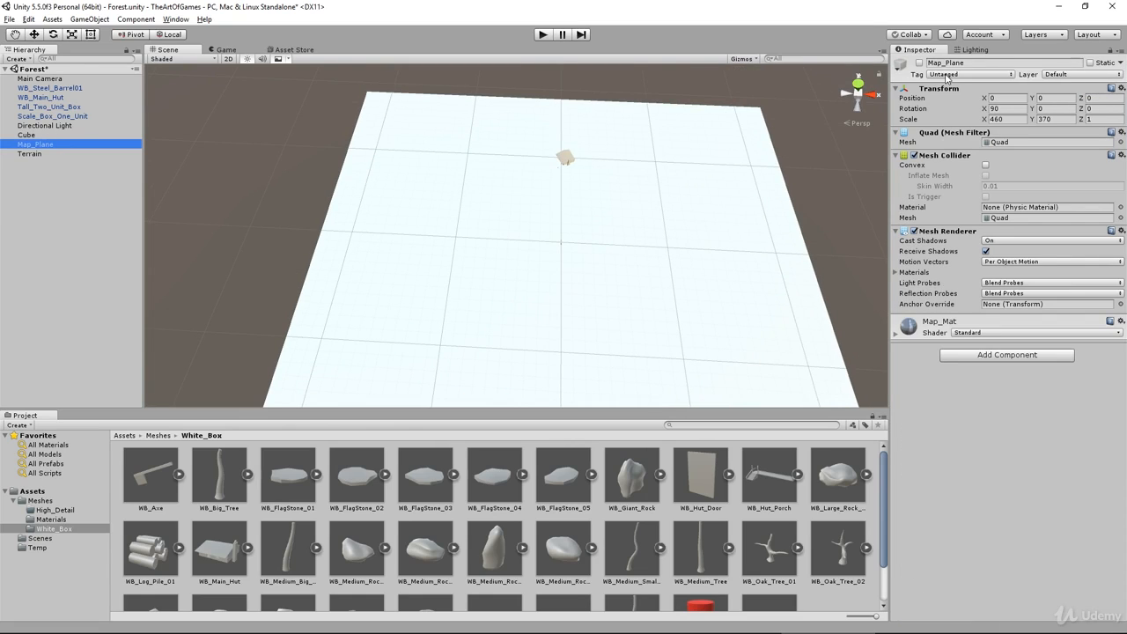
click(919, 63)
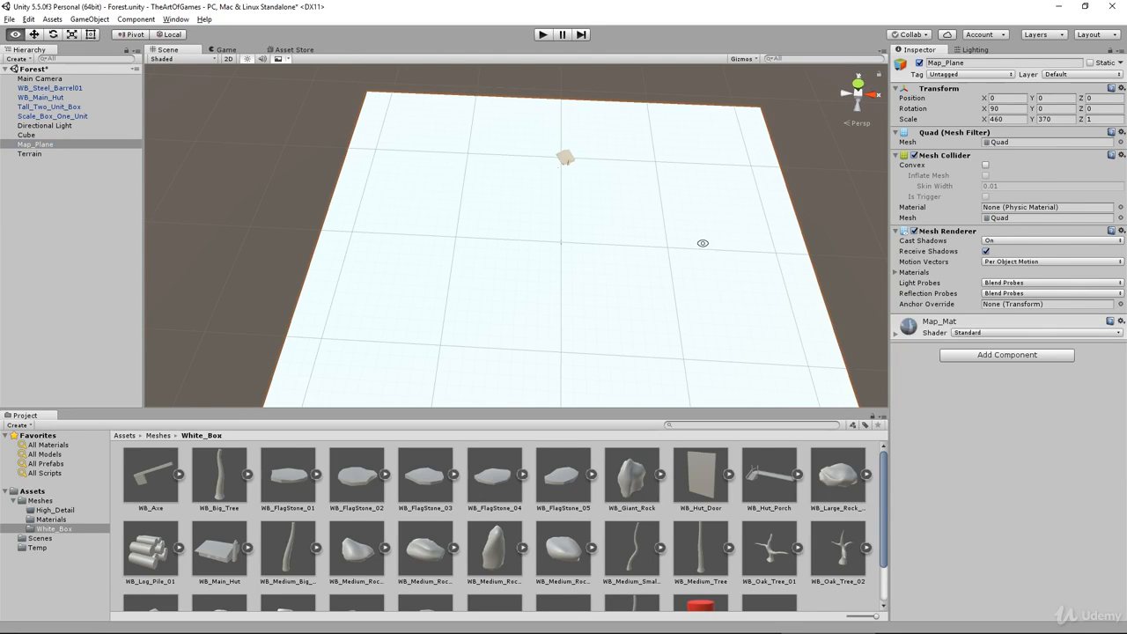
Raise Map_Plane above the terrain surface to a Y position of 11.
alt+drag(654, 274, 700, 226)
middle_drag(637, 188, 702, 193)
key(w)
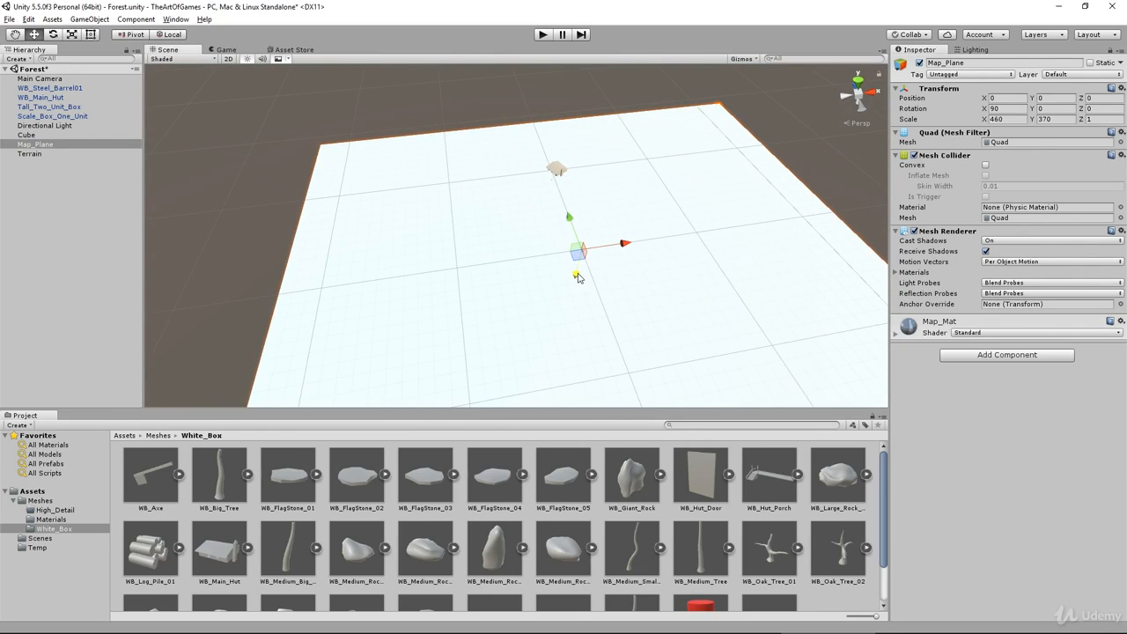
mouse_move(579, 275)
mouse_down()
mouse_move(589, 272)
mouse_move(601, 293)
mouse_move(593, 270)
mouse_up()
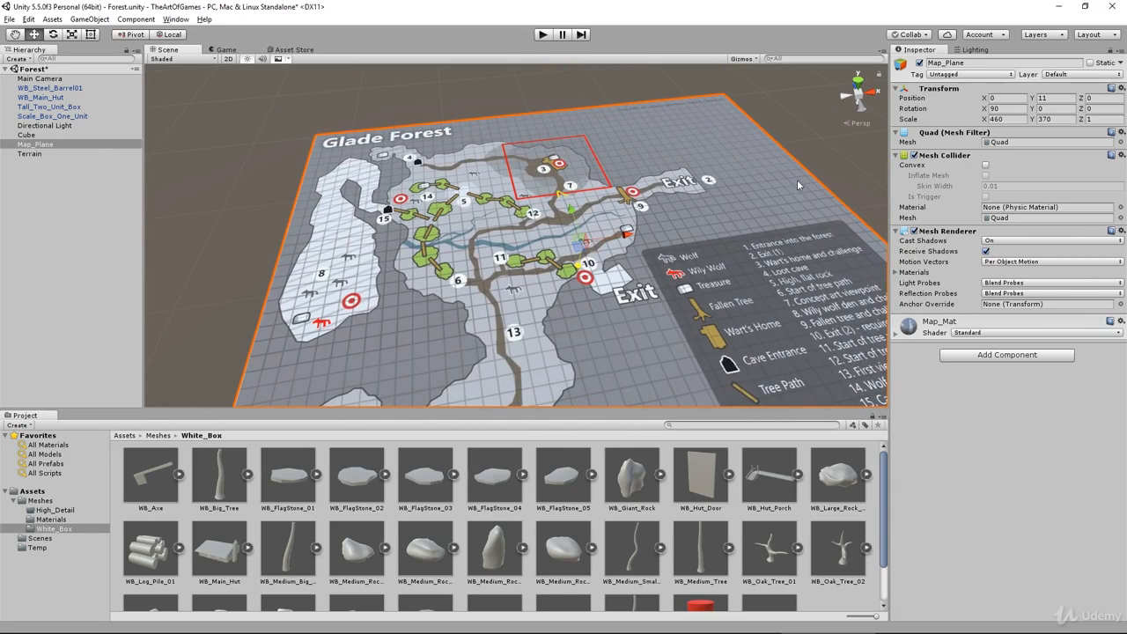
Check how the map covers the terrain and deactivate Map_Plane.
alt+drag(733, 229, 617, 215)
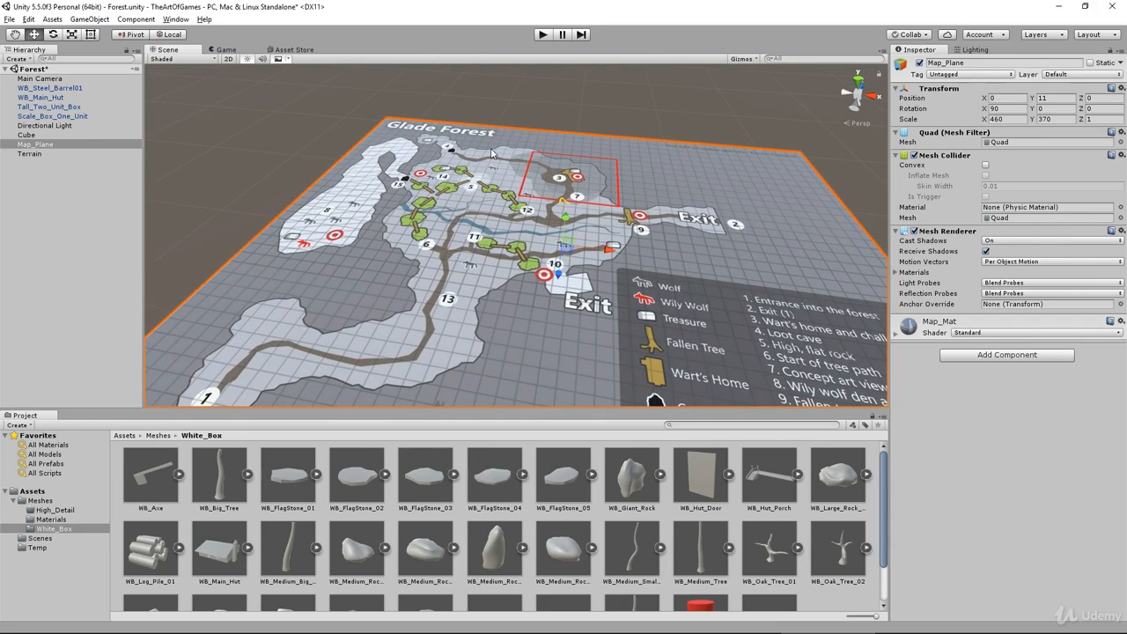
click(919, 64)
alt+drag(660, 279, 719, 271)
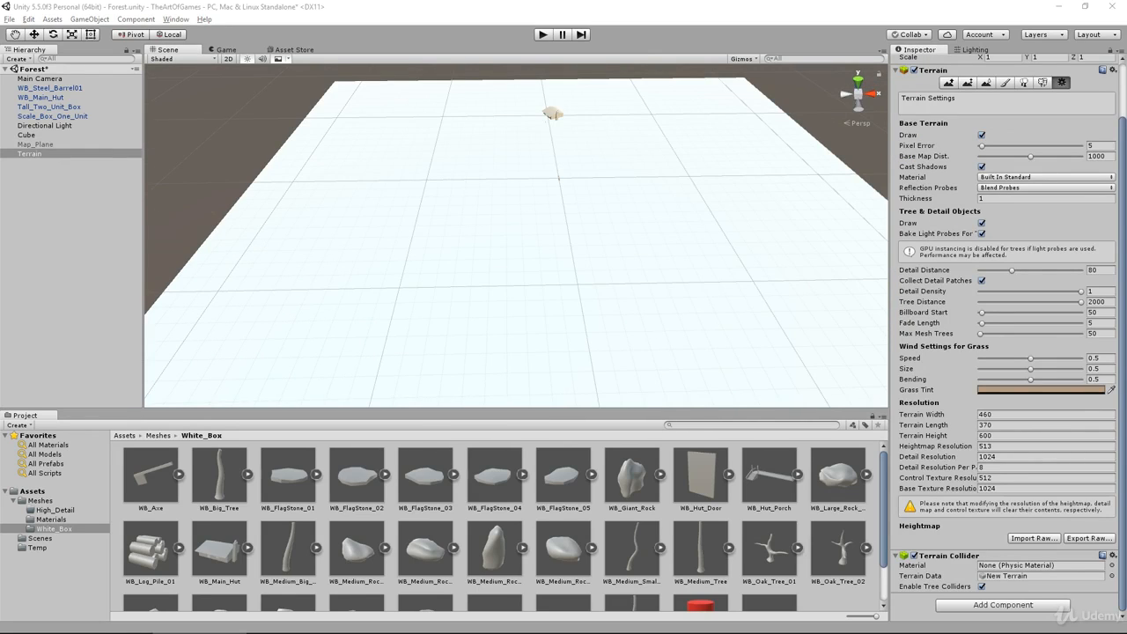
Switch to File Explorer and open the Terrain folder inside TAG_Raw_Project_Files.
drag(1126, 49, 671, 49)
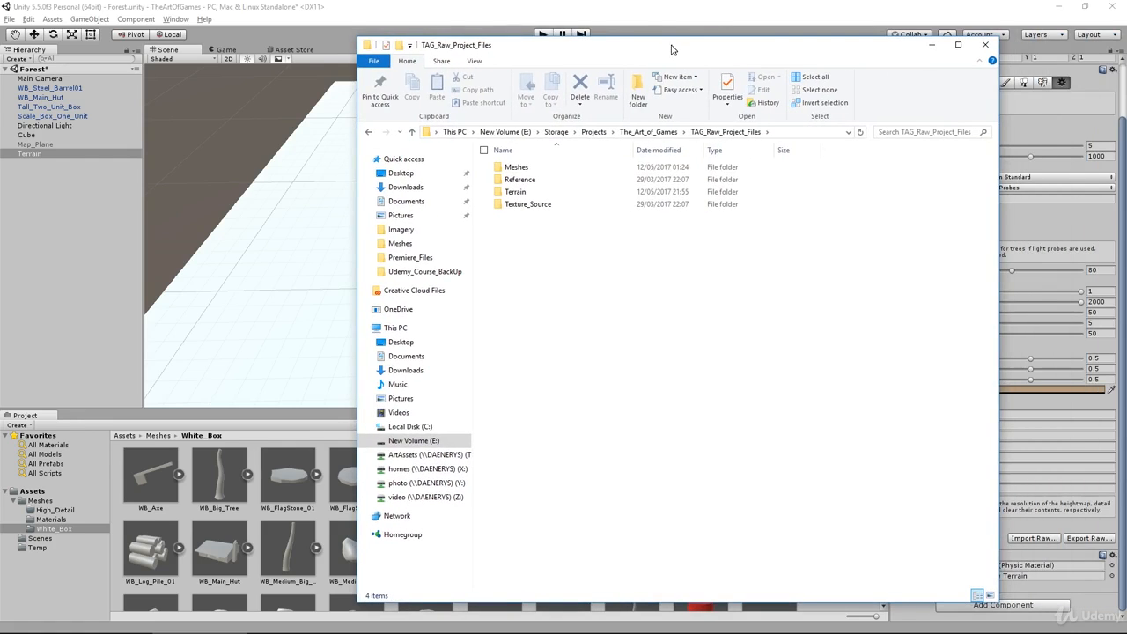
click(648, 131)
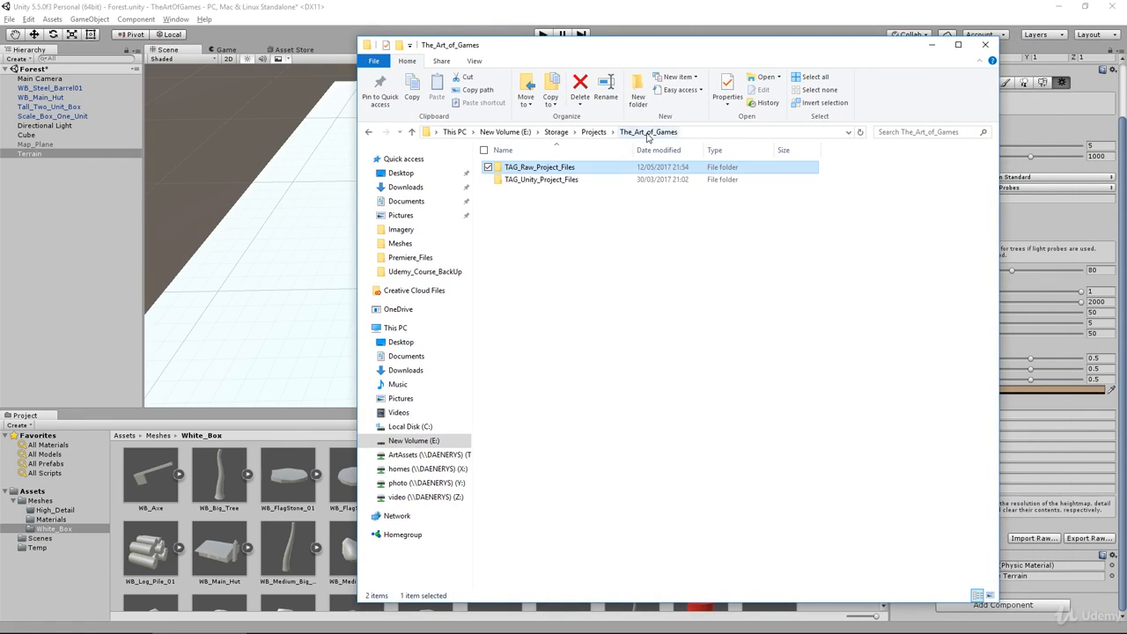
double_click(547, 169)
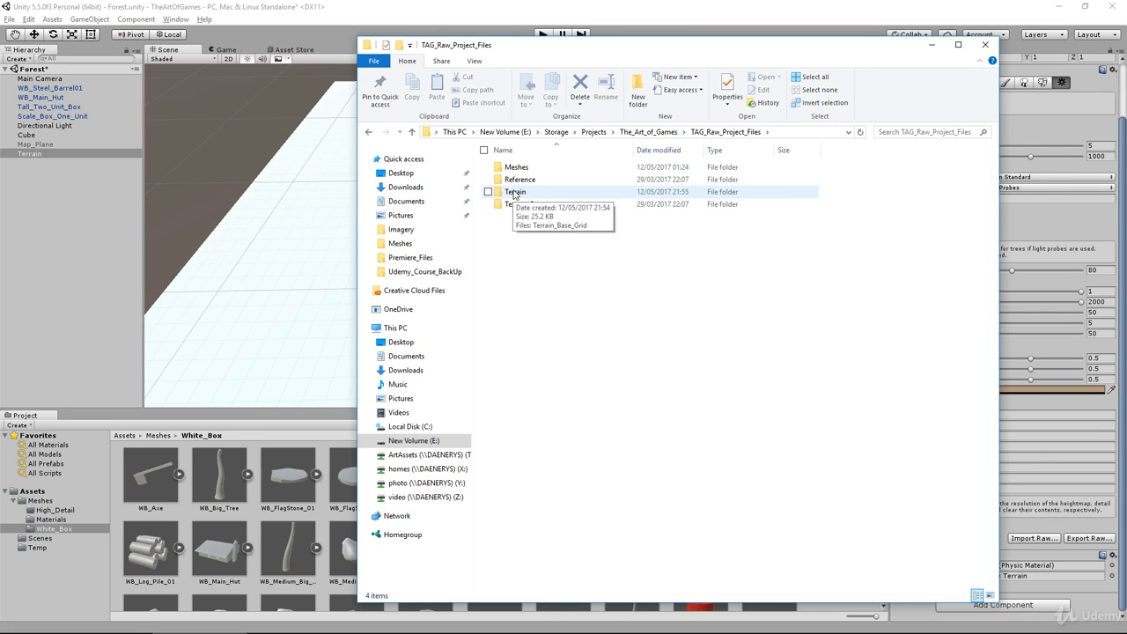
double_click(515, 192)
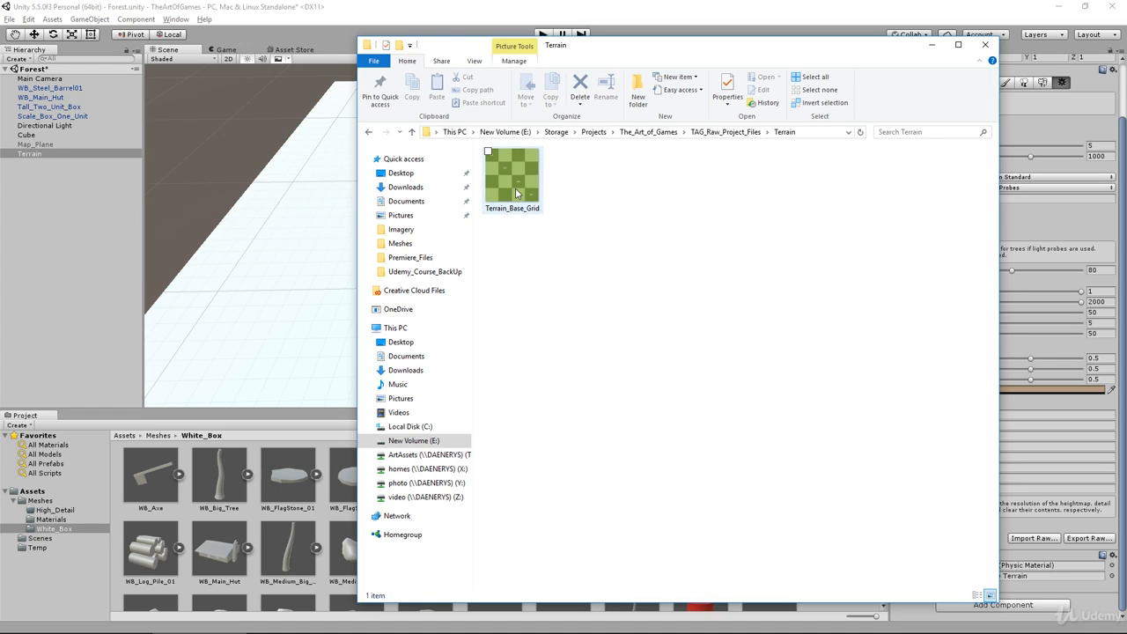
Open the Terrain_Base_Grid image in the photo viewer and examine its checker pattern.
click(517, 193)
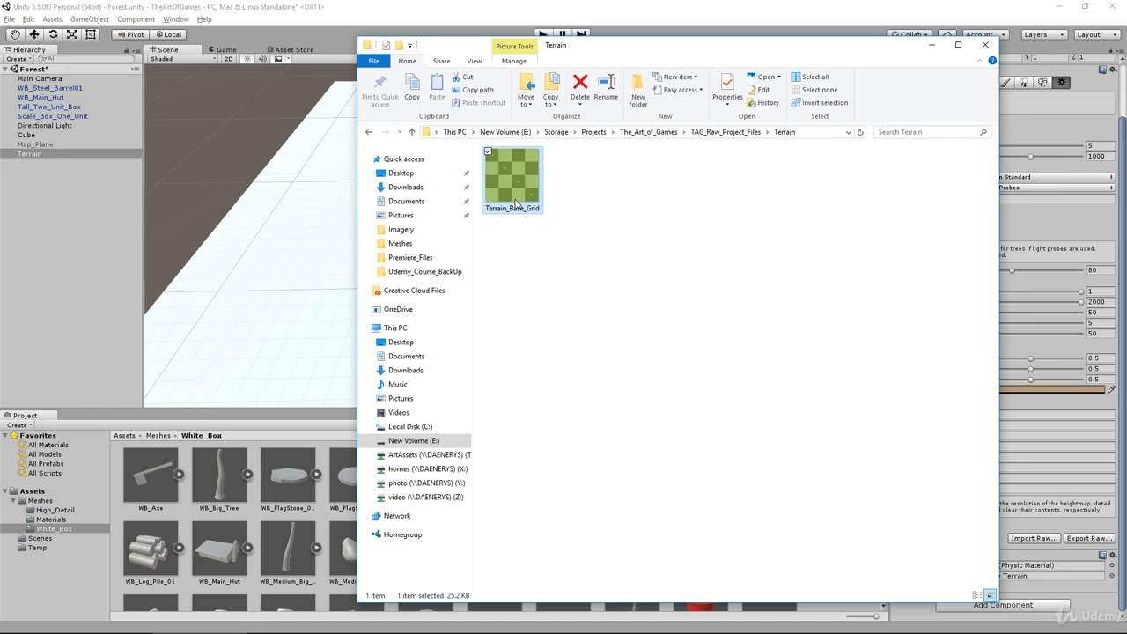
double_click(514, 199)
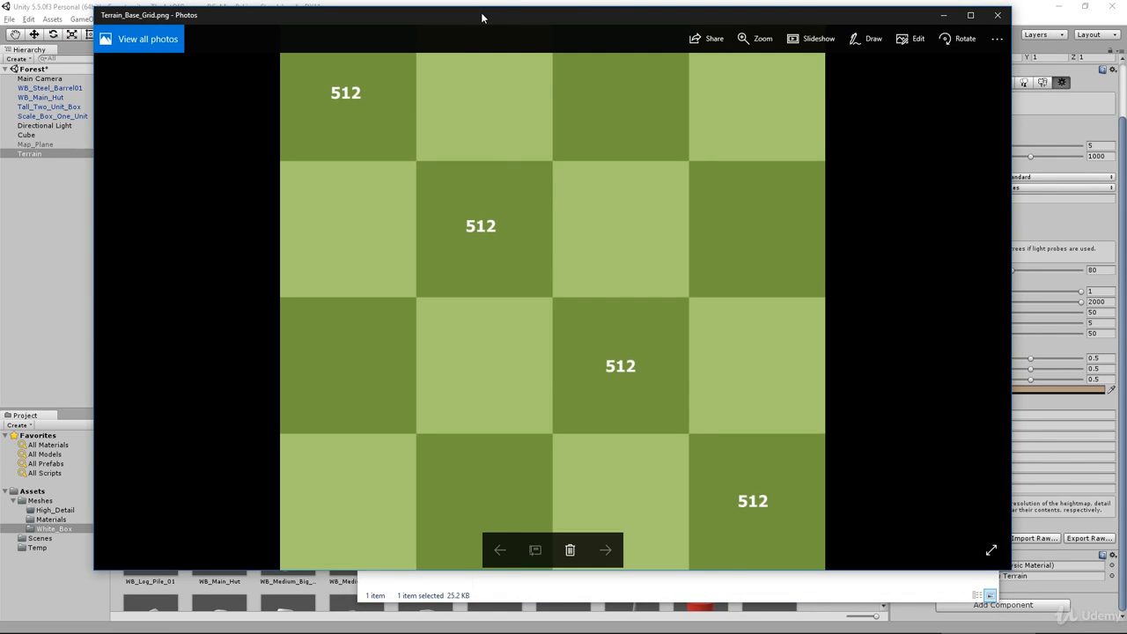
drag(481, 12, 582, 50)
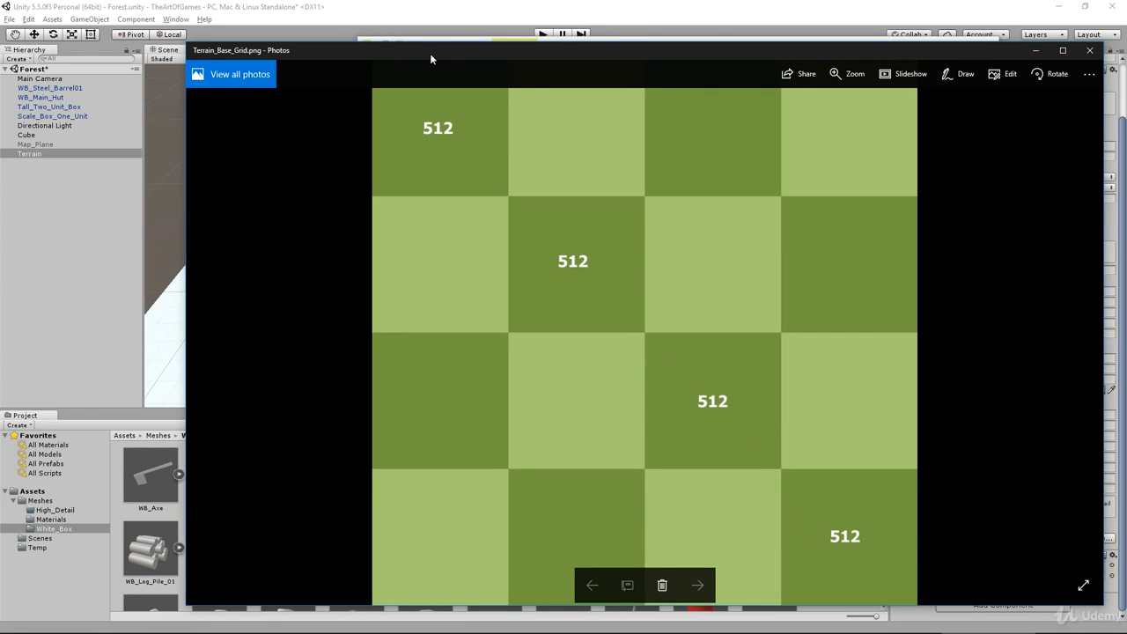
Switch back to the Unity editor and activate the terrain's Paint Texture tool.
drag(386, 51, 1126, 53)
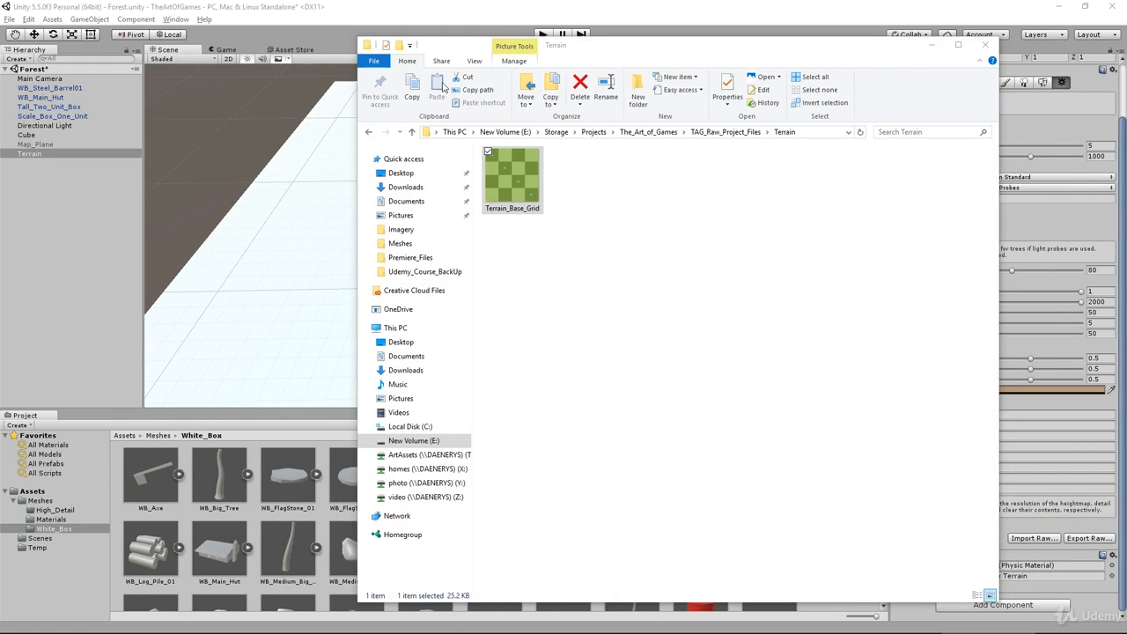
click(374, 7)
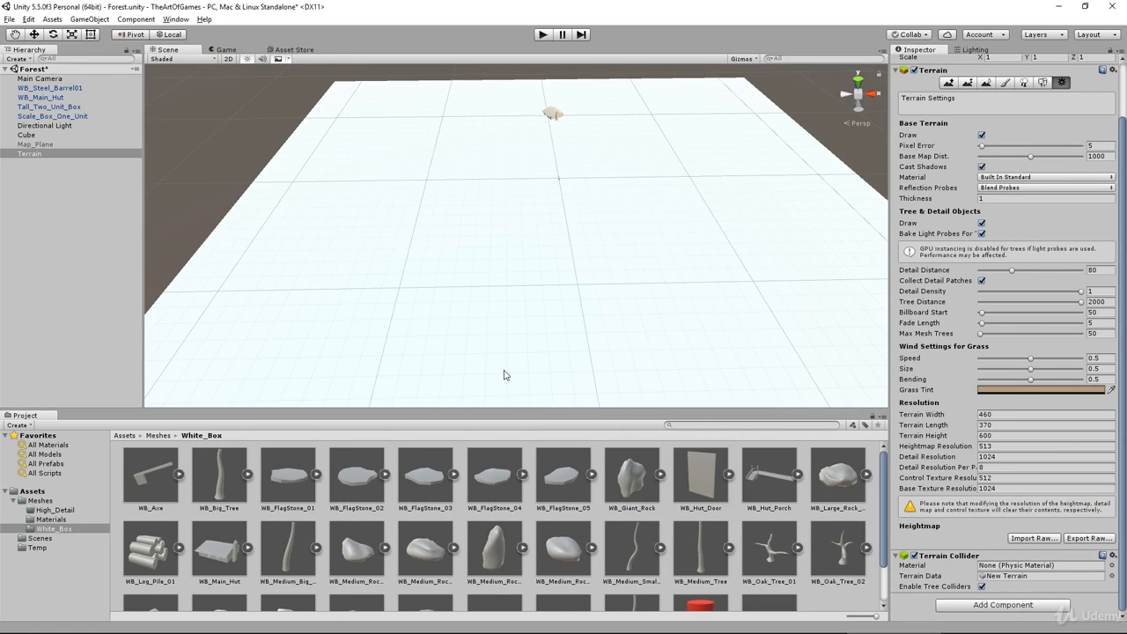
key(shift+r)
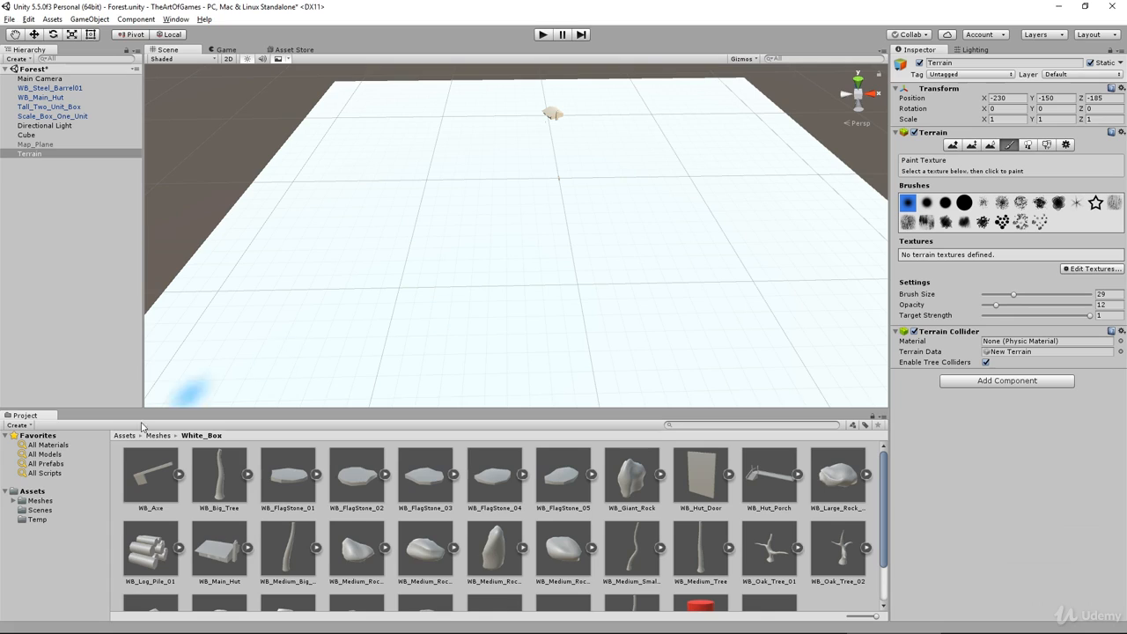
Create a new folder named Terrain in the project's Assets root.
click(35, 491)
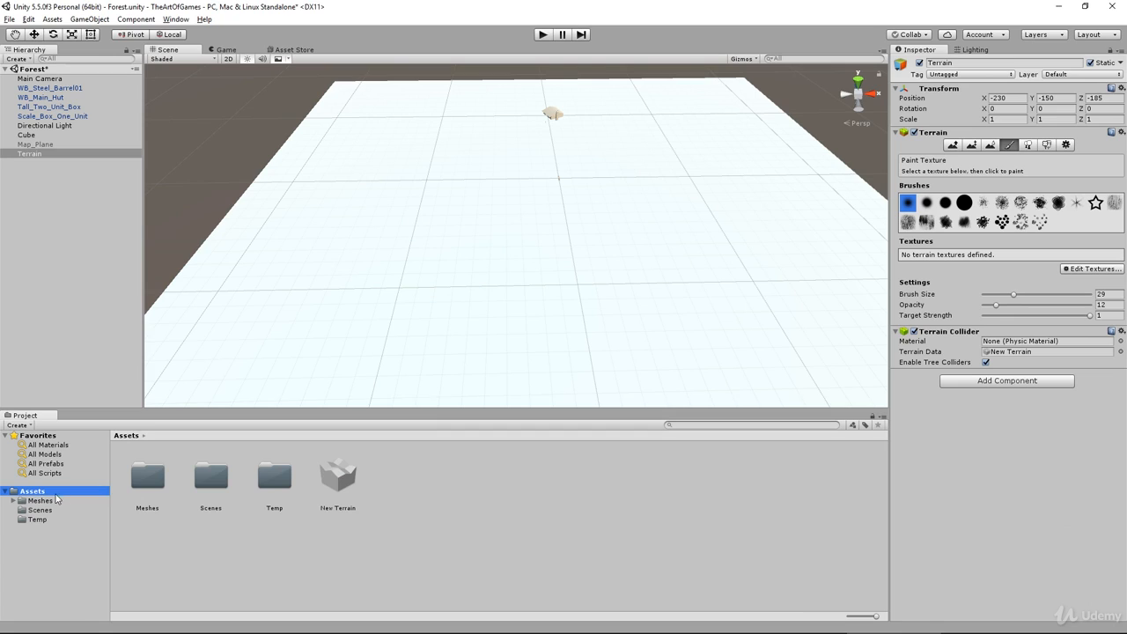
right_click(273, 552)
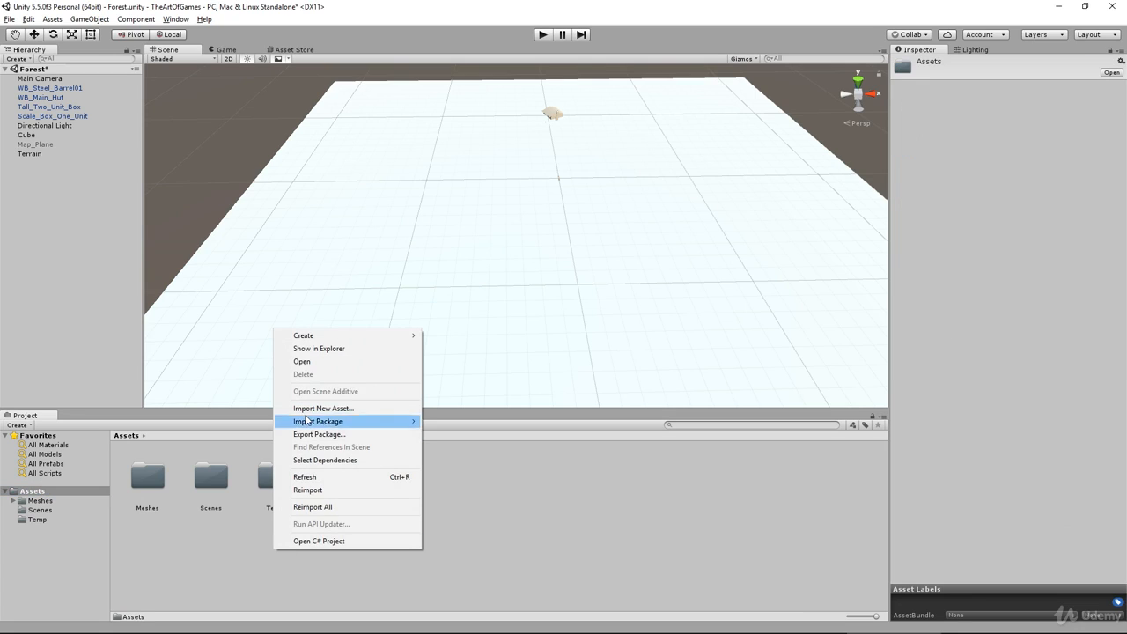
mouse_move(313, 339)
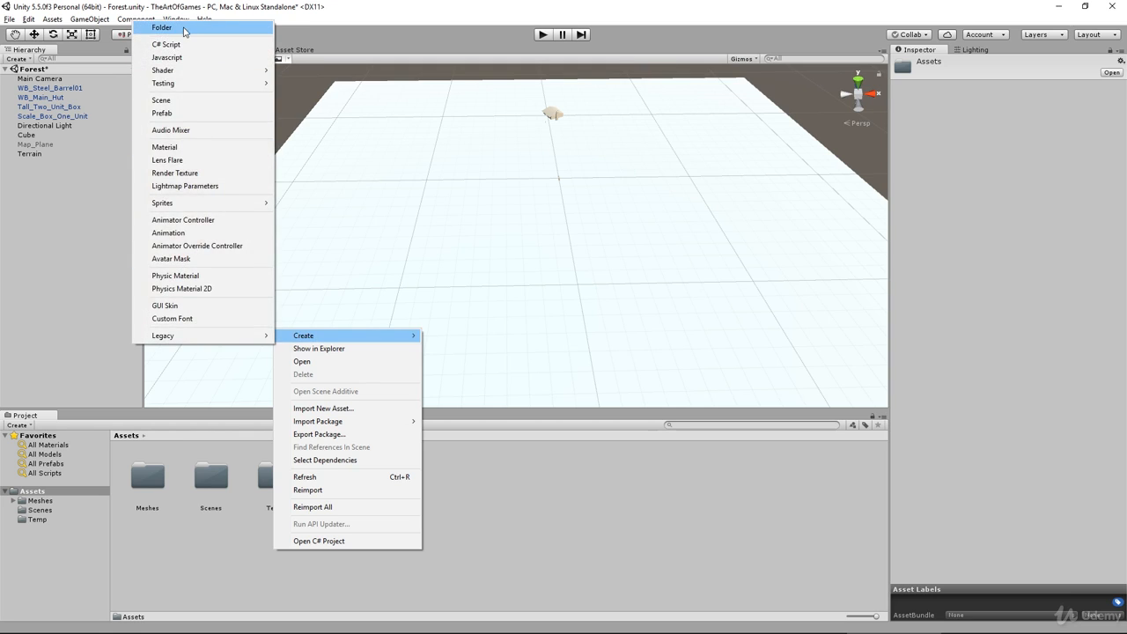
click(186, 30)
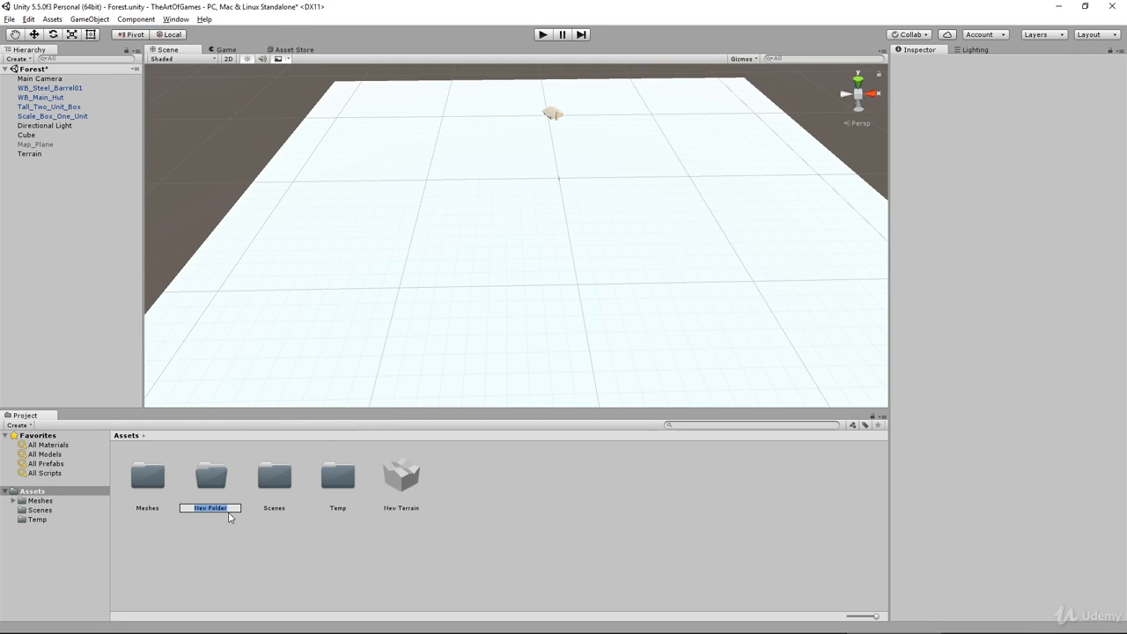
text(Terrain)
key(Return)
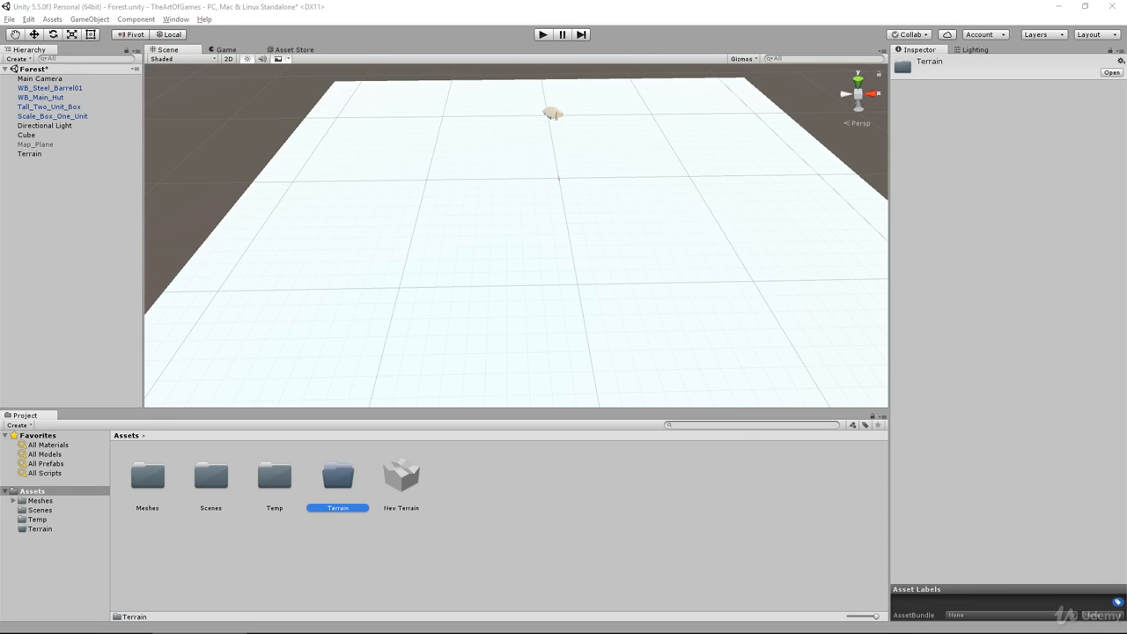
Import the Terrain_Base_Grid image from File Explorer into the project's new Terrain folder, and select the Terrain object in the scene.
drag(1126, 101, 750, 89)
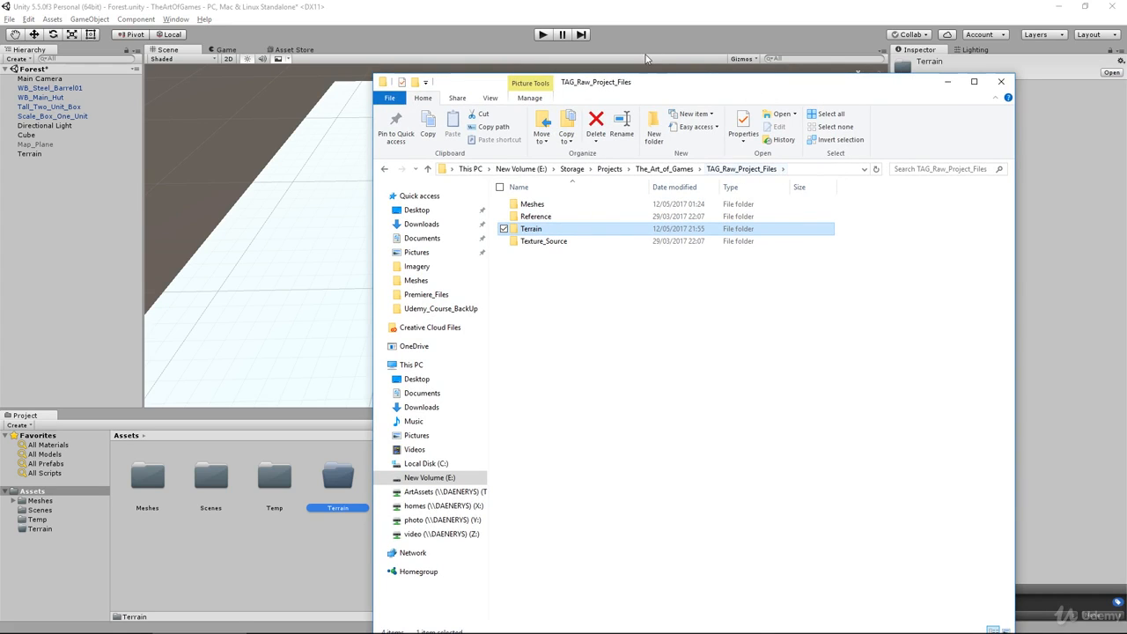
click(646, 58)
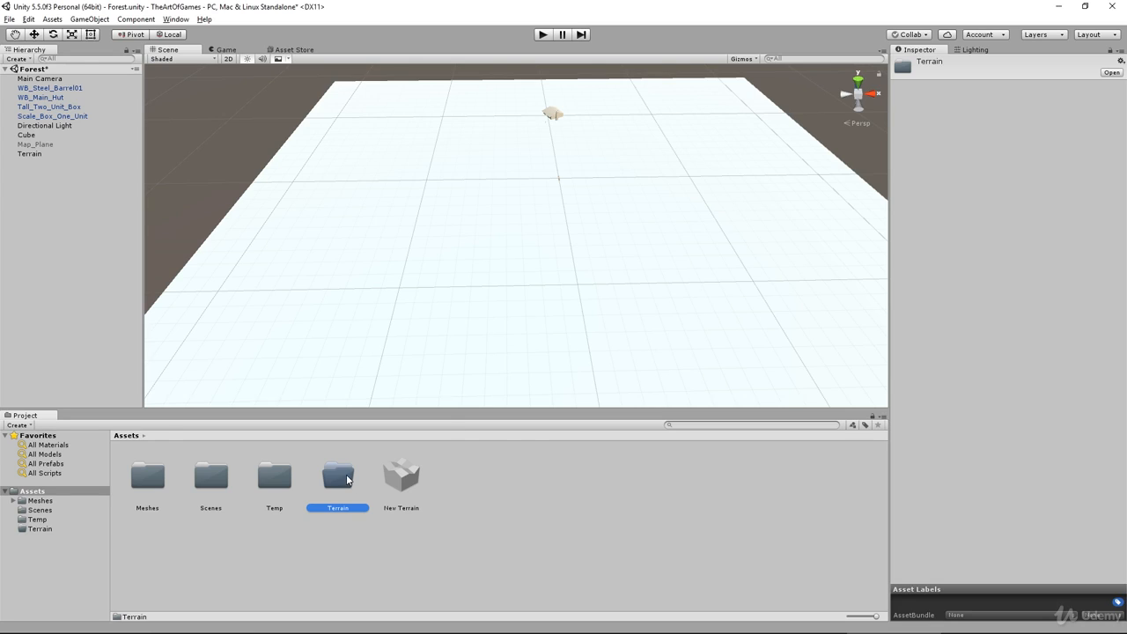
double_click(347, 479)
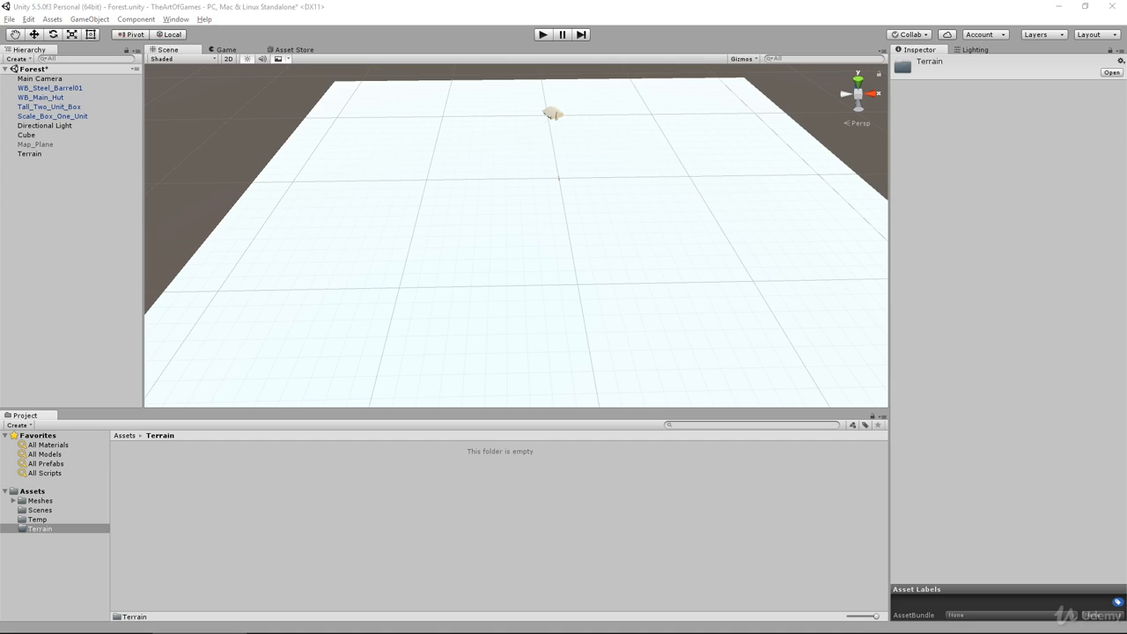
drag(1126, 101, 1091, 67)
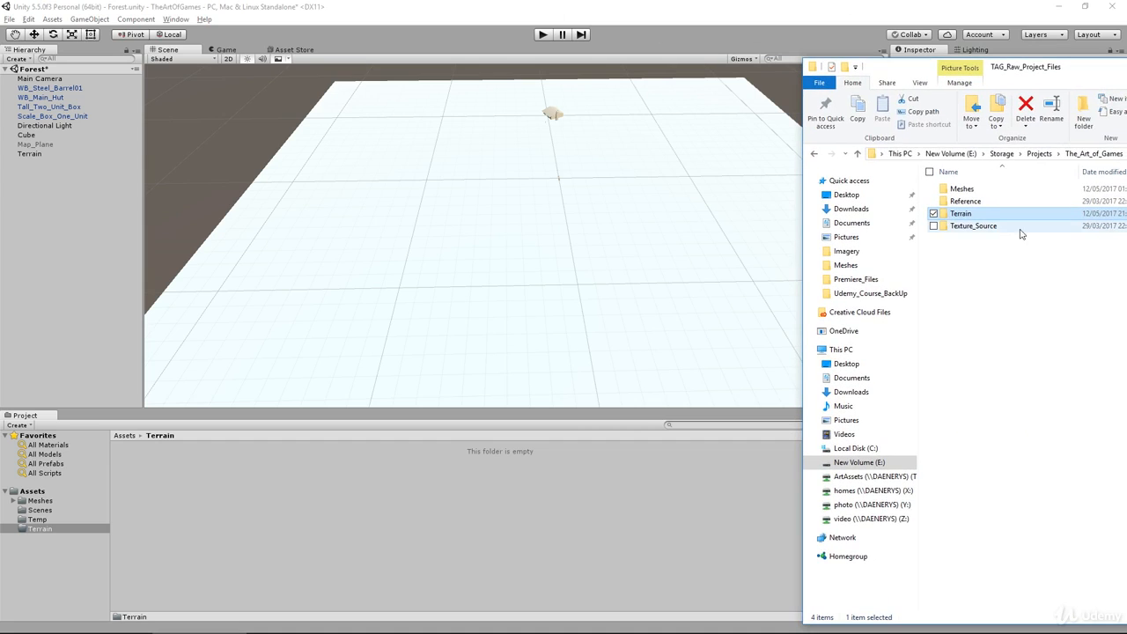
double_click(960, 215)
drag(944, 198, 175, 496)
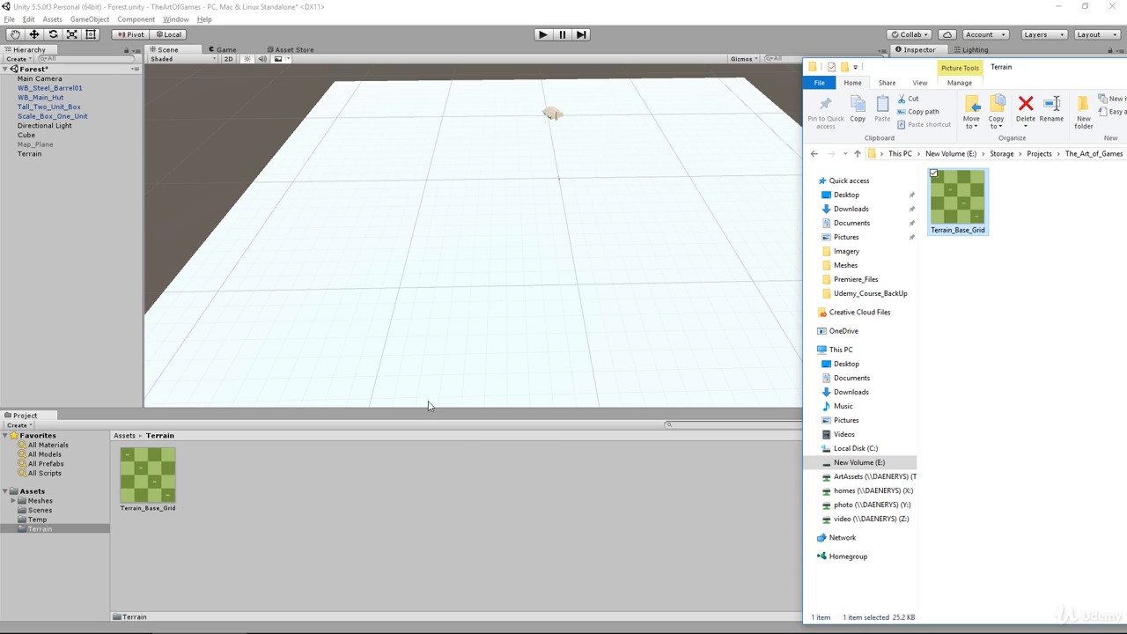
drag(1061, 76, 1126, 76)
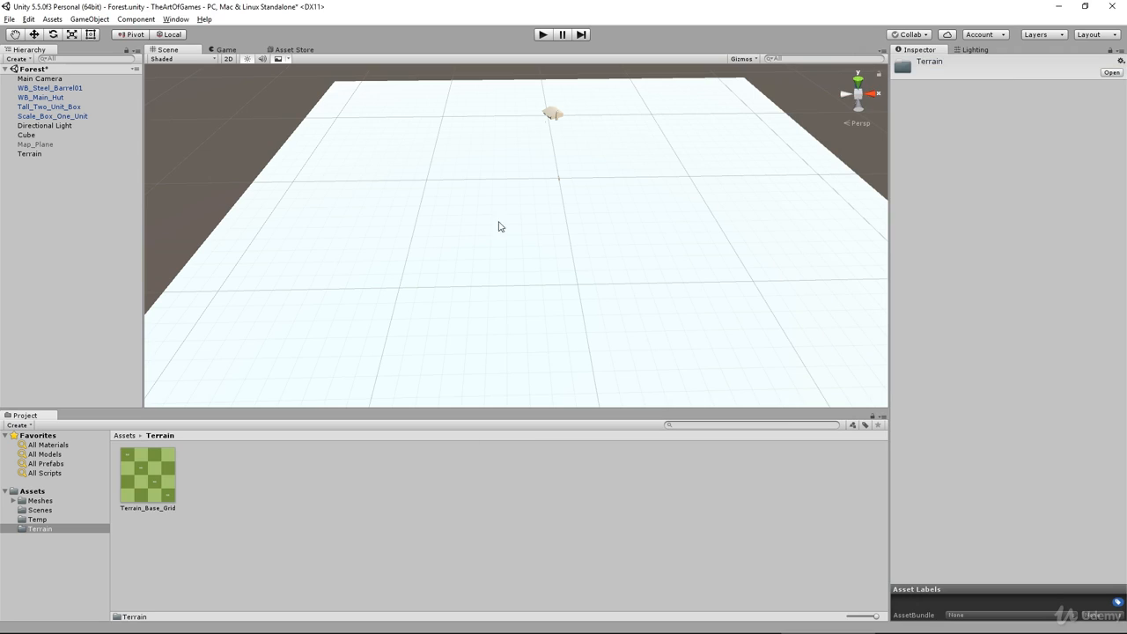
click(34, 155)
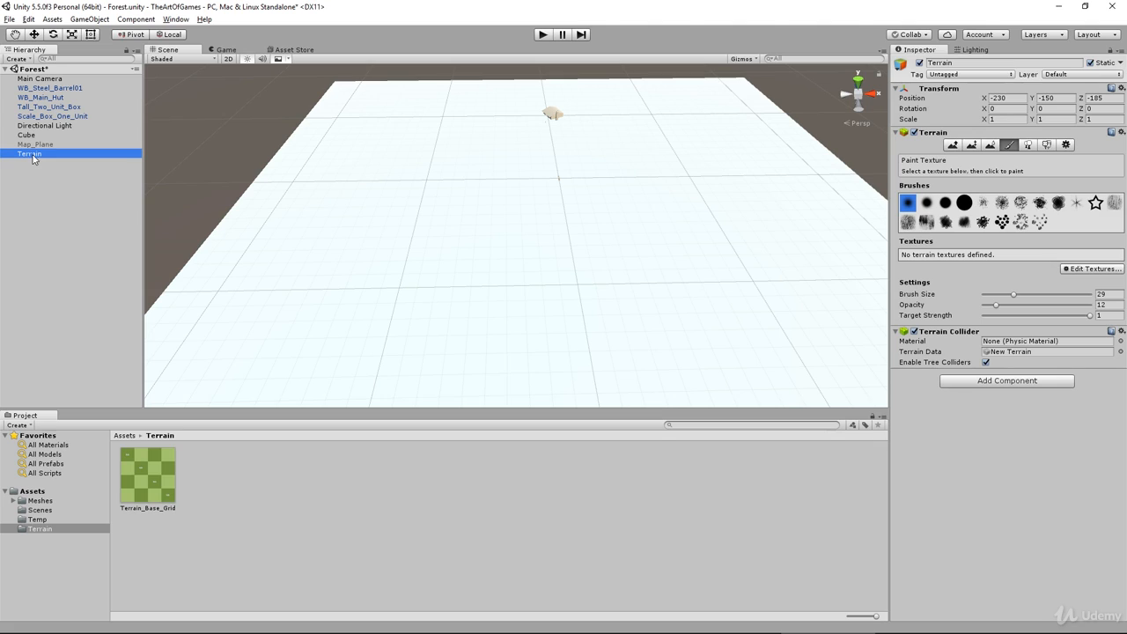
click(1084, 271)
click(1064, 278)
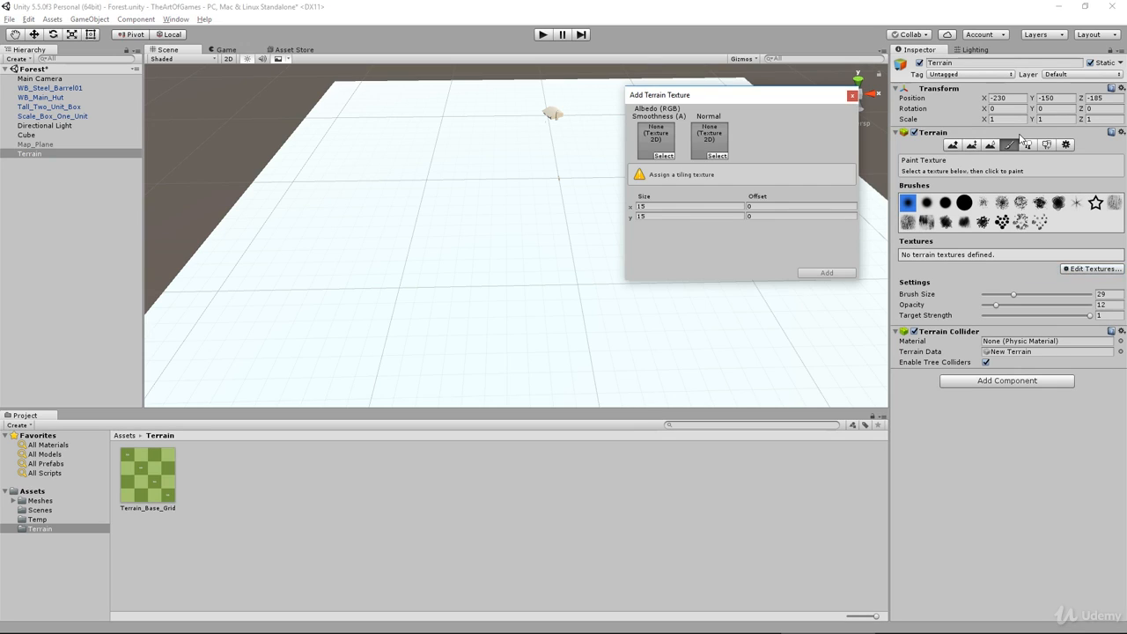
click(851, 96)
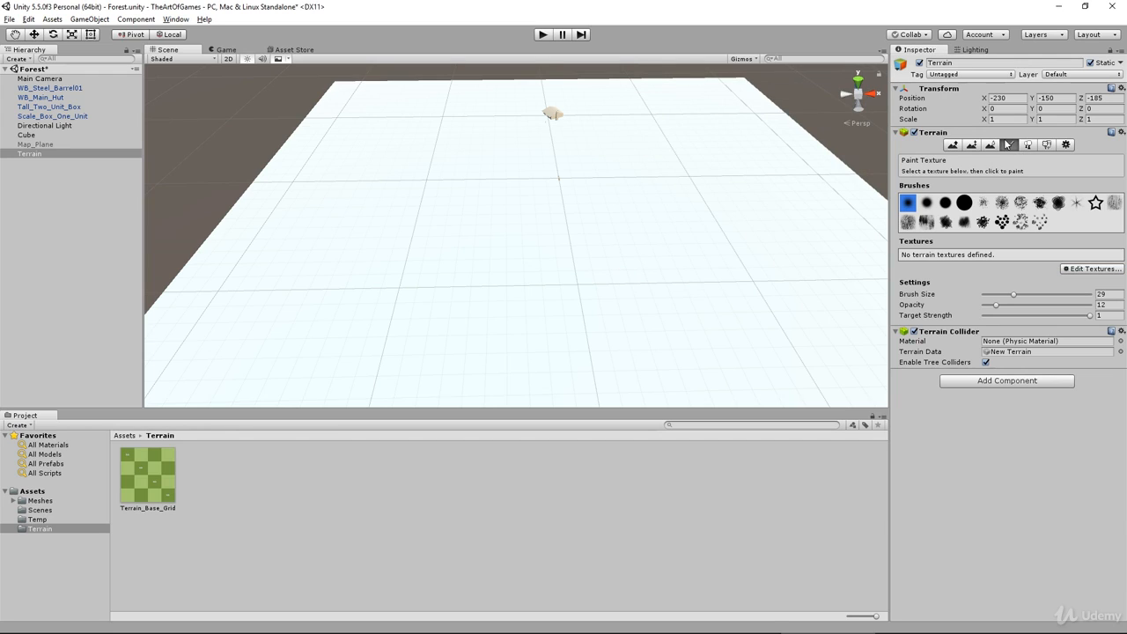
Add Terrain_Base_Grid as the terrain's albedo texture with adjusted X and Y tiling sizes.
click(1084, 270)
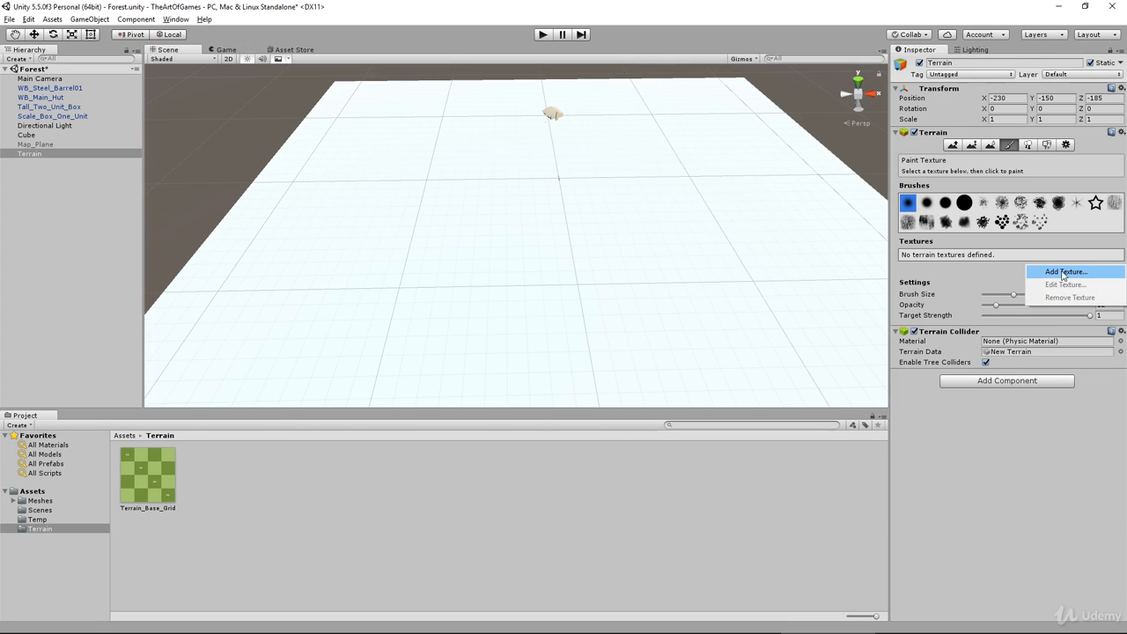
click(1064, 272)
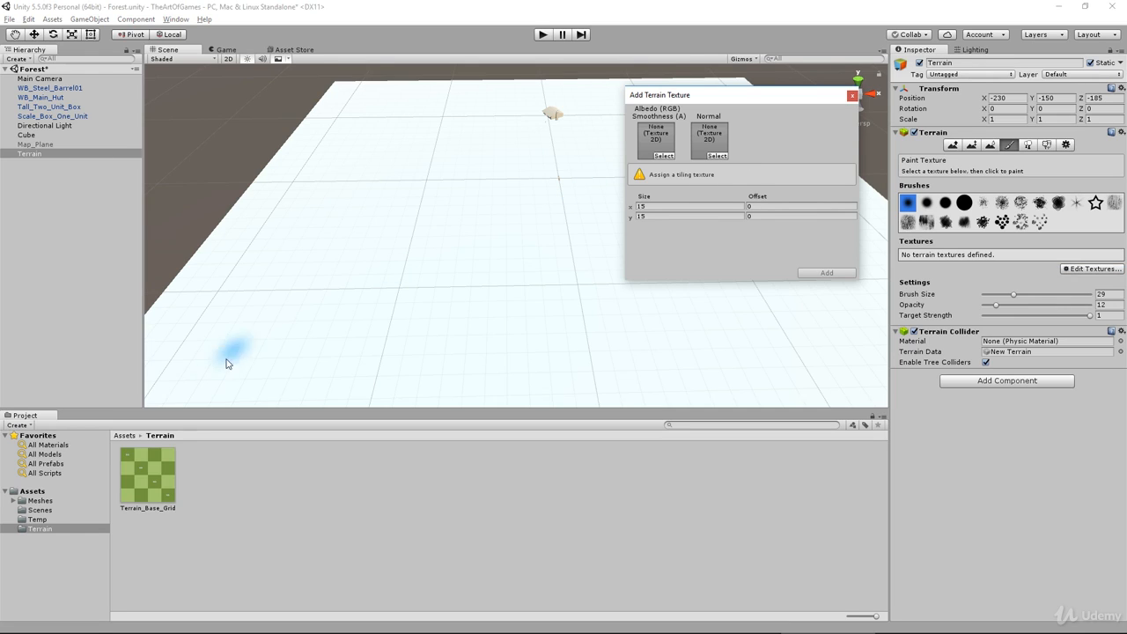
drag(122, 481, 657, 141)
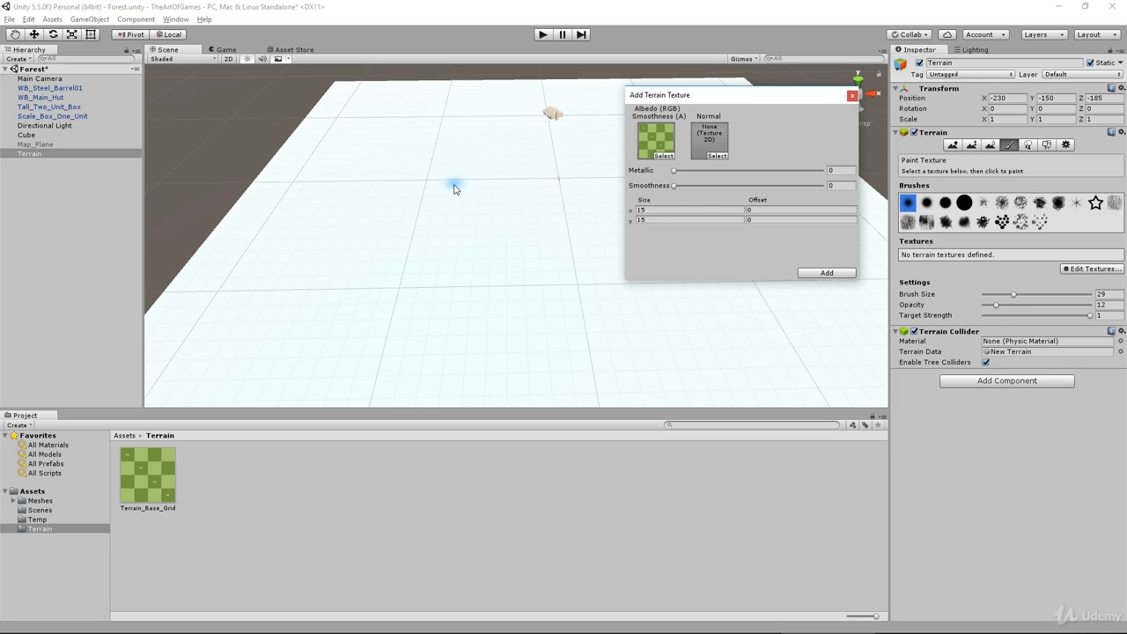
click(650, 209)
click(650, 221)
click(811, 274)
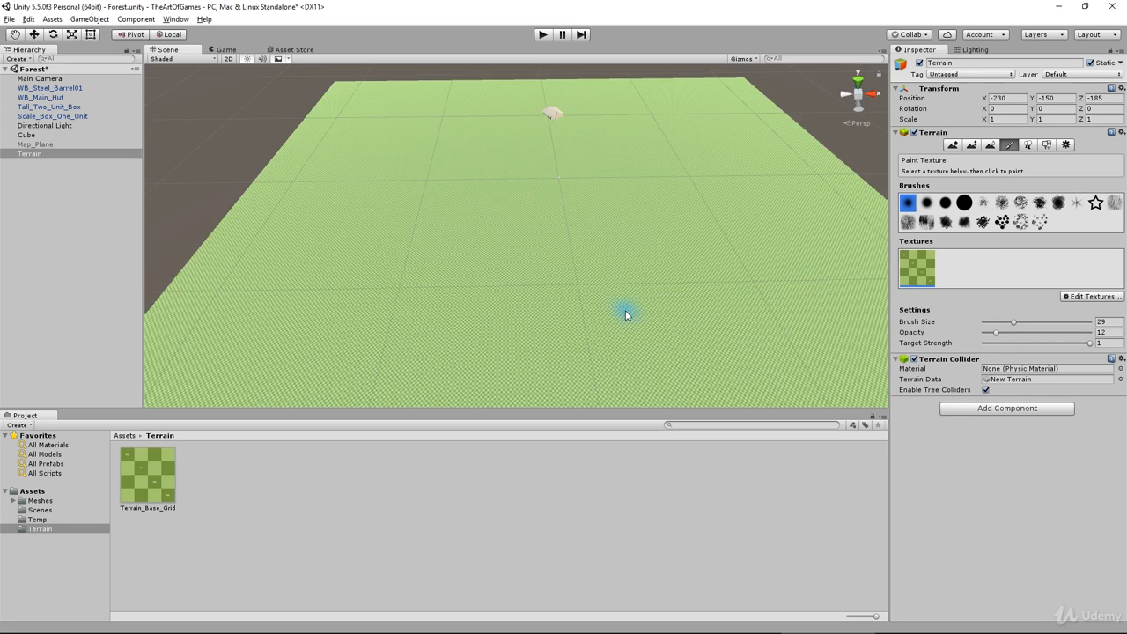
Examine the checker texture across the terrain and close up around the scale boxes.
middle_drag(546, 138, 582, 236)
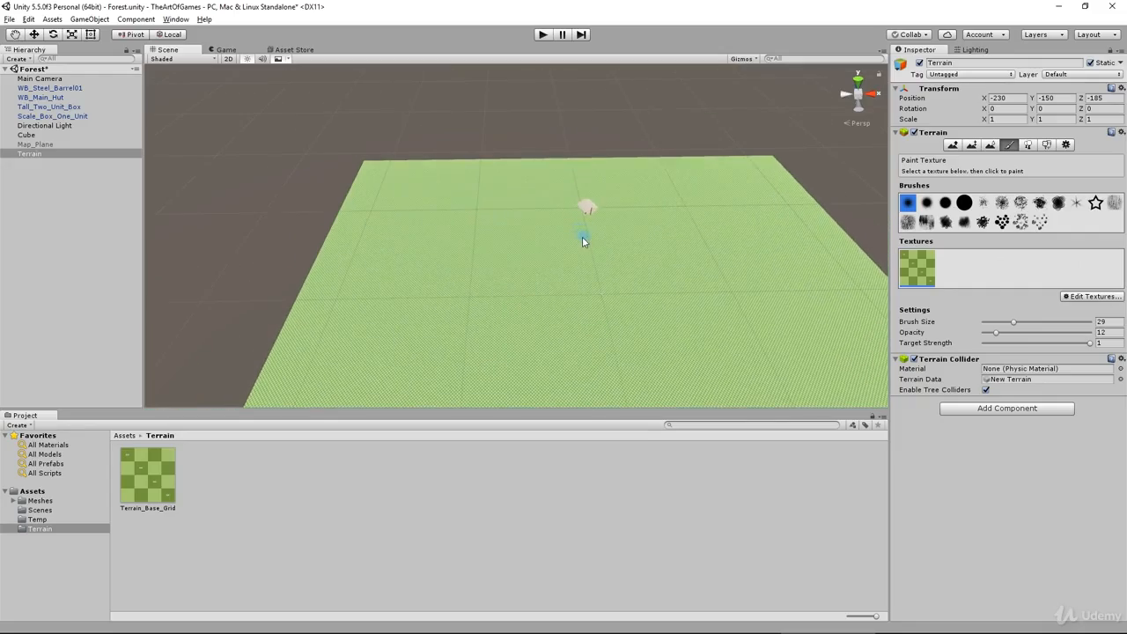
scroll(582, 236, up, 5)
scroll(582, 236, up, 2)
scroll(622, 264, up, 3)
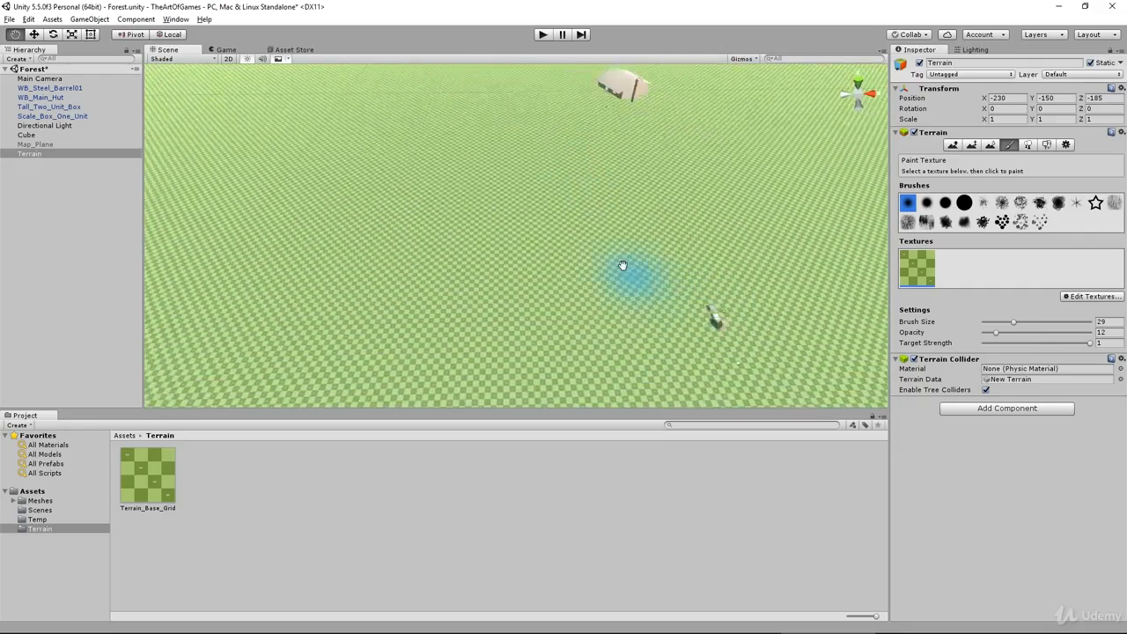
scroll(570, 249, up, 3)
scroll(573, 243, up, 4)
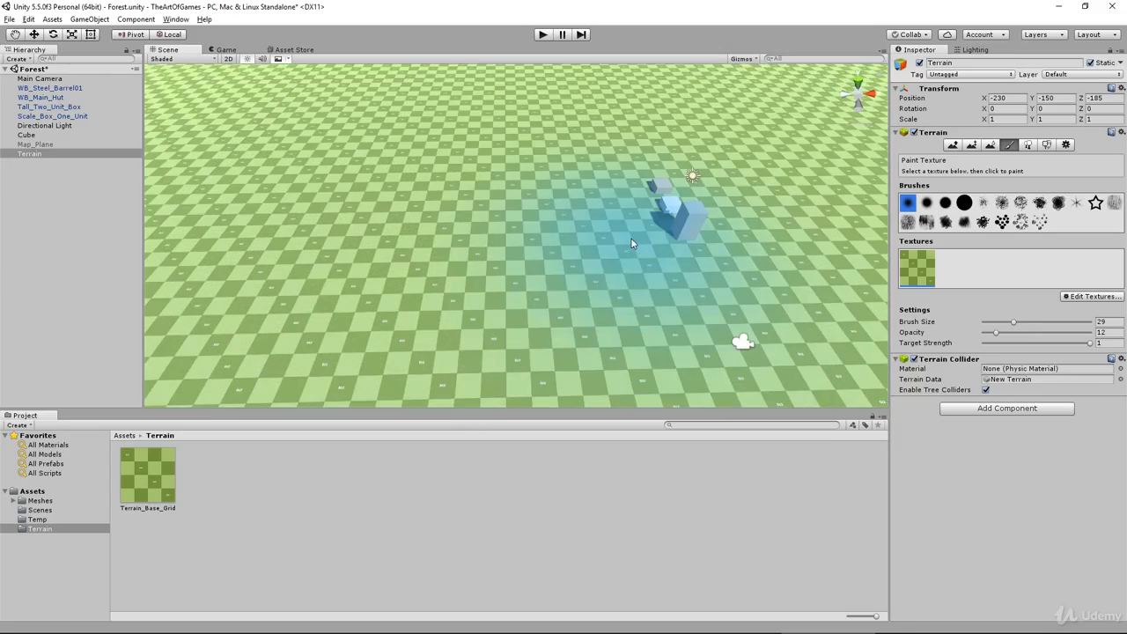
alt+drag(656, 246, 508, 247)
middle_drag(508, 246, 523, 269)
scroll(605, 251, up, 6)
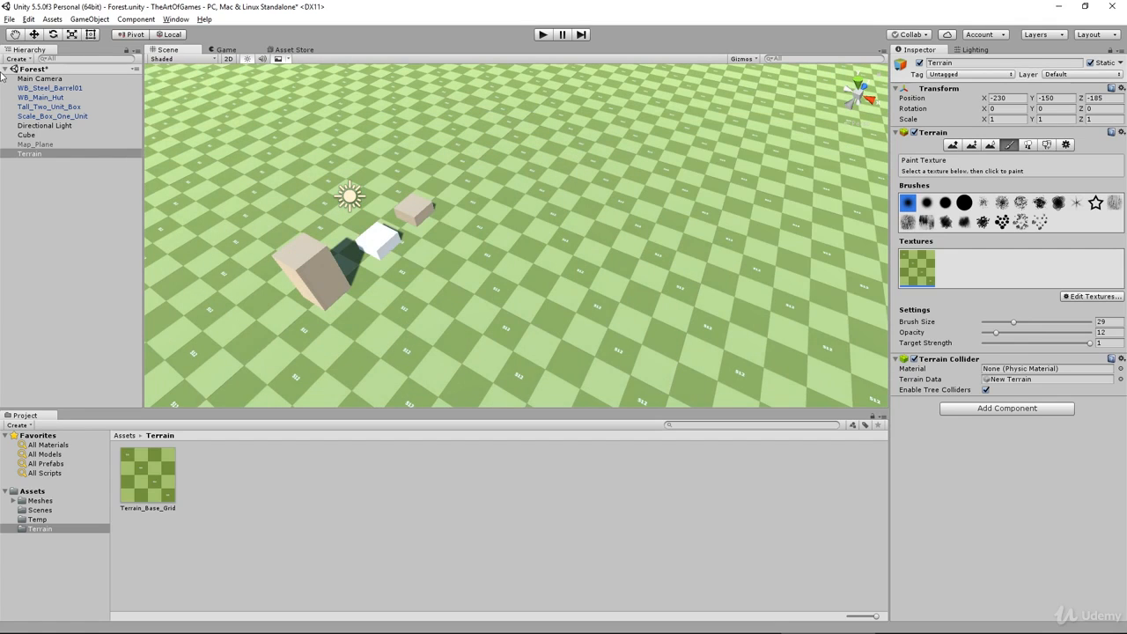
Move the Cube away from the scale boxes to about X 5.51 and Z -0.502.
click(25, 135)
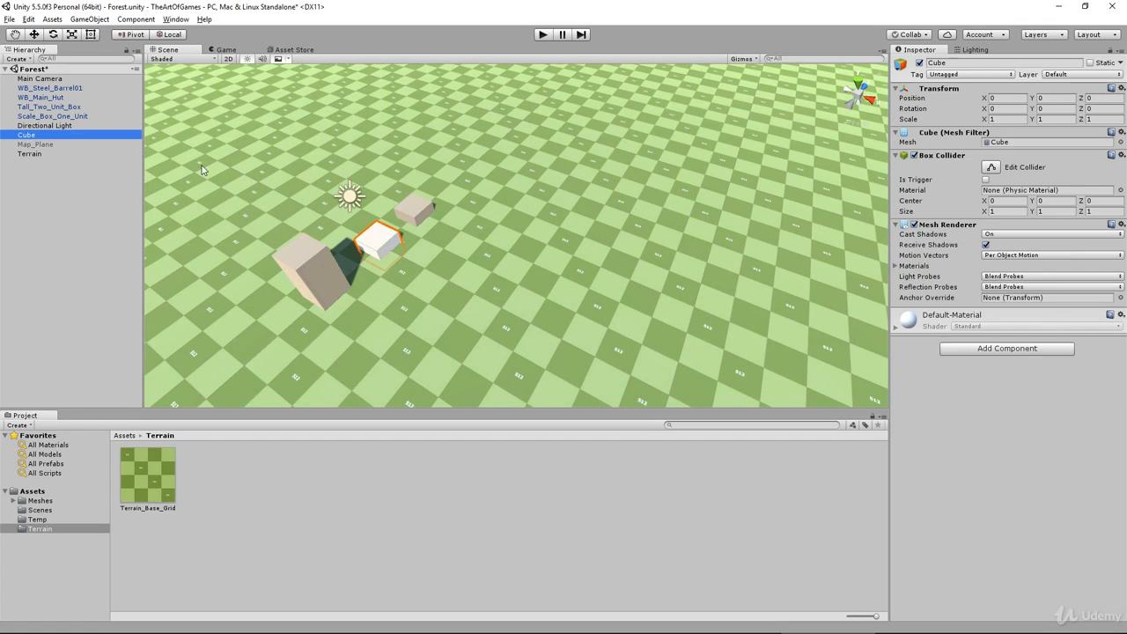
click(34, 34)
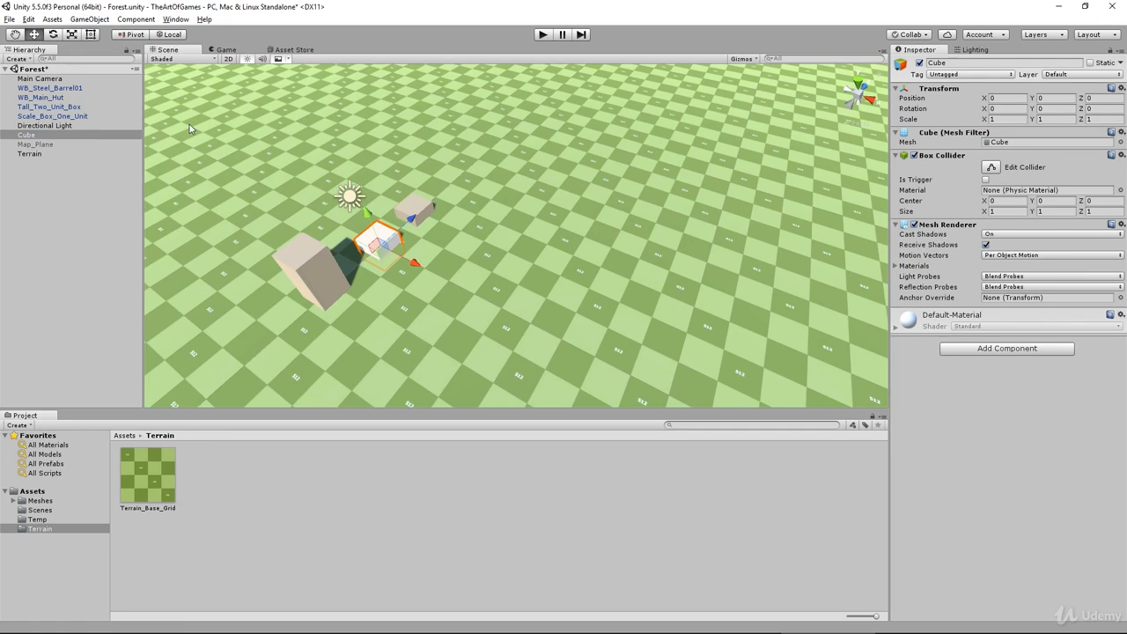
drag(406, 257, 526, 315)
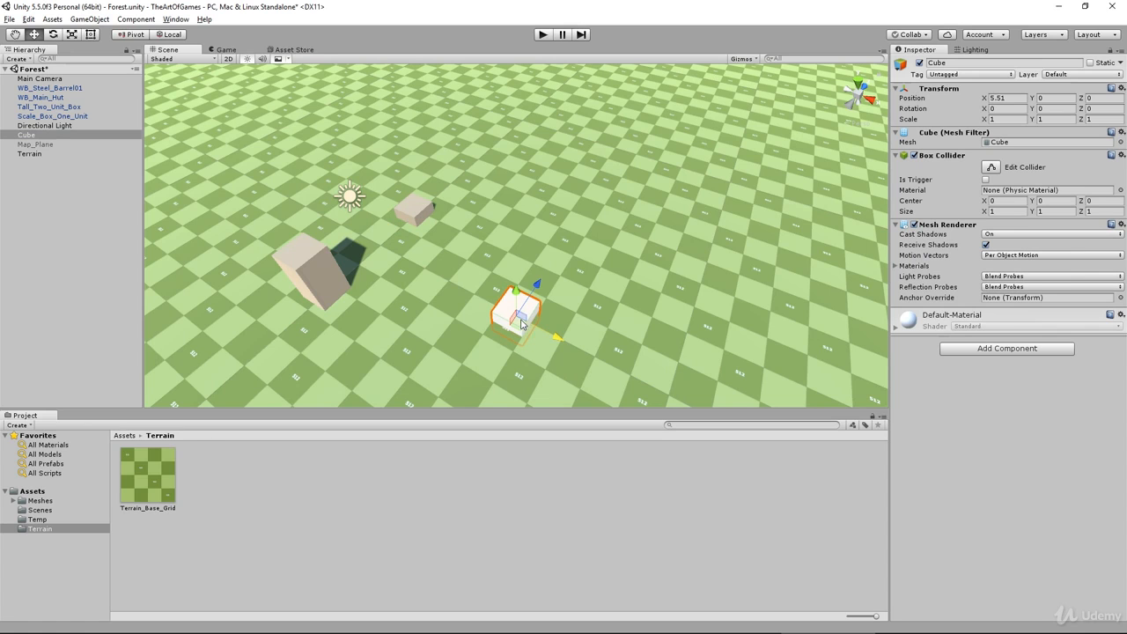
key(f)
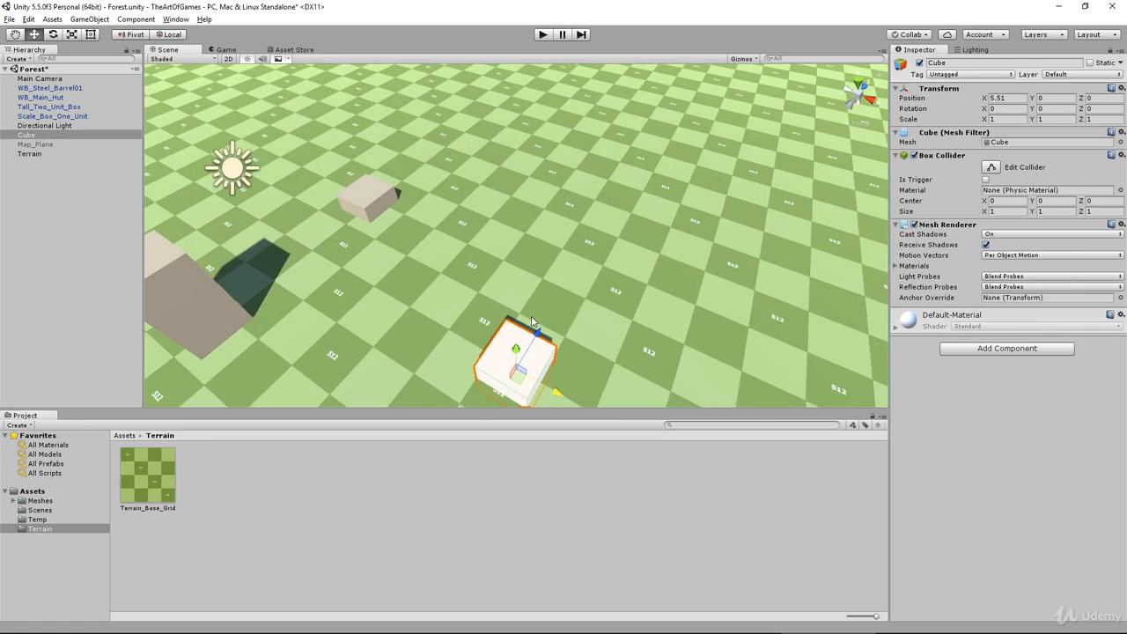
alt+drag(568, 209, 516, 225)
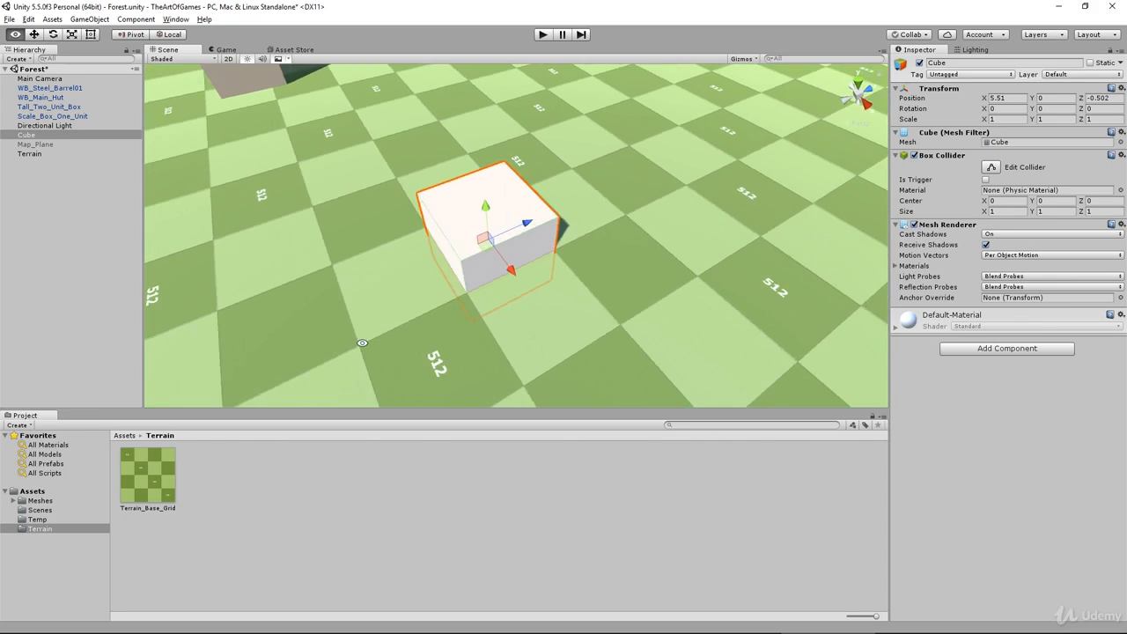
Raise the Cube to about Y 0.6 above the terrain surface and compare its size with one checker square.
alt+drag(323, 344, 619, 128)
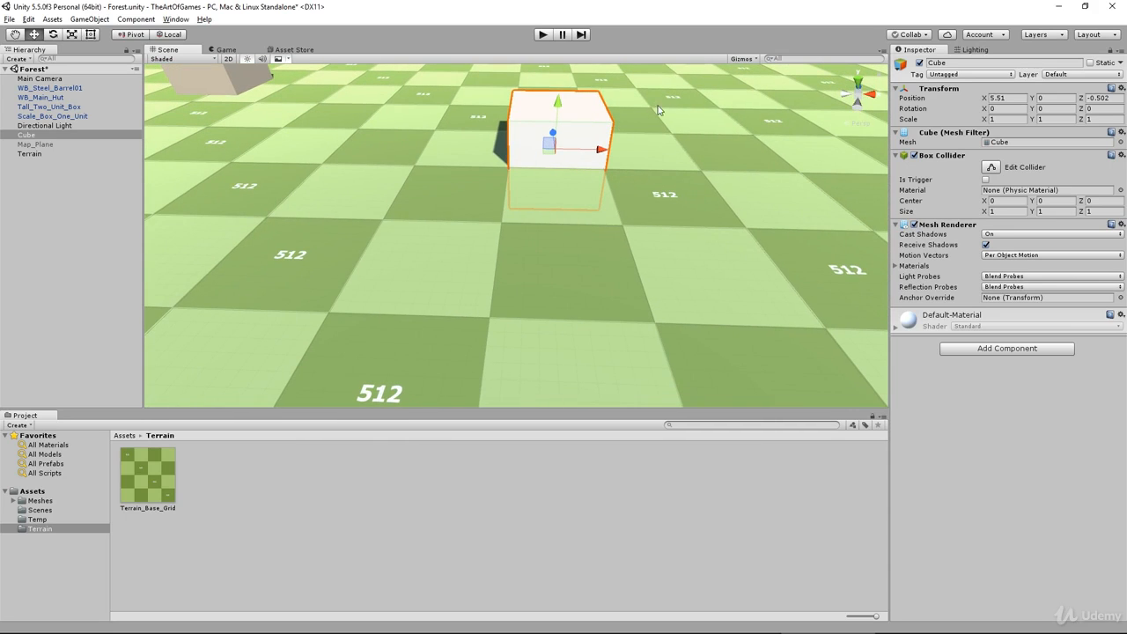
drag(556, 107, 559, 66)
alt+drag(637, 133, 527, 205)
scroll(680, 283, up, 3)
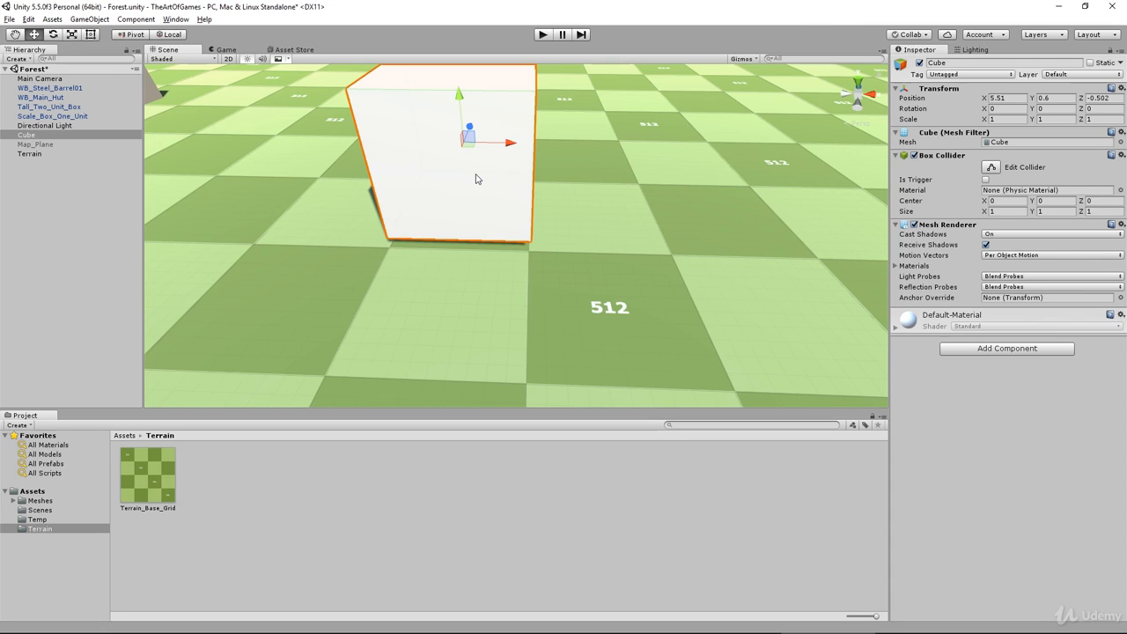
key(f)
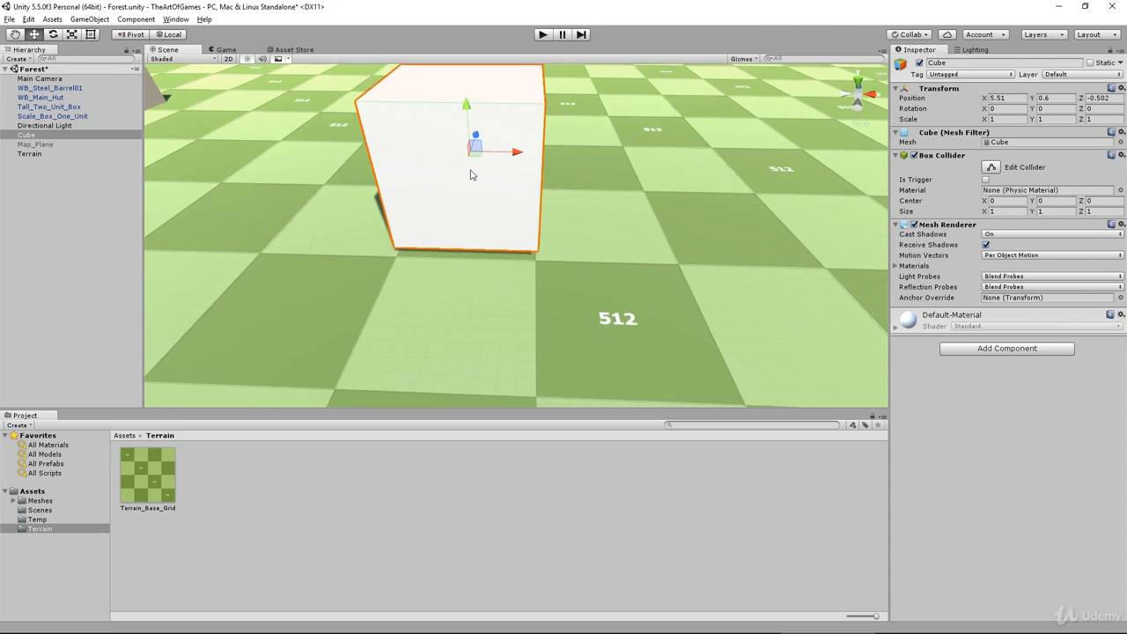
scroll(601, 281, down, 3)
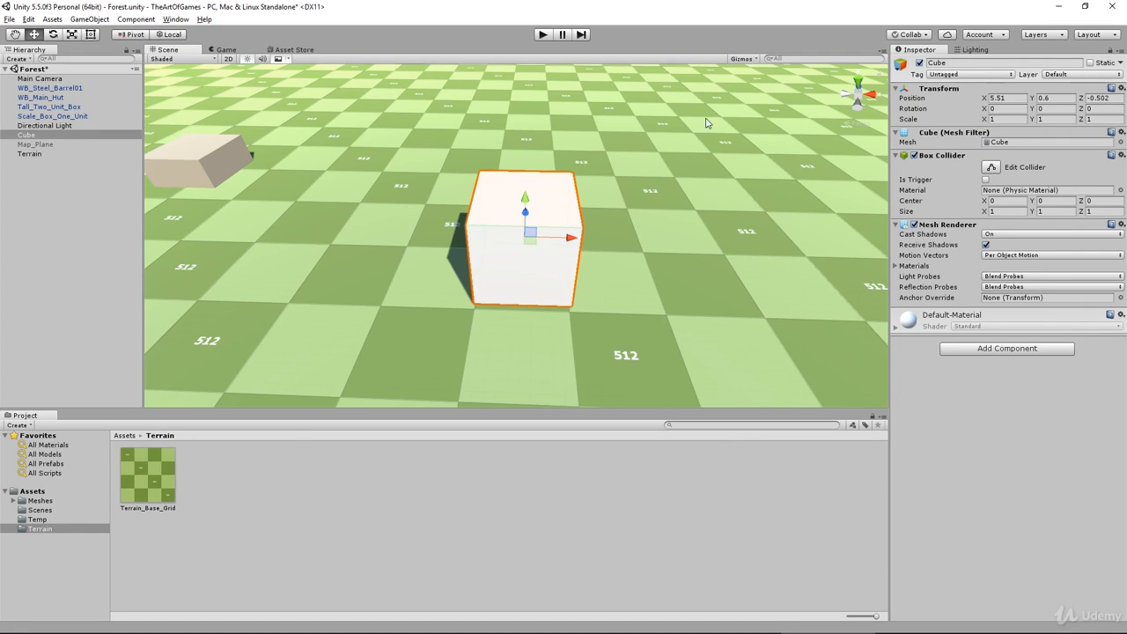
key(alt)
mouse_move(549, 324)
alt+mouse_down()
mouse_move(520, 244)
mouse_move(533, 308)
alt+mouse_up()
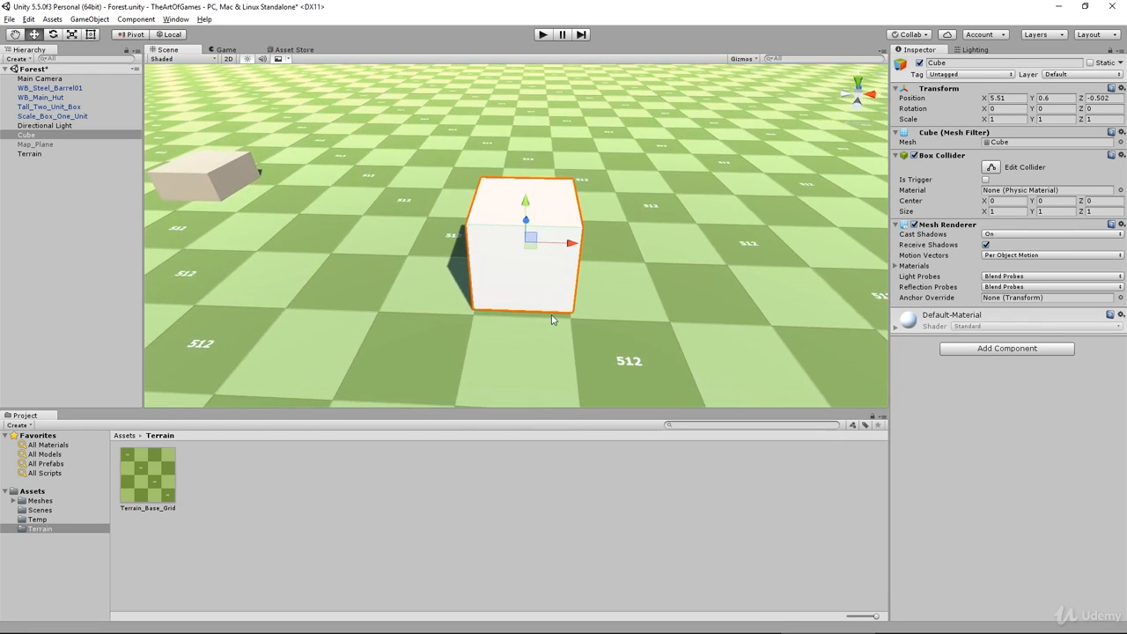
Open the terrain's grid texture for editing and check its X and Y tiling sizes.
middle_drag(552, 319, 535, 269)
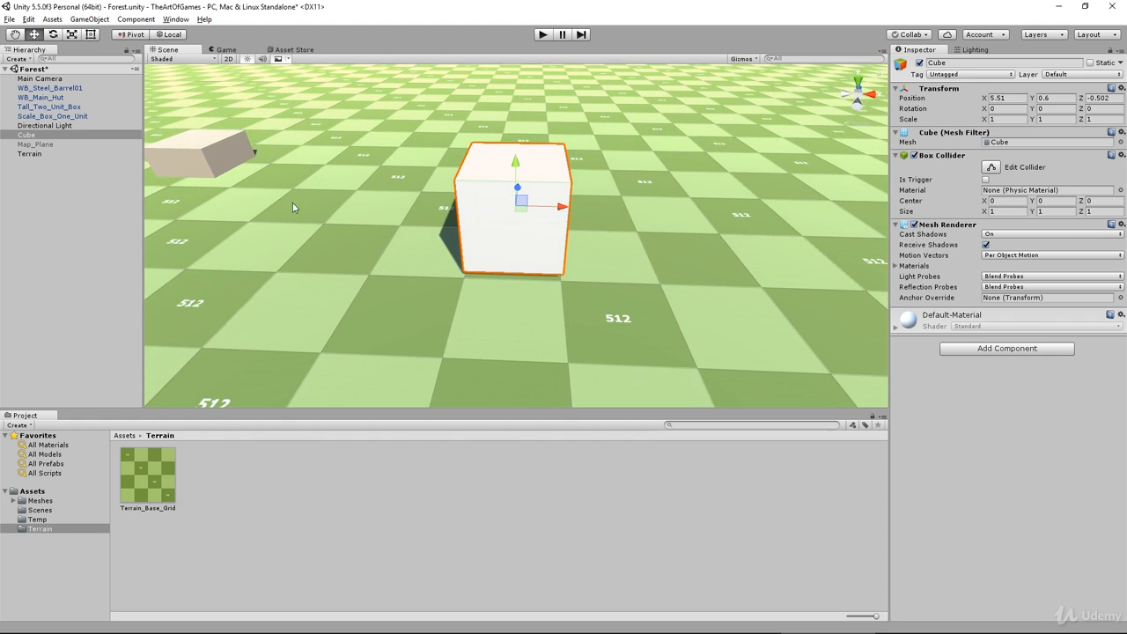
scroll(636, 324, up, 2)
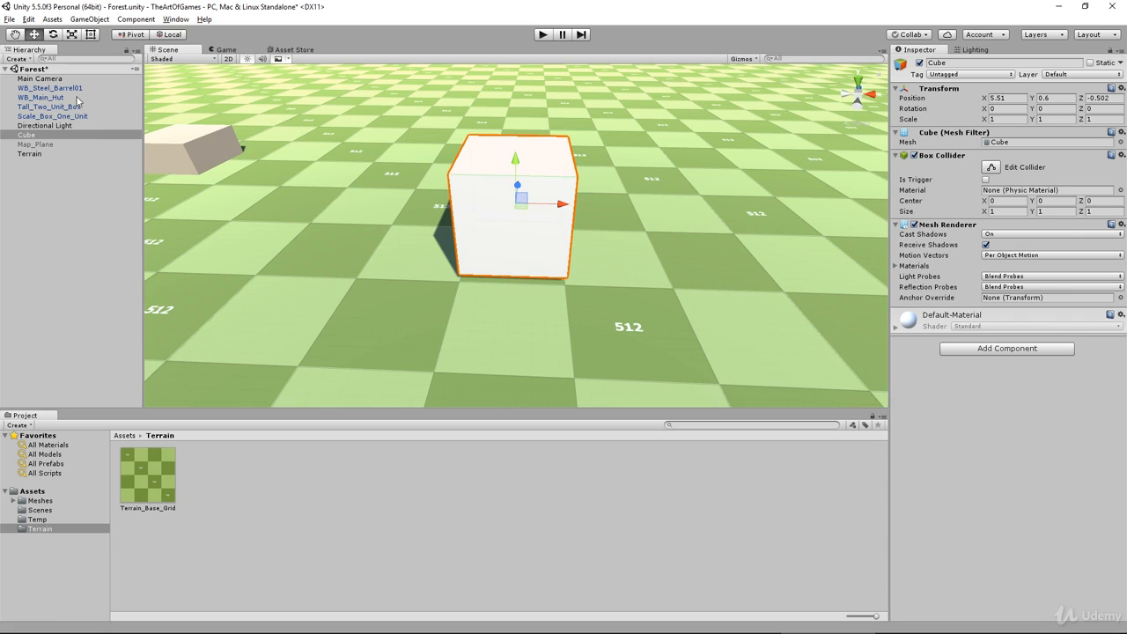
click(31, 155)
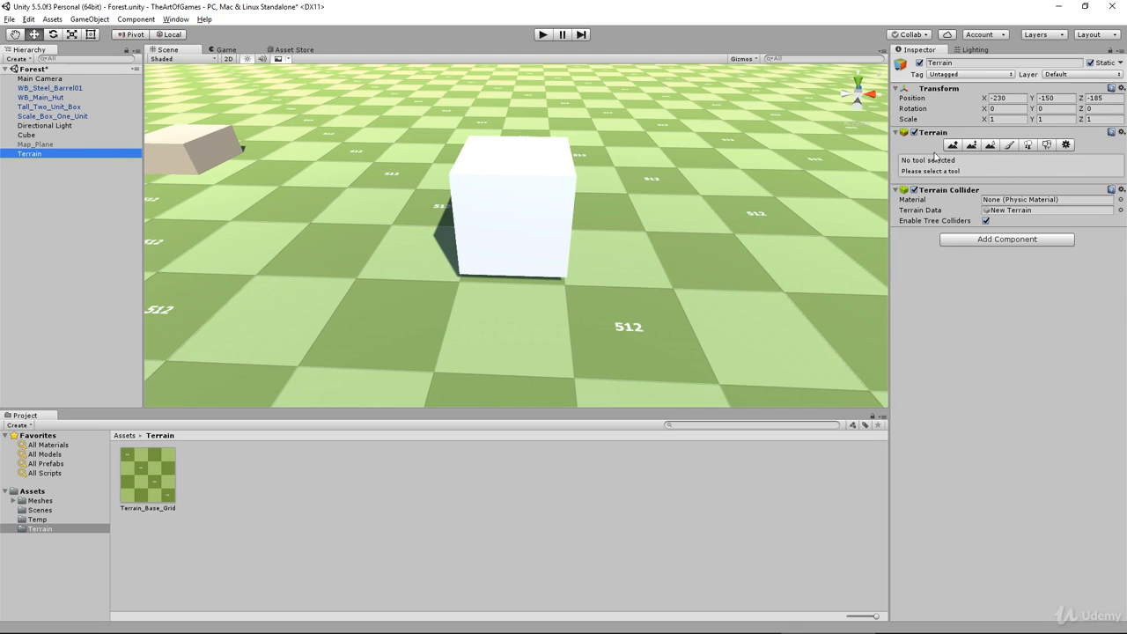
click(1009, 144)
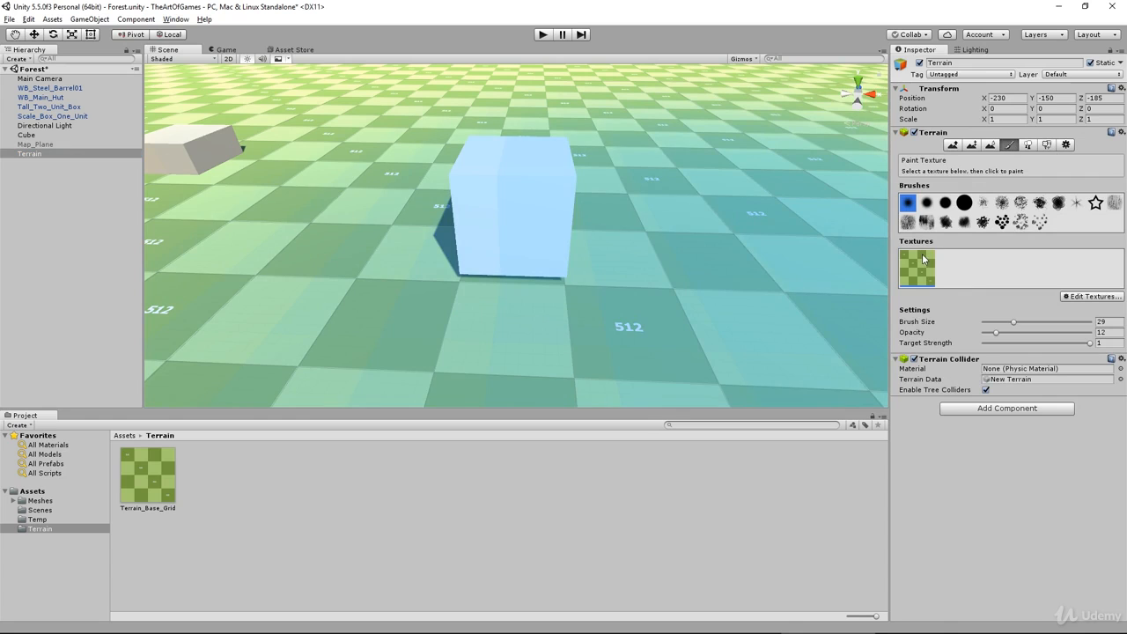
click(1092, 297)
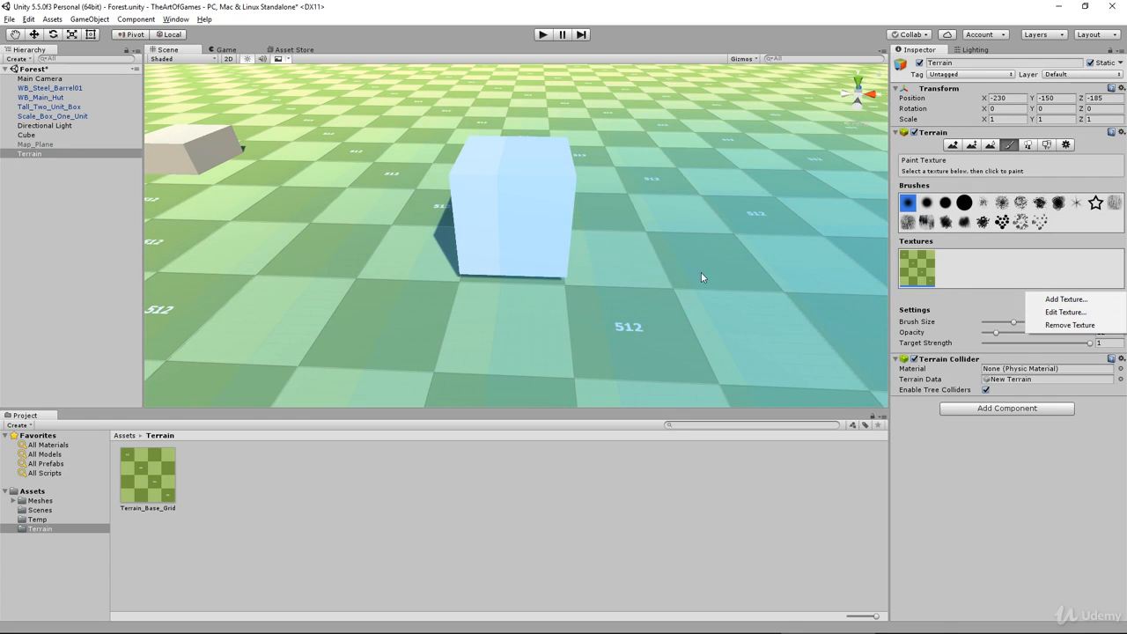
click(1065, 311)
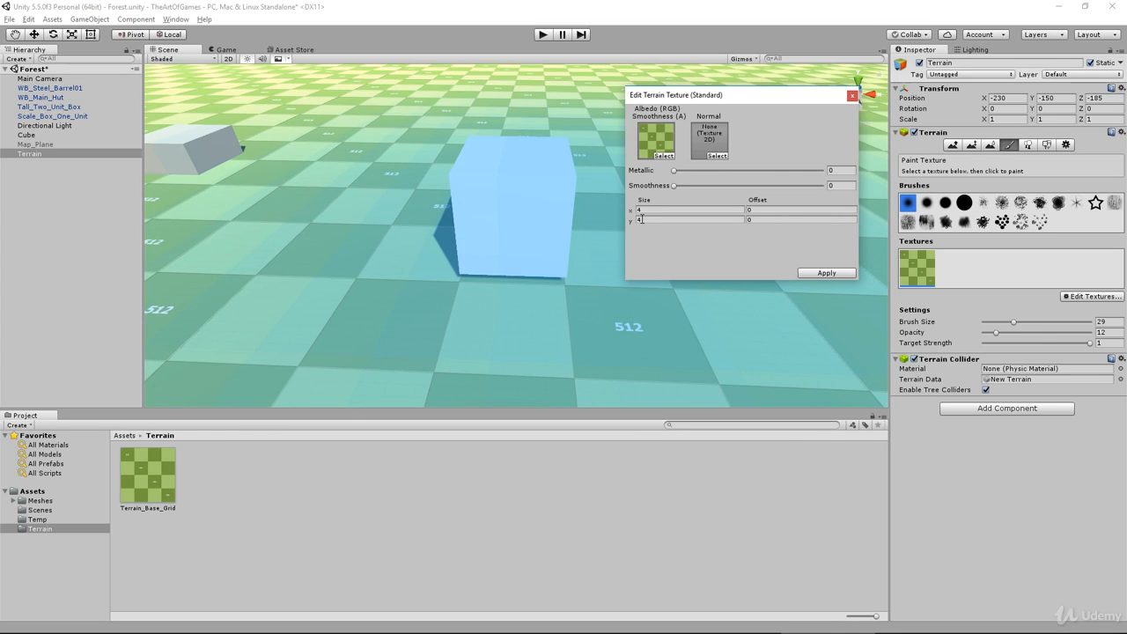
Compare the Cube's footprint with the checker squares from several angles and distances.
scroll(526, 294, down, 5)
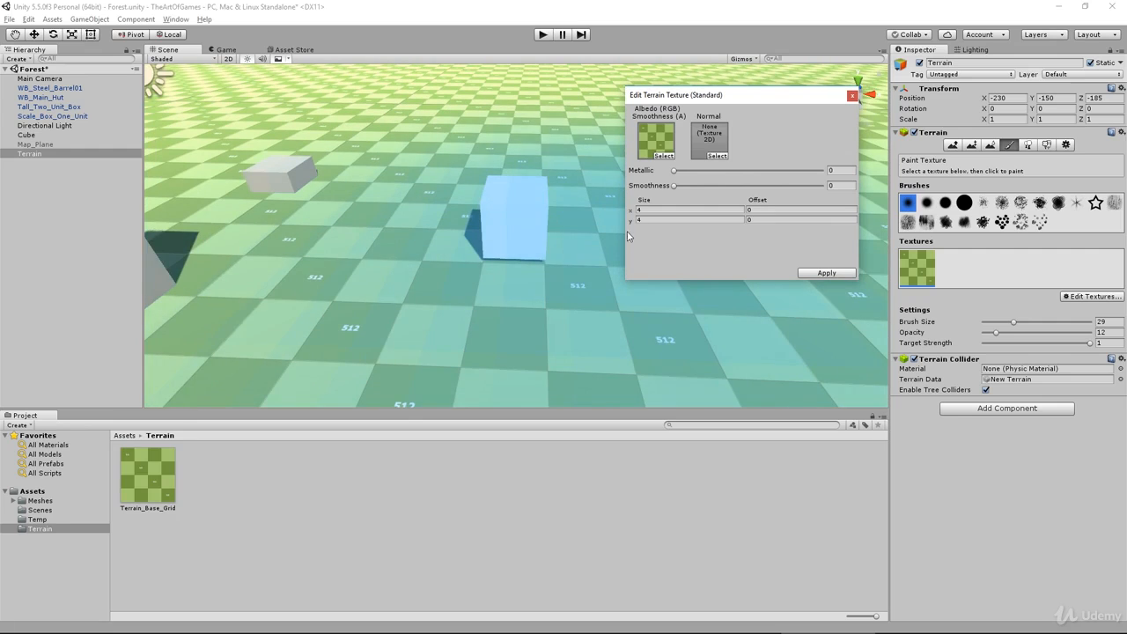
alt+drag(521, 321, 544, 317)
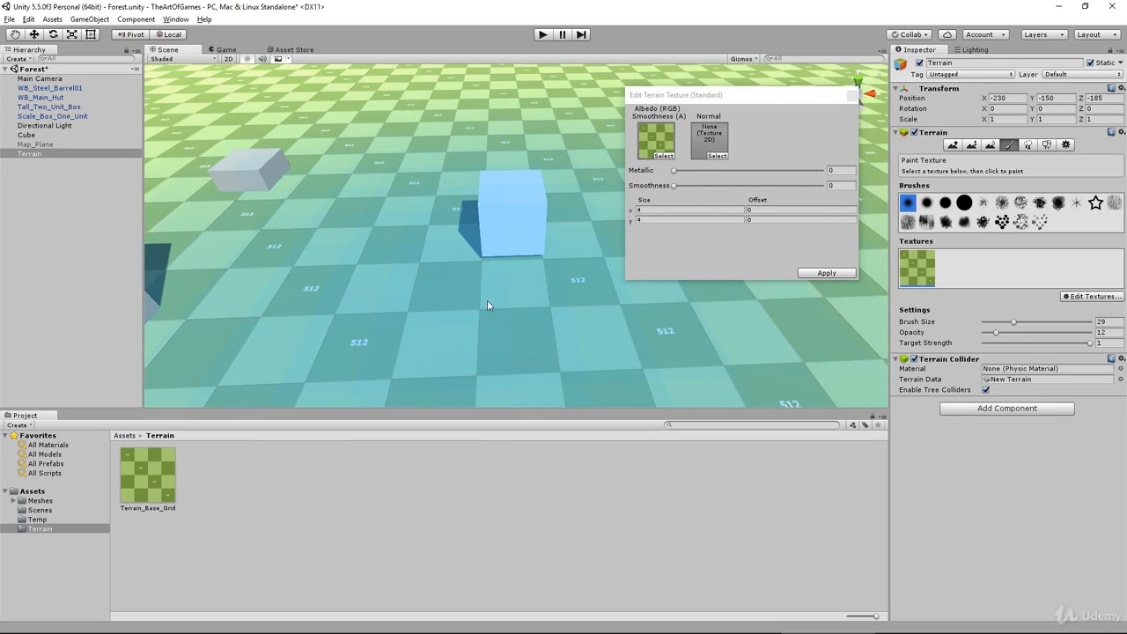
scroll(485, 299, down, 10)
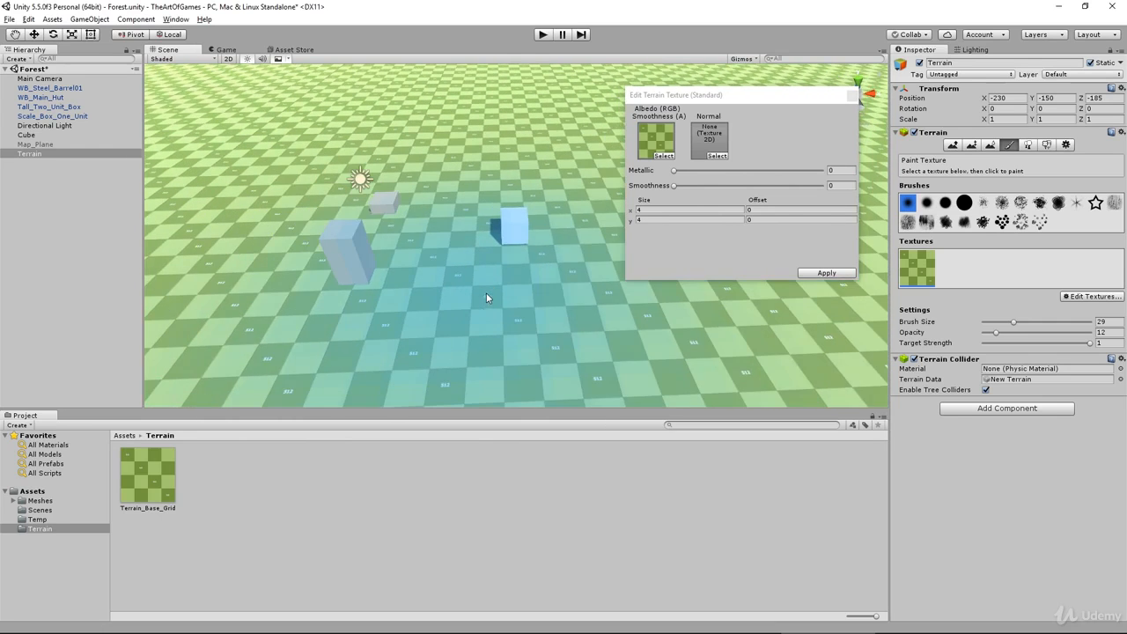
alt+drag(486, 298, 419, 291)
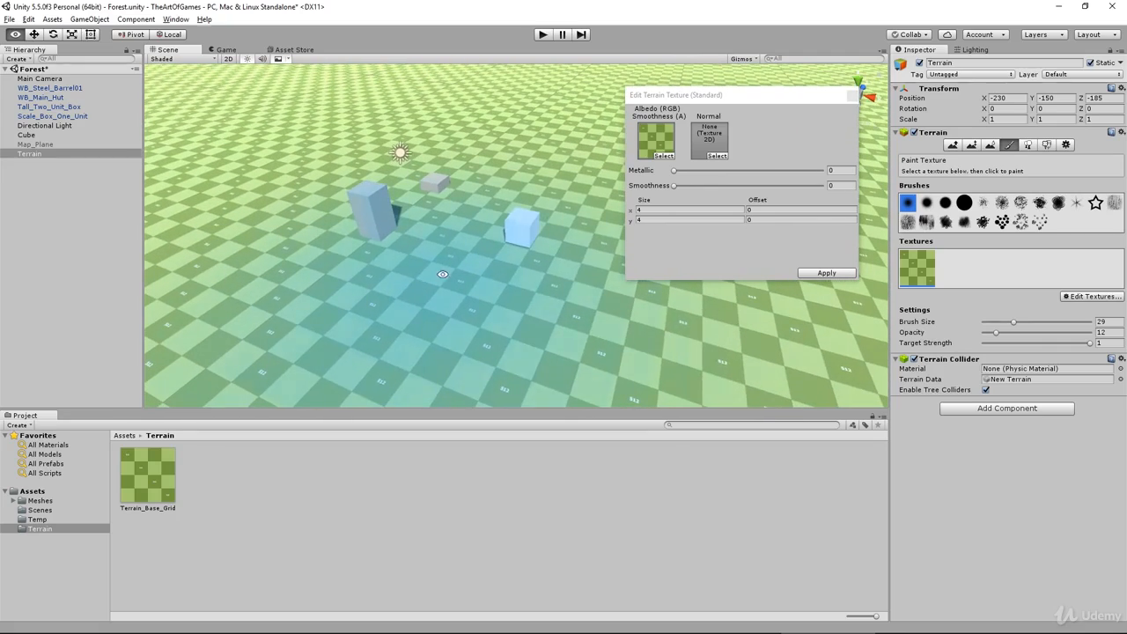
scroll(548, 264, up, 10)
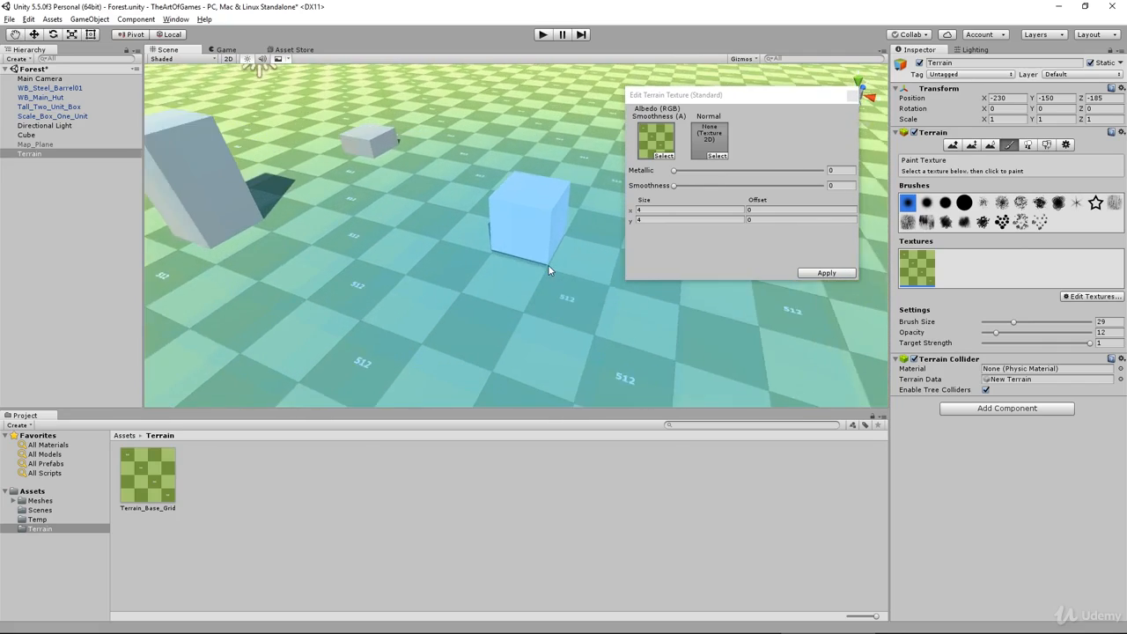
scroll(547, 270, up, 5)
scroll(593, 314, down, 5)
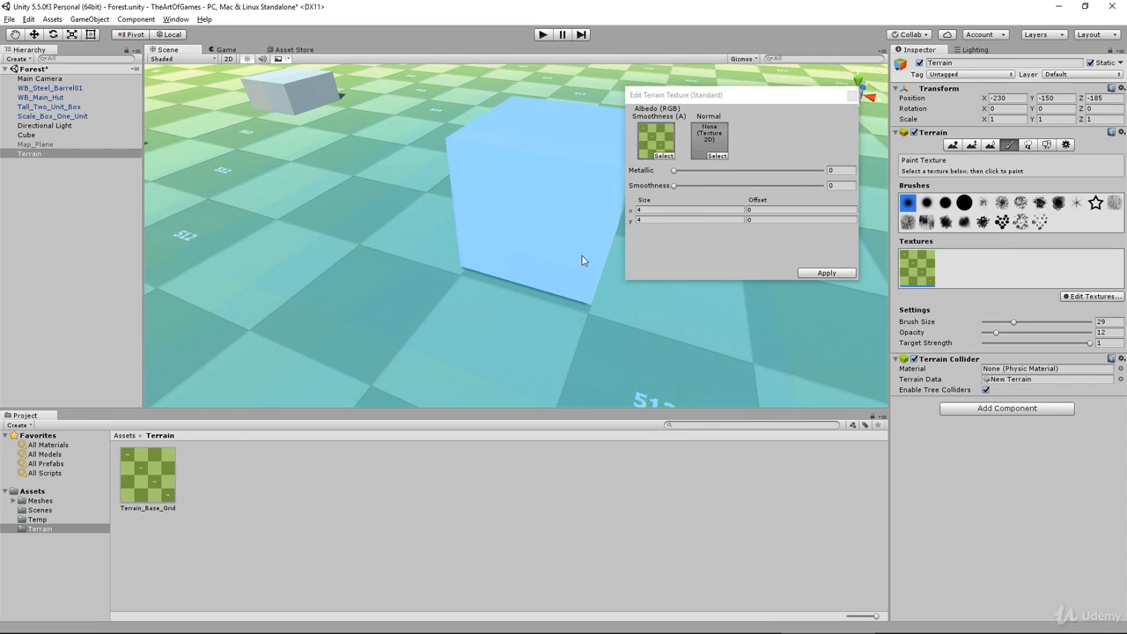
Lower the Cube to about Y 0.474 and shift it to X 5.5 to align it with a grid square.
click(26, 136)
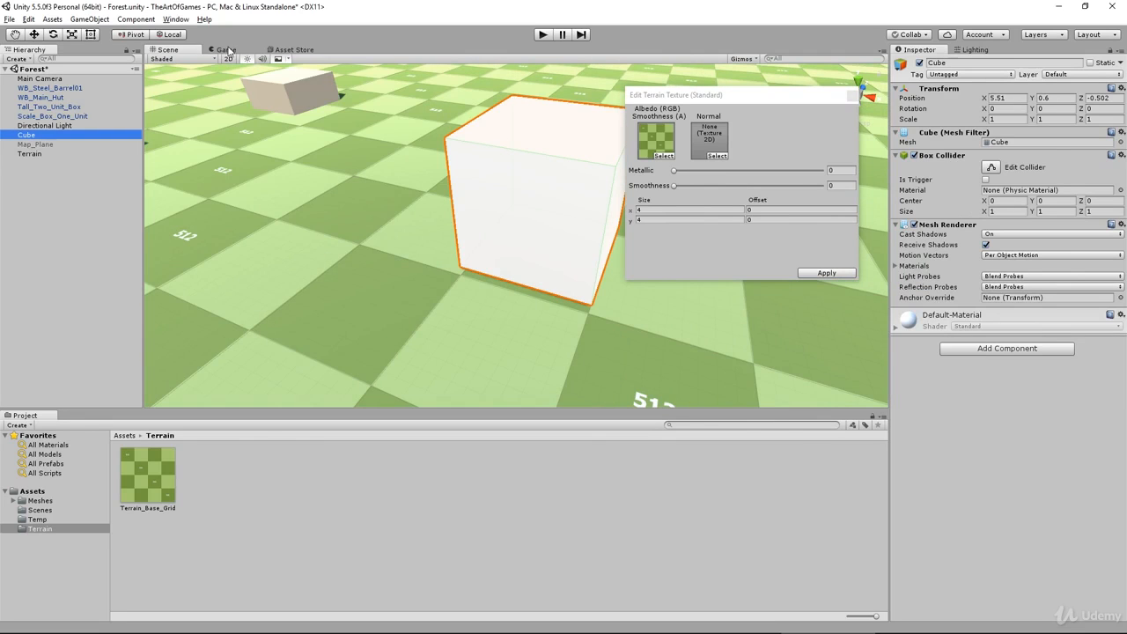
click(34, 34)
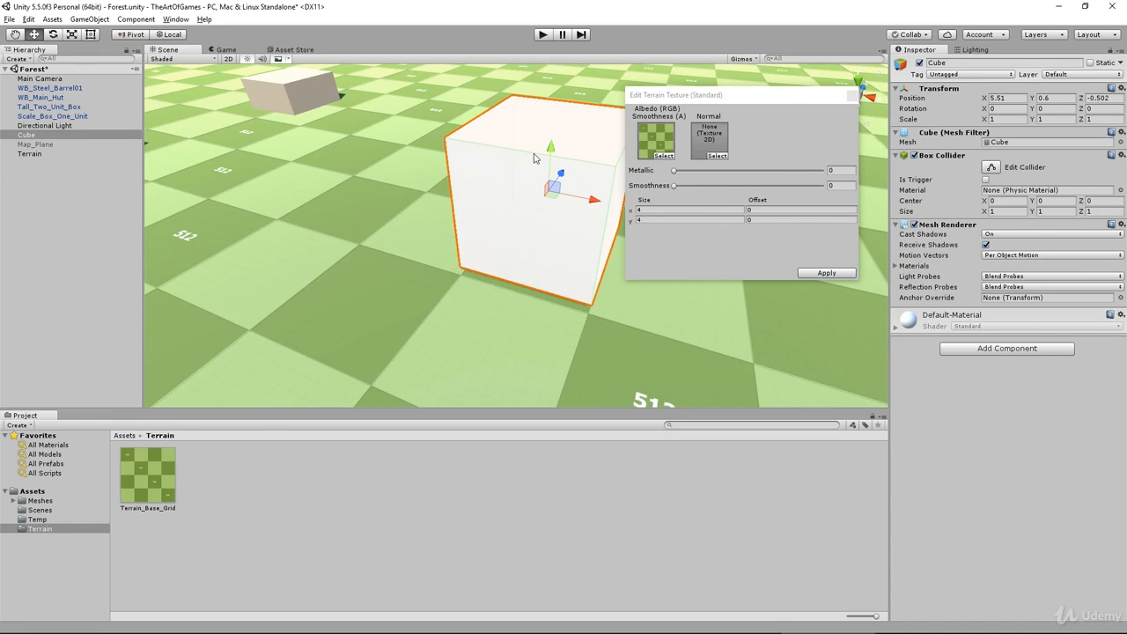
drag(550, 148, 731, 255)
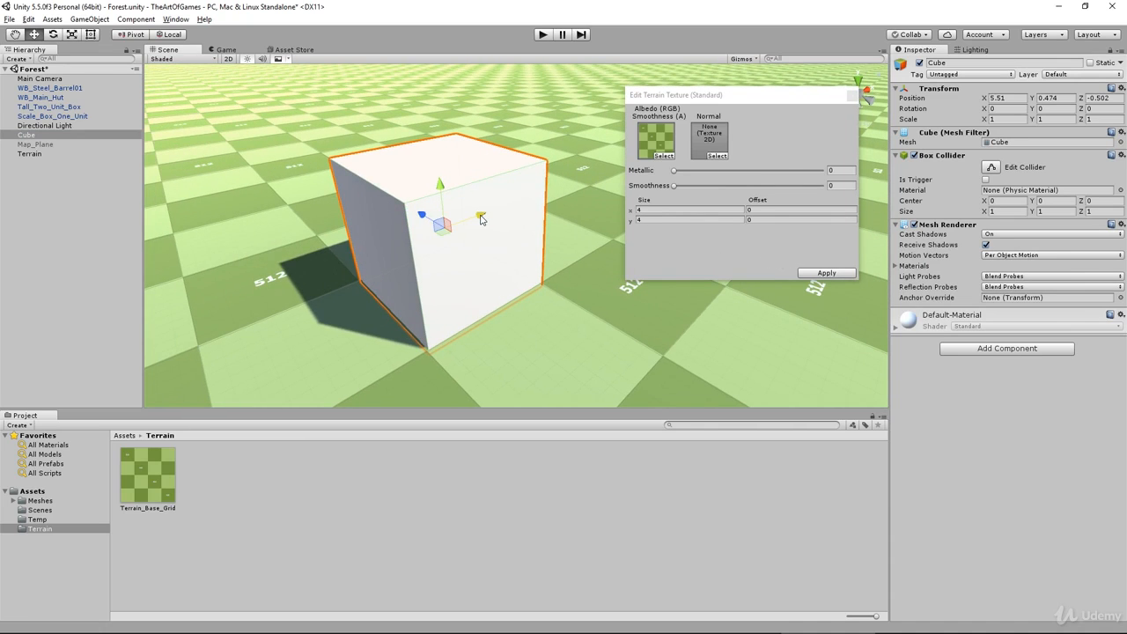
drag(482, 219, 480, 217)
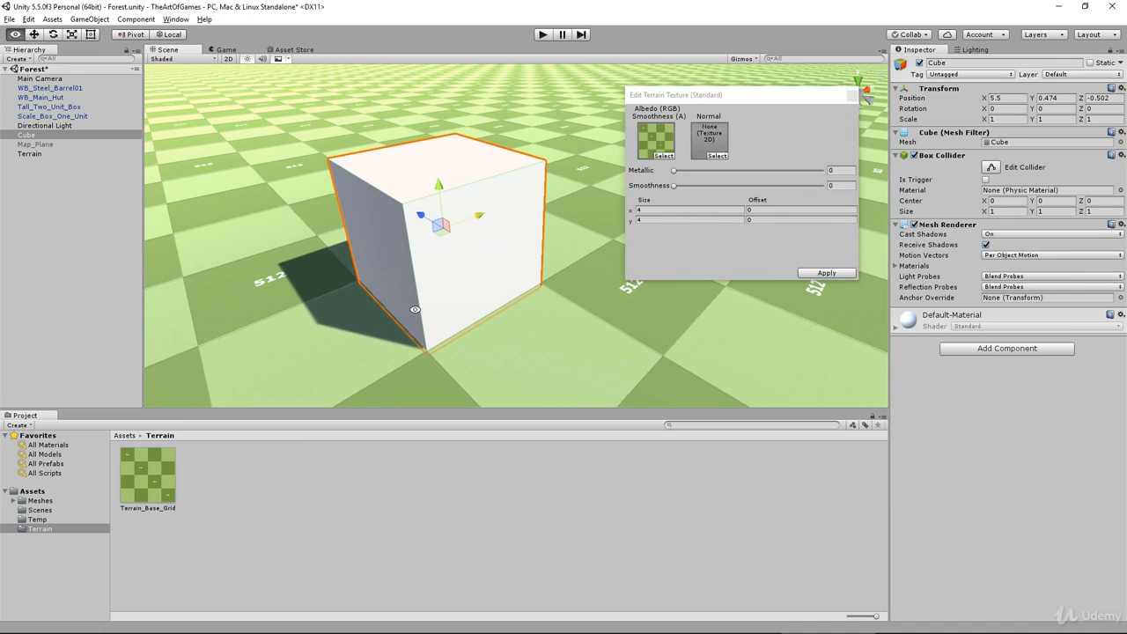
alt+drag(416, 309, 367, 321)
Raise Scale_Box_One_Unit out of the terrain to about Y 0.7.
scroll(405, 295, down, 10)
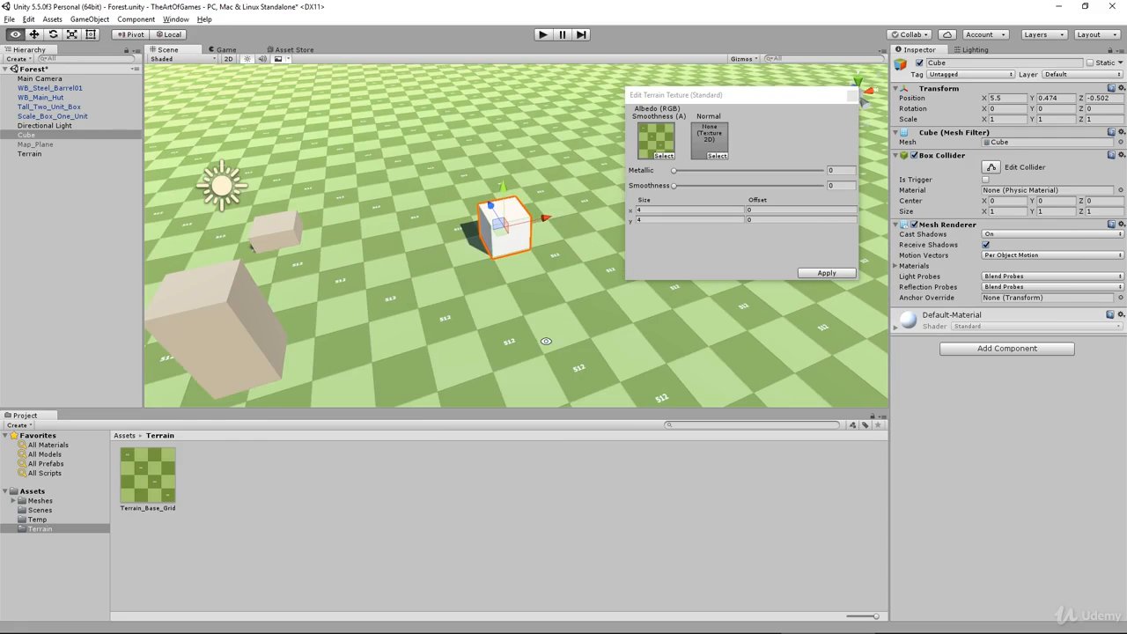
alt+drag(546, 341, 438, 253)
click(394, 191)
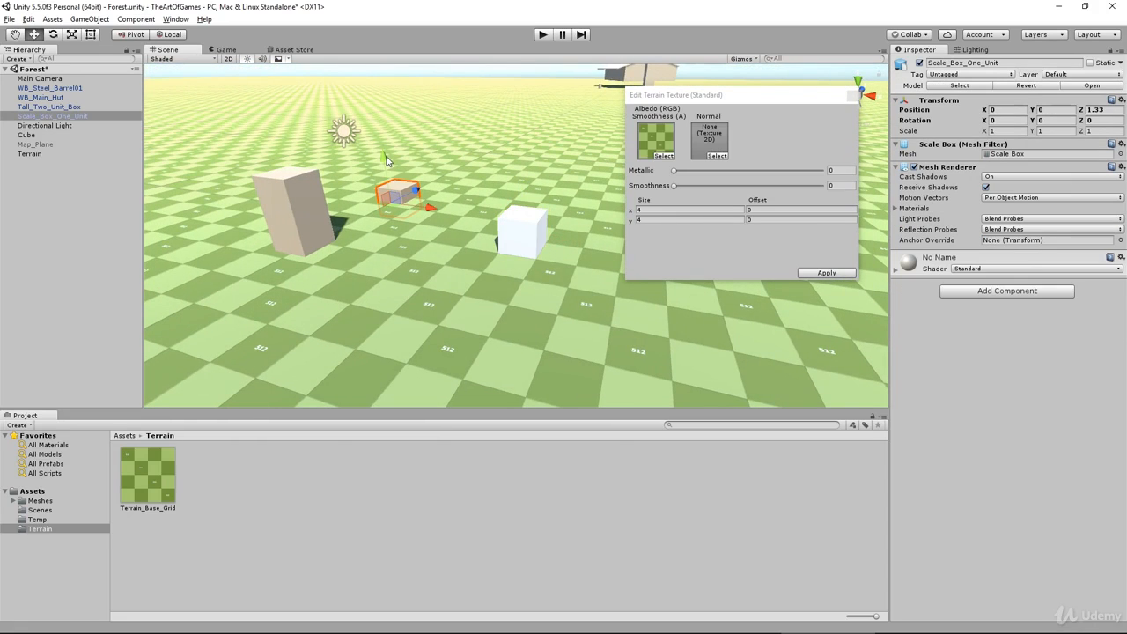
drag(386, 157, 387, 142)
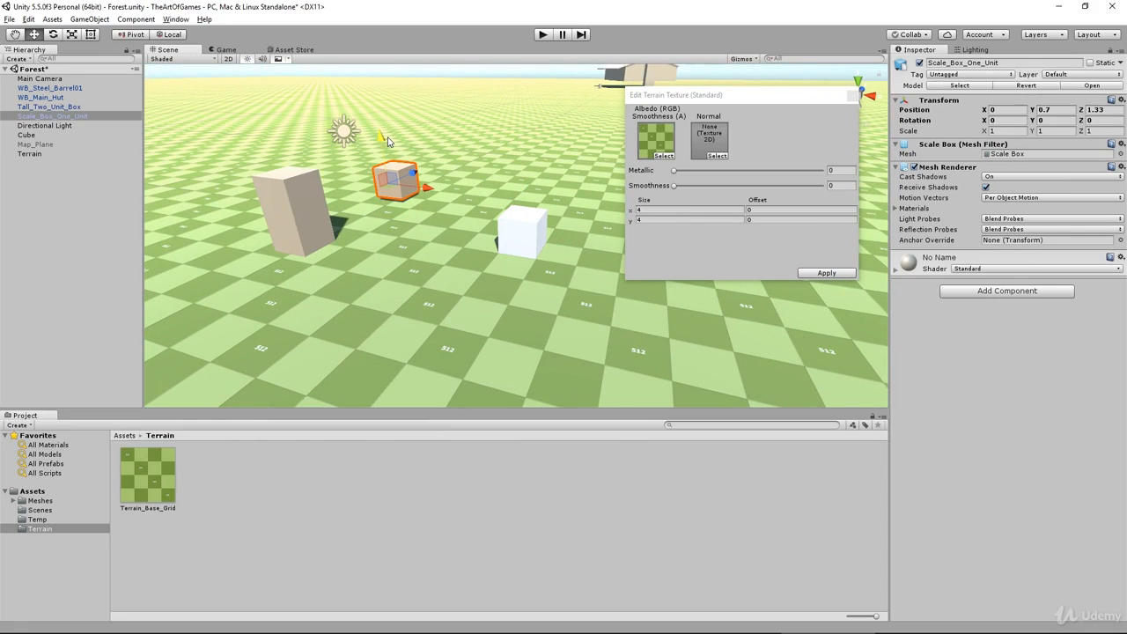
Move the Cube near the one-unit scale box, to about X 1.52 and Y 0.73.
click(517, 251)
drag(568, 243, 427, 224)
drag(392, 185, 390, 173)
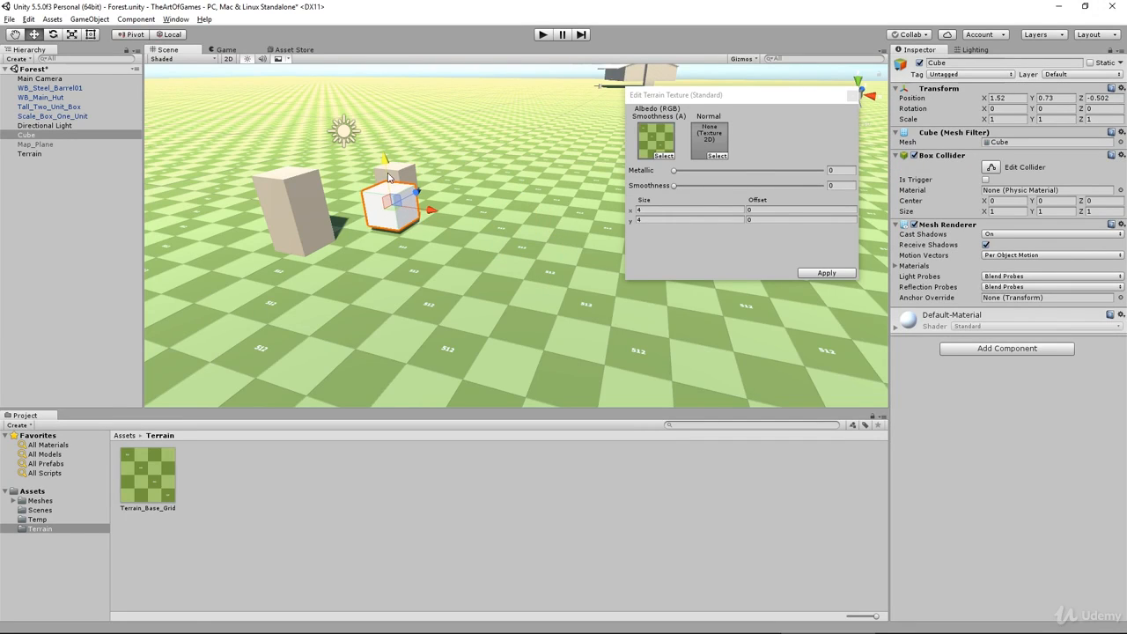
Apply the terrain texture settings with an X and Y size of 4.
scroll(473, 310, down, 5)
scroll(472, 310, down, 5)
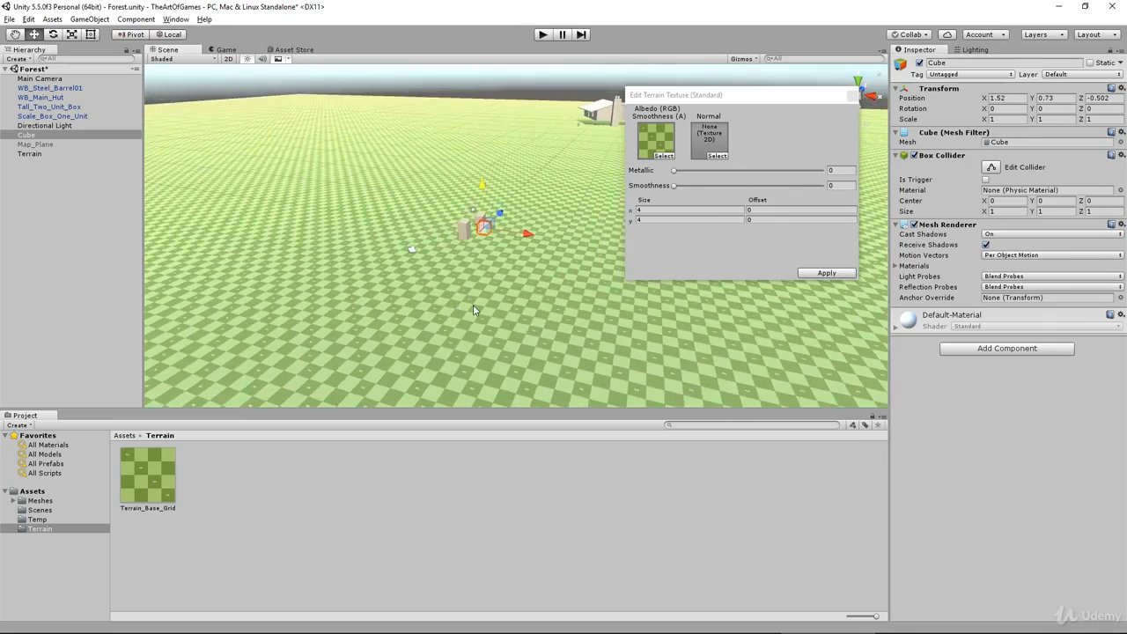
click(817, 276)
Survey the checkered terrain from a distance and around the scale boxes and the hut.
alt+drag(557, 299, 670, 211)
middle_drag(686, 200, 653, 323)
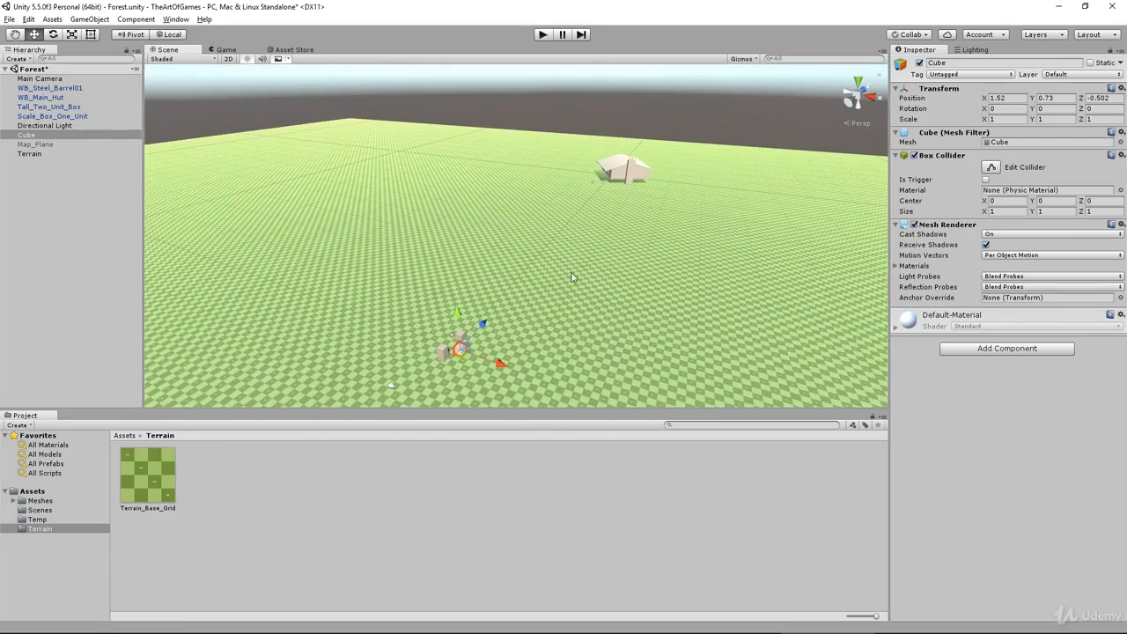
middle_drag(545, 258, 554, 235)
middle_drag(628, 325, 694, 173)
scroll(678, 191, up, 3)
scroll(676, 185, up, 5)
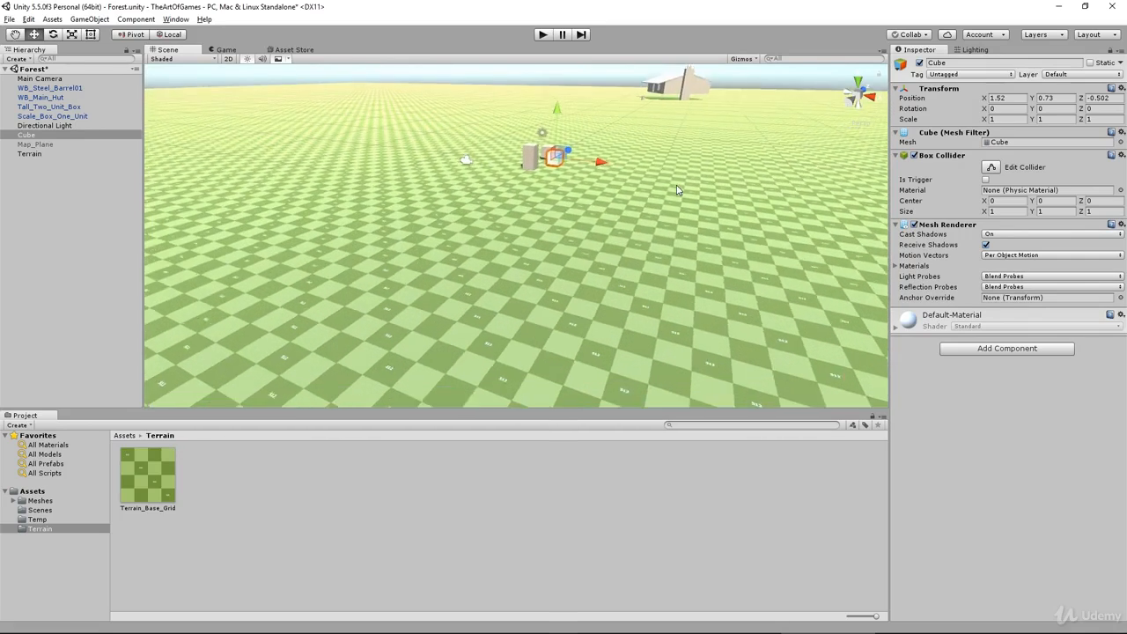
middle_drag(719, 112, 707, 197)
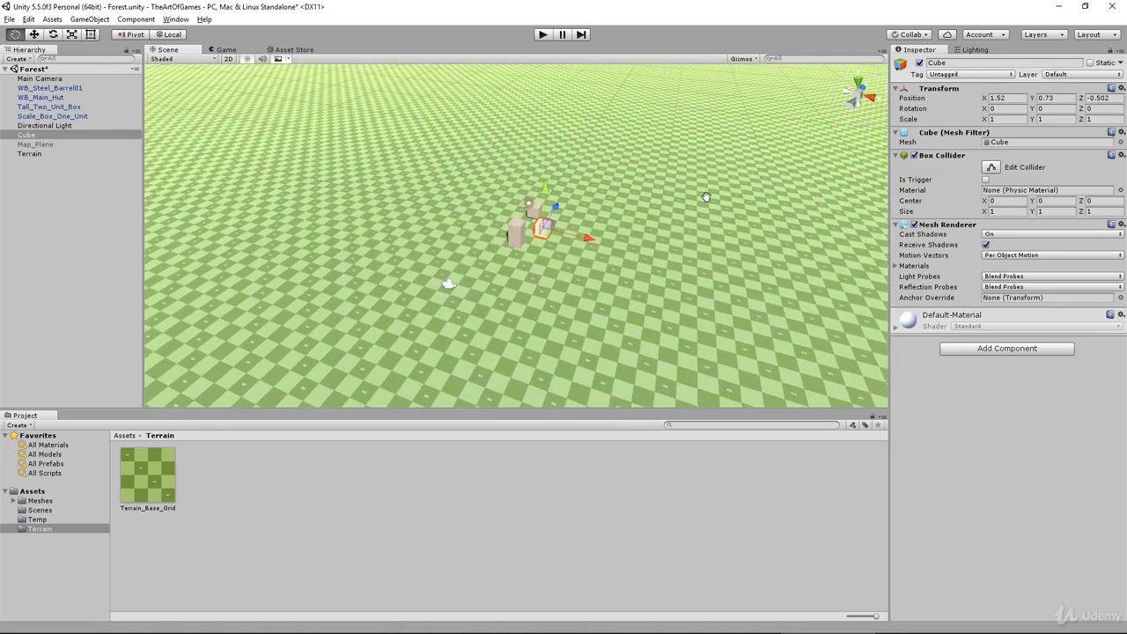
scroll(707, 196, up, 4)
click(608, 321)
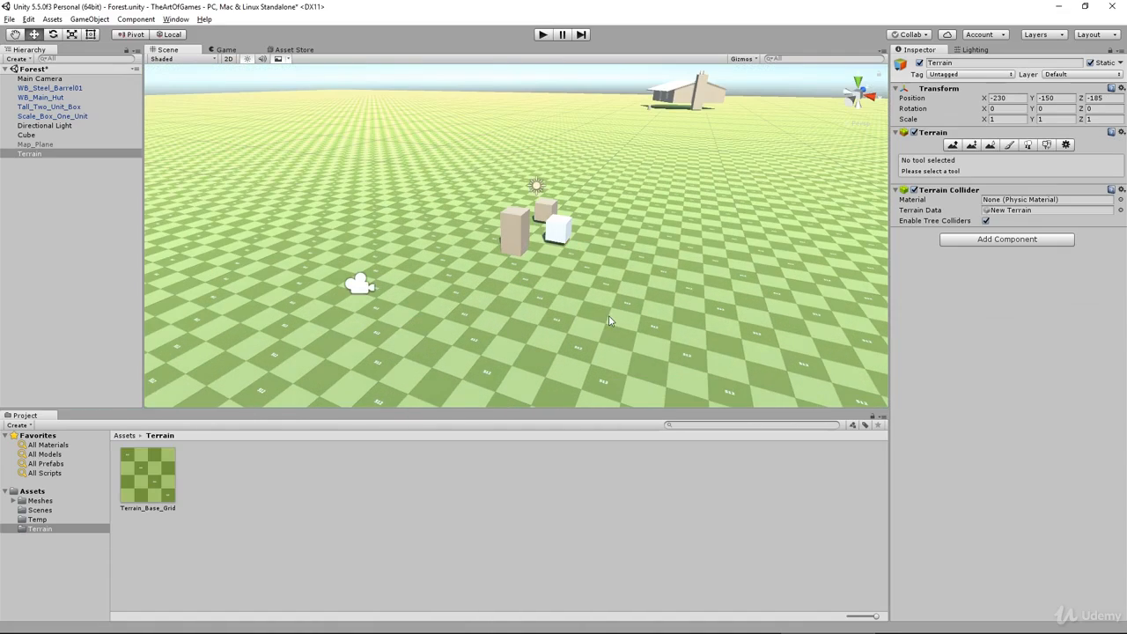
alt+drag(550, 334, 631, 290)
middle_drag(644, 268, 620, 302)
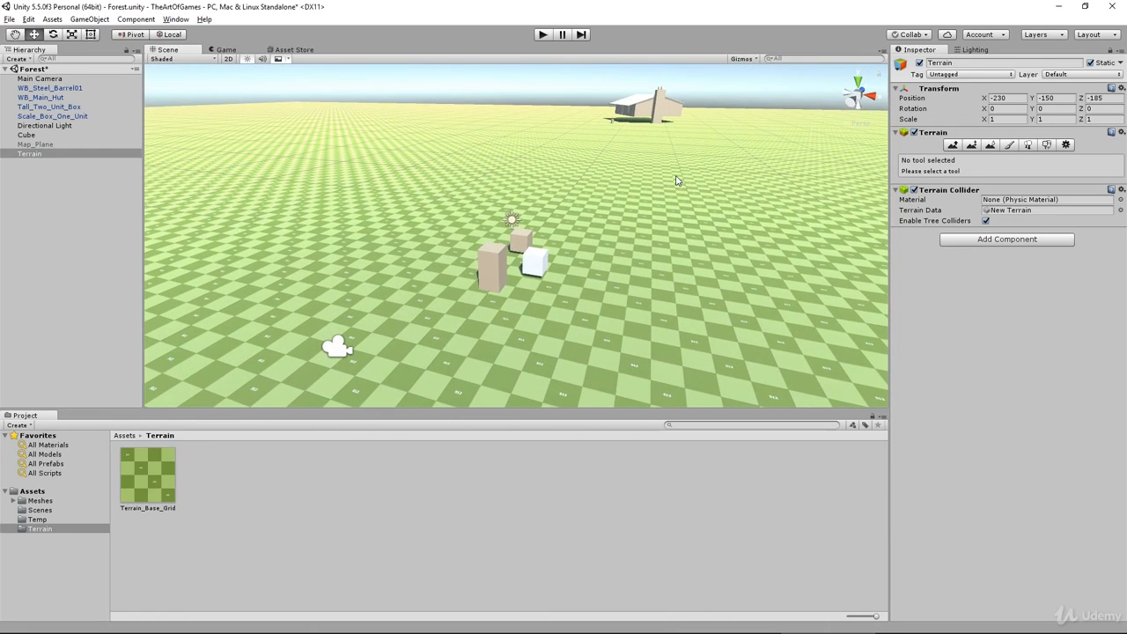
Enable Map_Plane and move it down below the terrain surface to about Y -4.9.
alt+drag(661, 193, 666, 267)
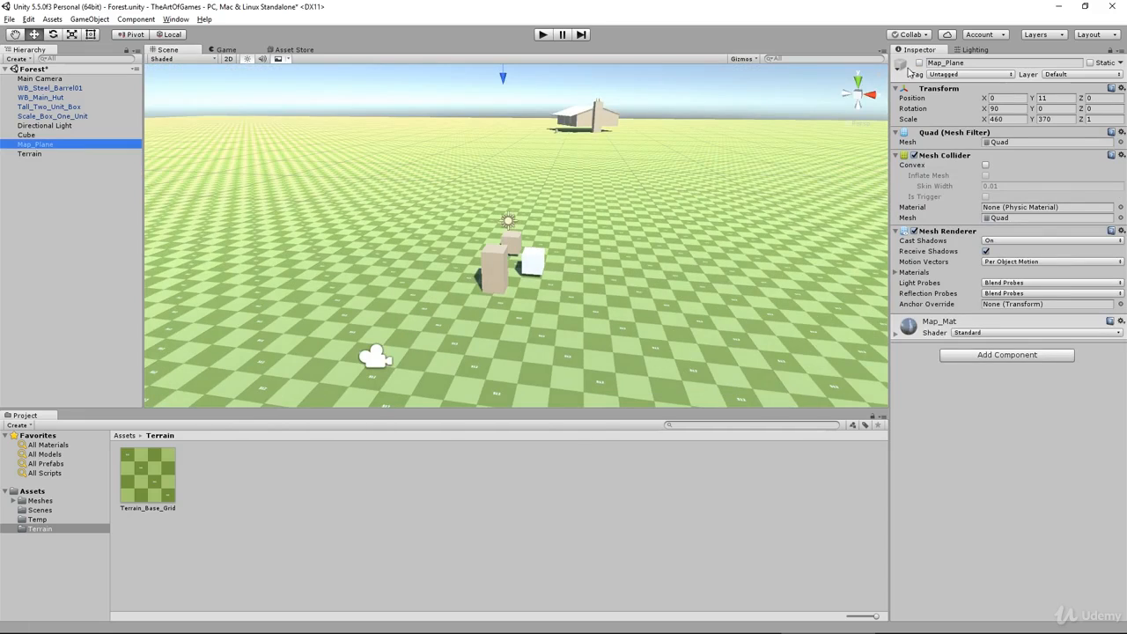
click(919, 63)
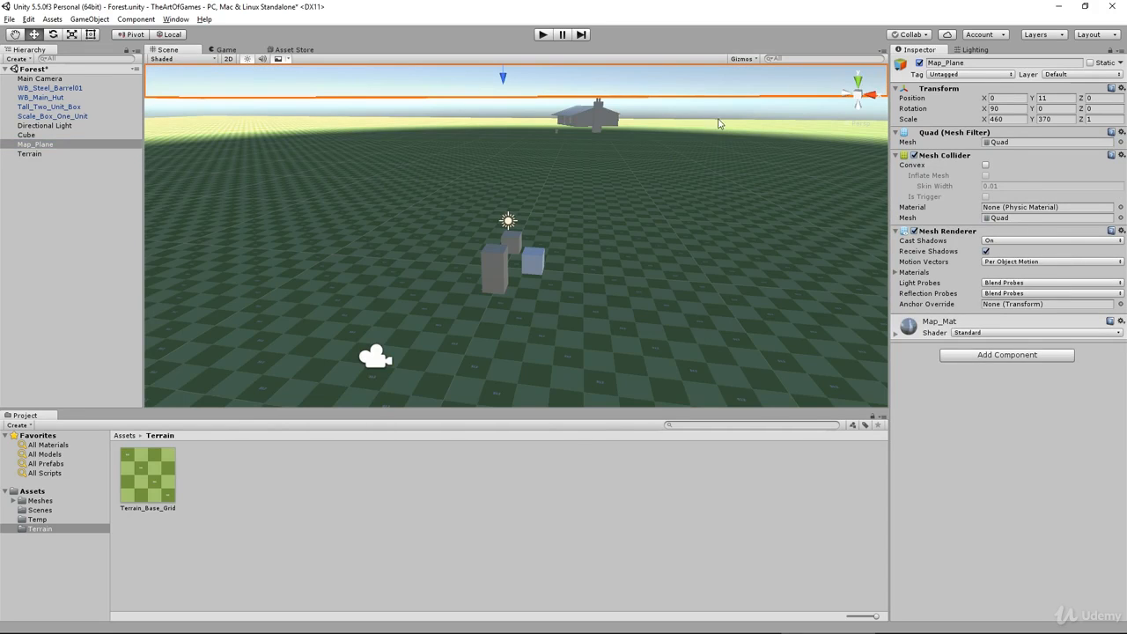
key(f)
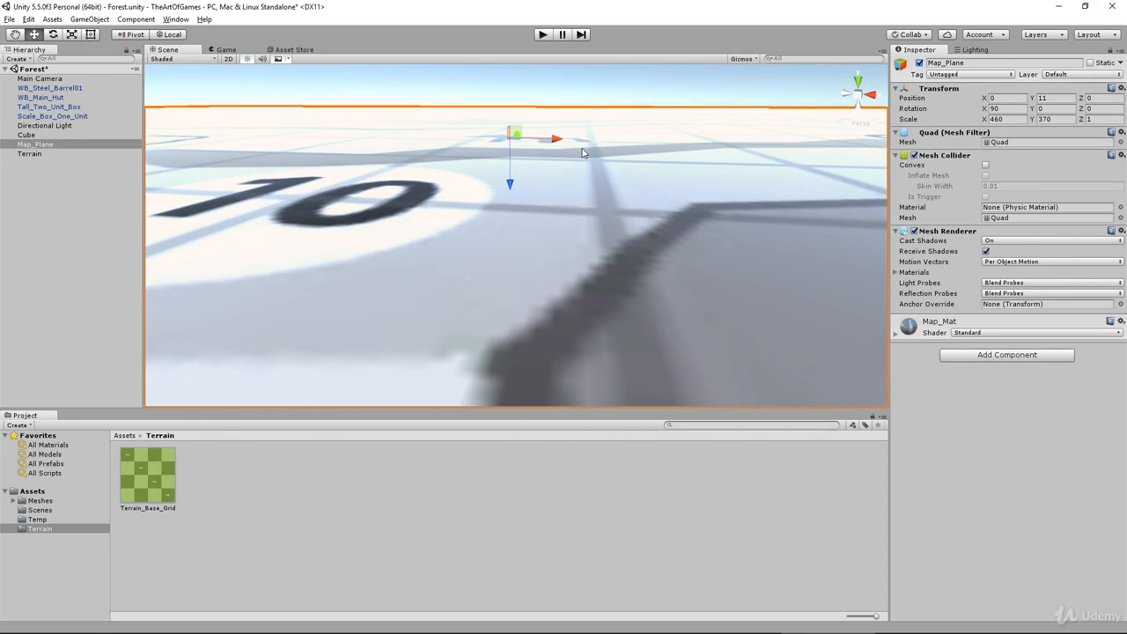
drag(521, 232, 531, 300)
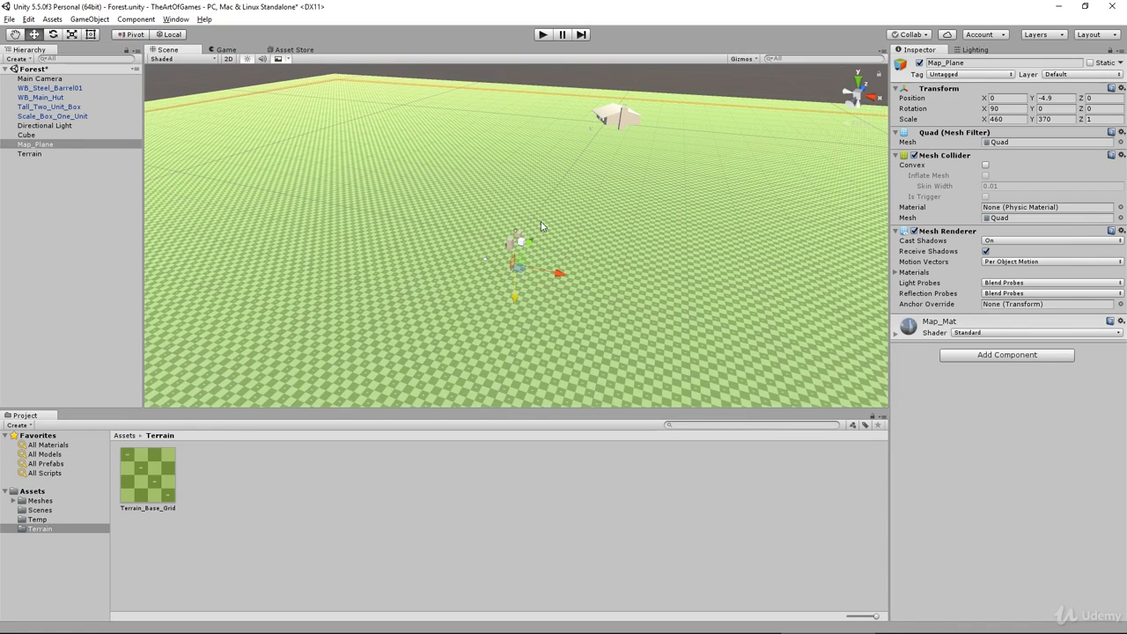
Examine the Cube and the scale boxes close up against the terrain's checker squares.
scroll(649, 182, up, 3)
scroll(649, 183, up, 5)
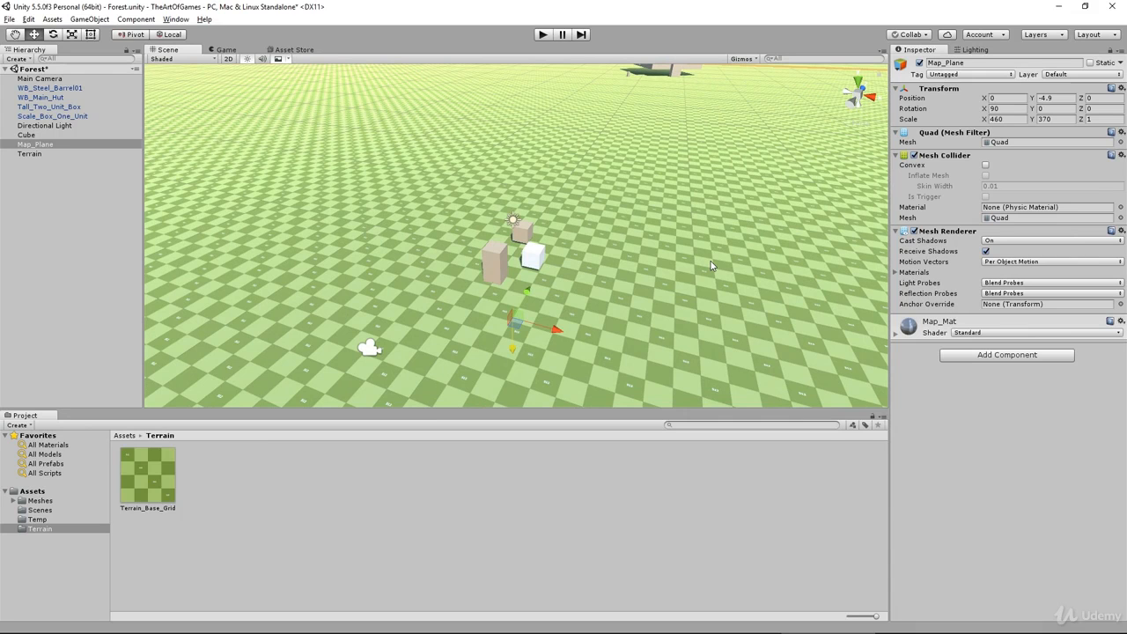
scroll(678, 299, up, 5)
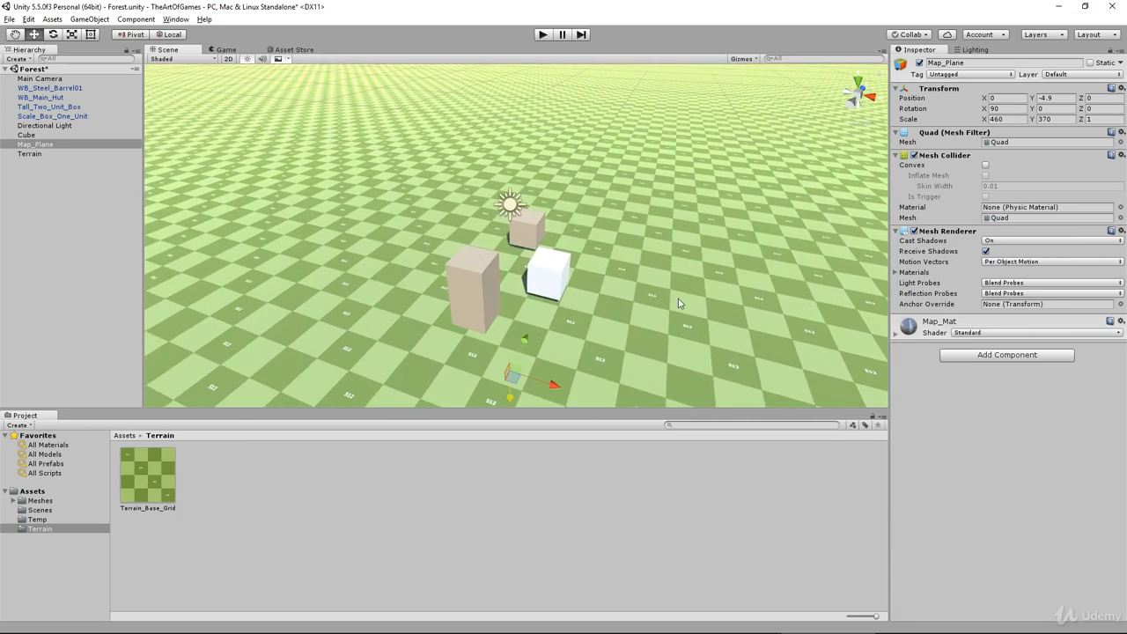
middle_drag(723, 295, 652, 245)
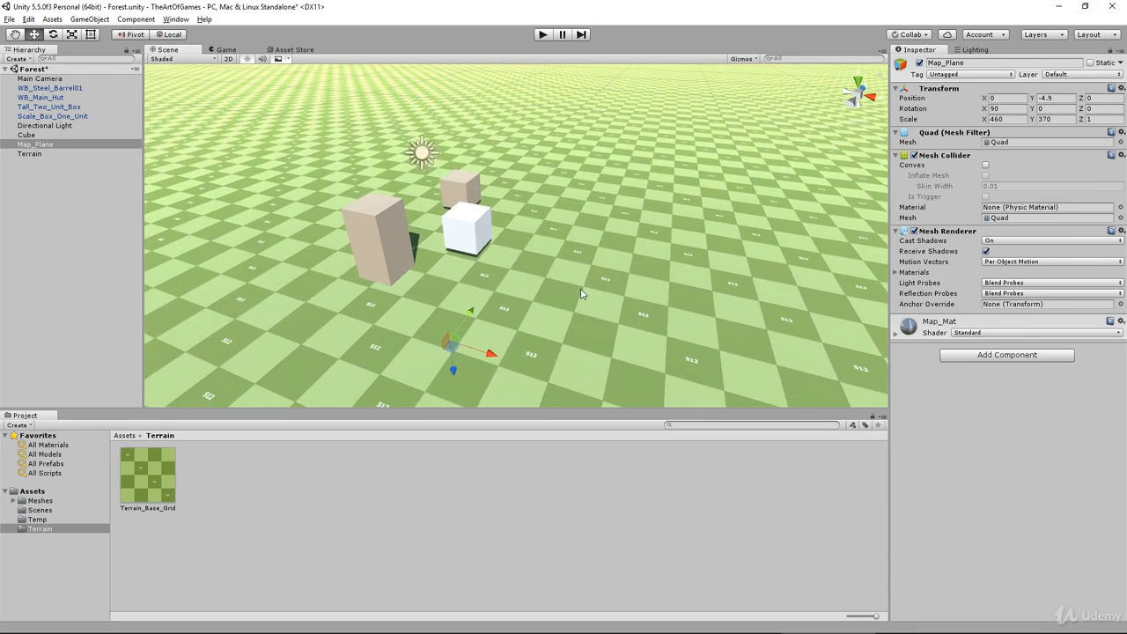
scroll(581, 291, up, 5)
scroll(580, 293, up, 3)
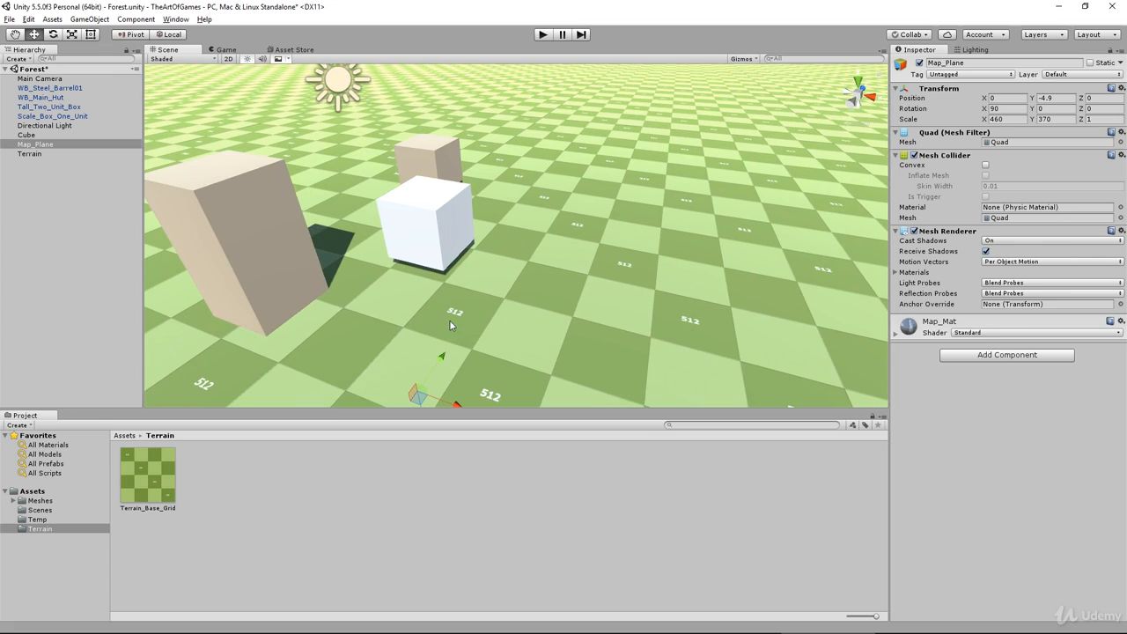
scroll(486, 324, up, 3)
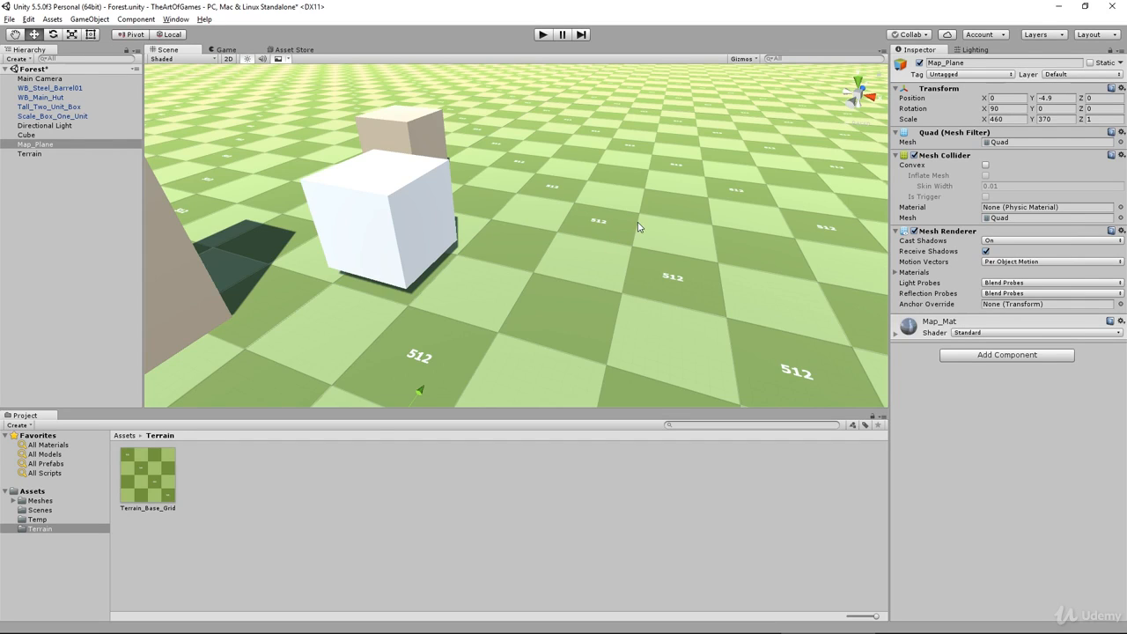
Inspect the terrain's base grid around the Cube and both scale boxes from several angles, near and farther back.
alt+drag(454, 310, 549, 314)
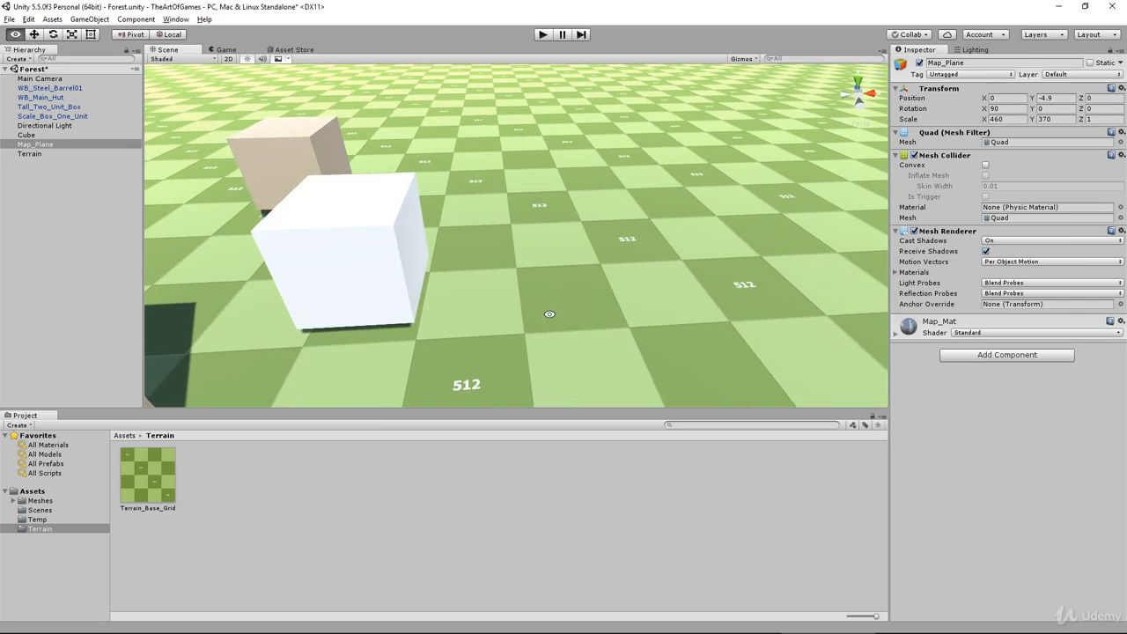
middle_drag(442, 292, 631, 244)
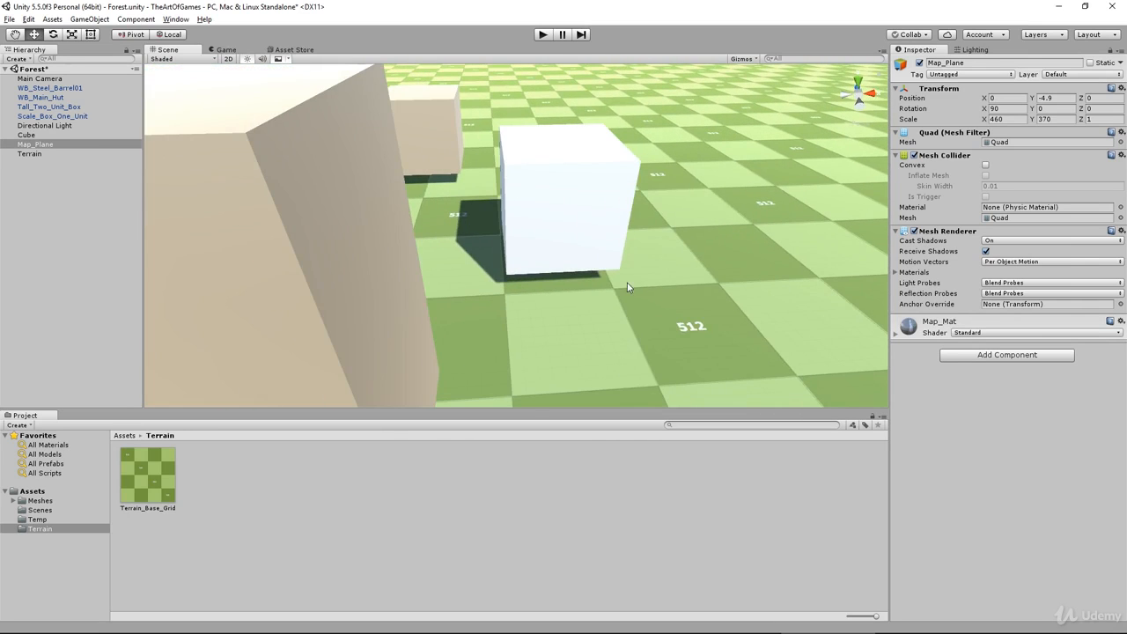
scroll(624, 284, down, 3)
alt+drag(568, 292, 466, 271)
middle_drag(466, 271, 486, 299)
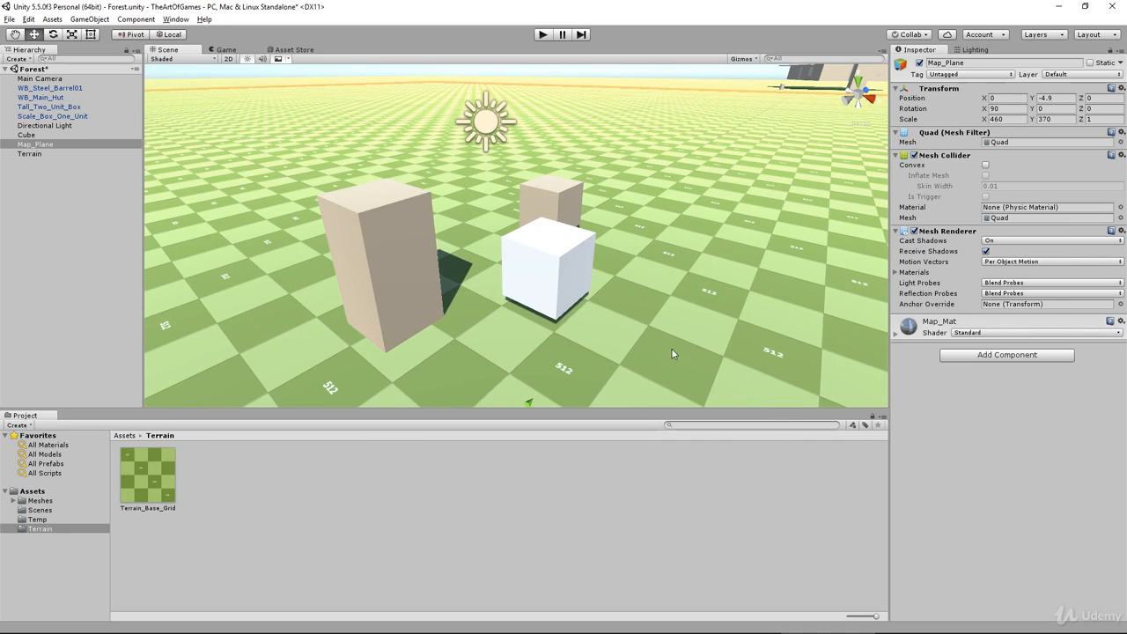
alt+drag(671, 348, 599, 231)
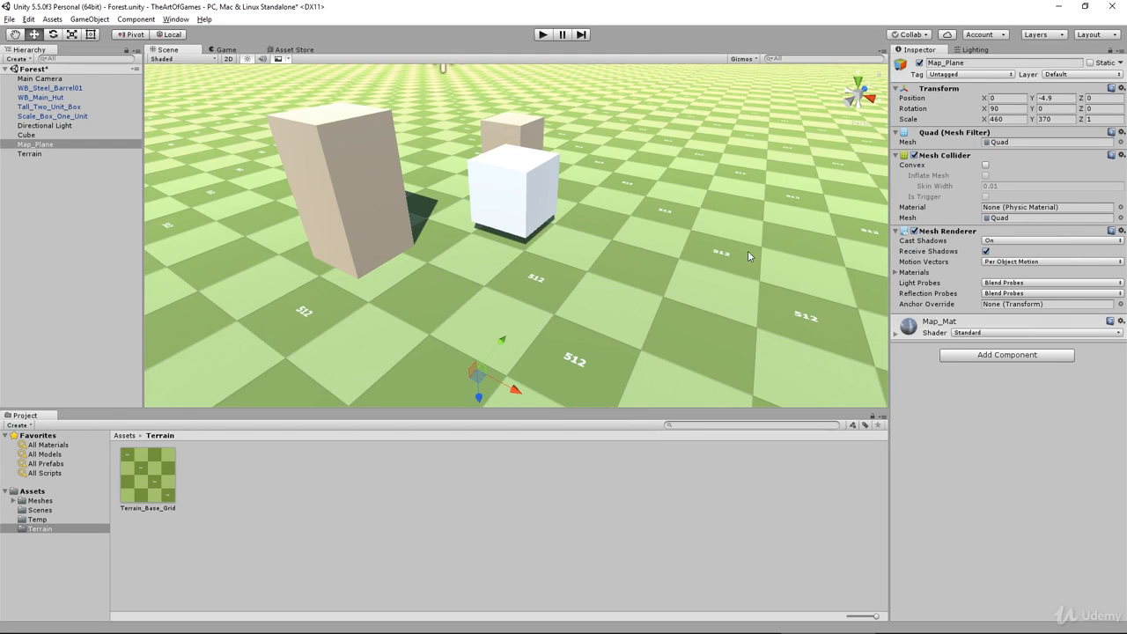
alt+drag(691, 242, 656, 199)
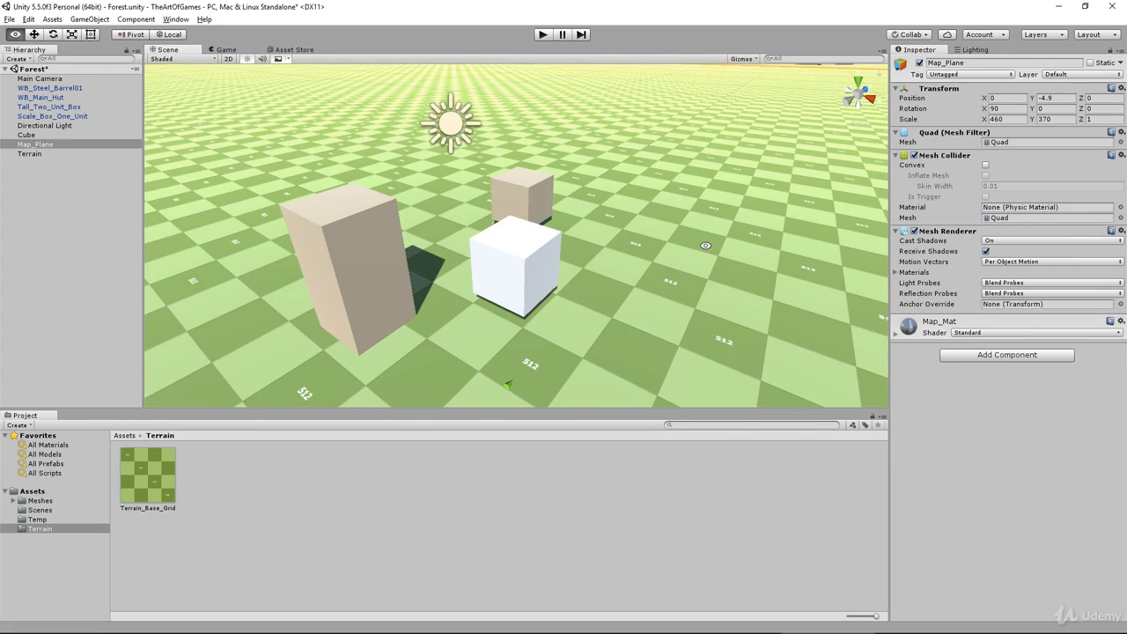
alt+drag(704, 245, 524, 253)
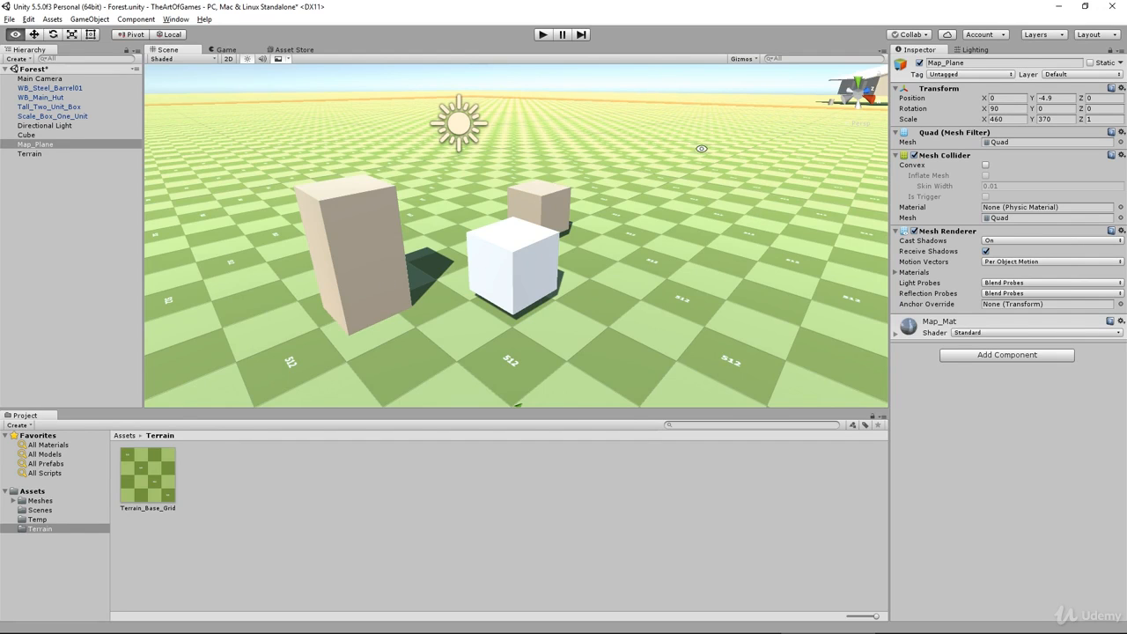
alt+drag(702, 148, 765, 212)
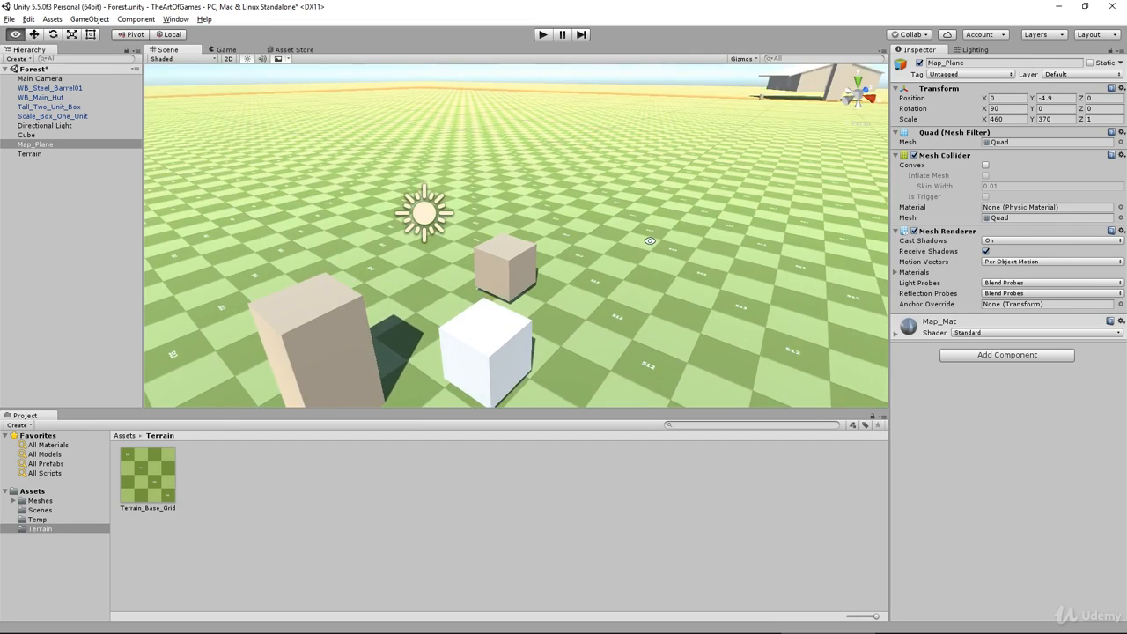
alt+drag(648, 239, 657, 187)
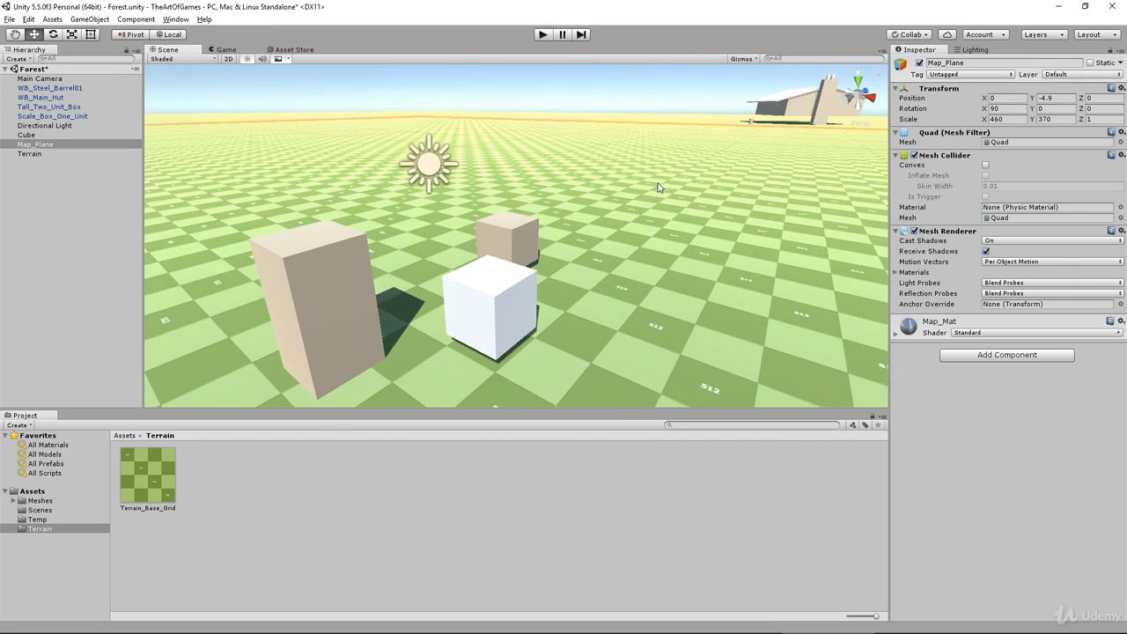